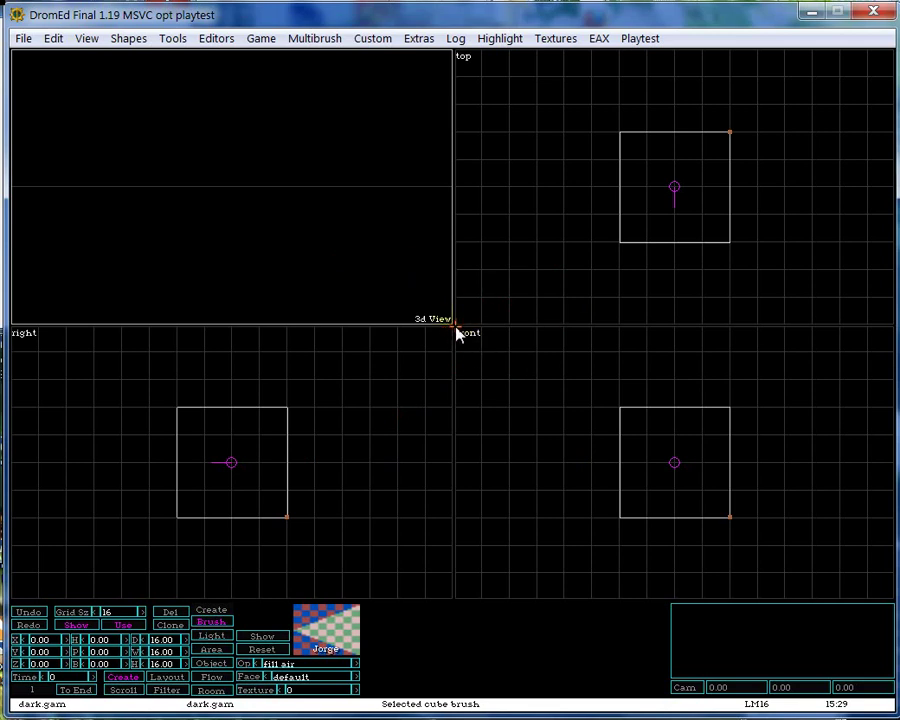
Enlarge the 3D viewport by moving the shared divider, and re-center the viewport dividers
mouse_move(454, 326)
mouse_down()
mouse_move(635, 368)
mouse_move(534, 255)
mouse_move(474, 416)
mouse_move(193, 168)
mouse_move(585, 358)
mouse_move(773, 257)
mouse_move(629, 406)
mouse_move(217, 253)
mouse_move(562, 323)
mouse_move(253, 255)
mouse_move(562, 301)
mouse_move(679, 421)
mouse_move(610, 345)
mouse_up()
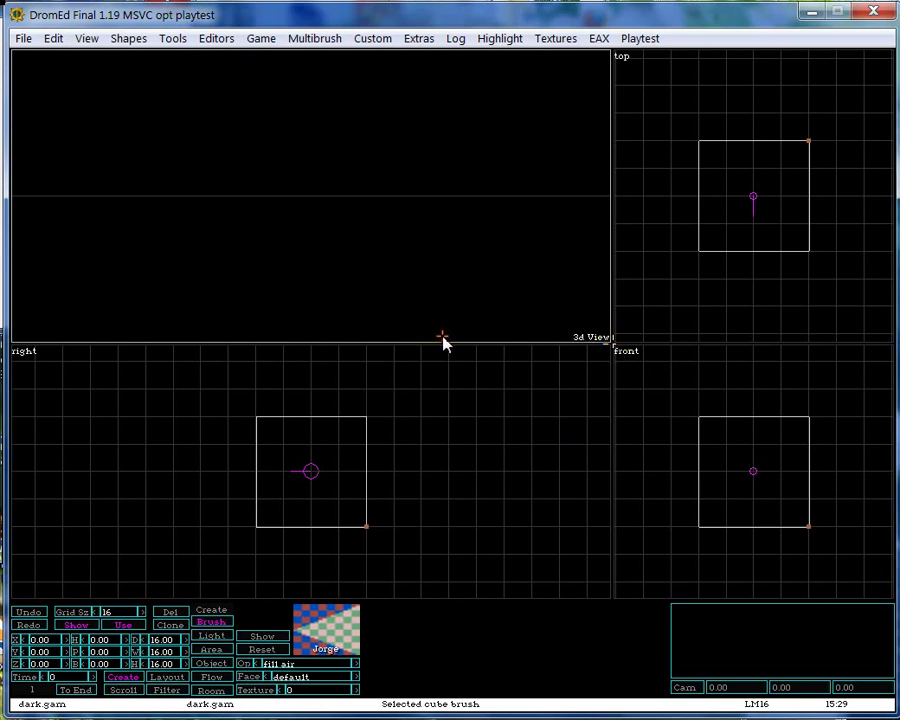
click(88, 40)
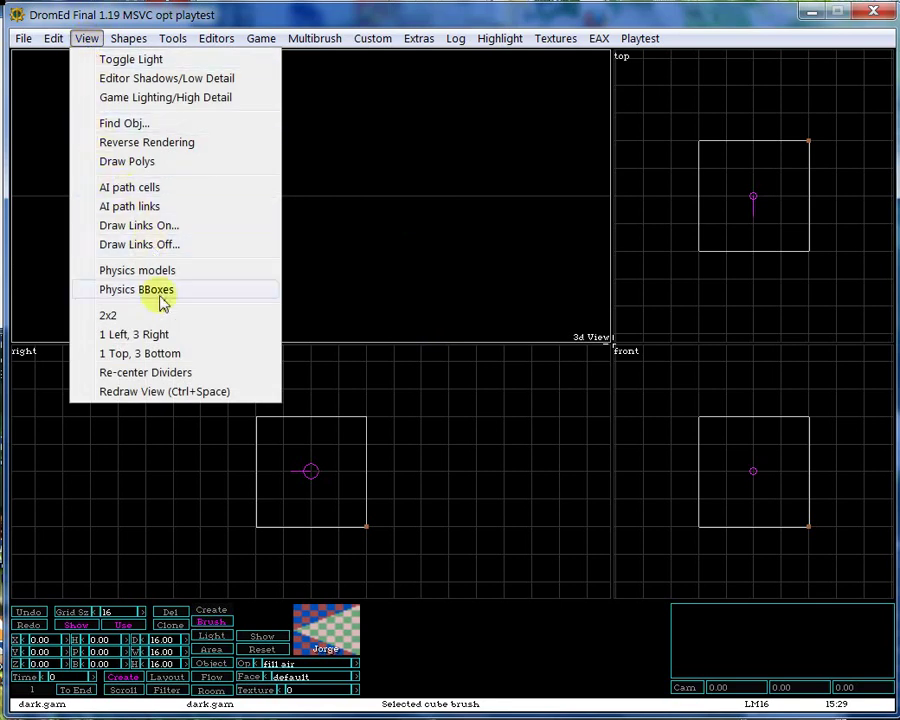
click(174, 376)
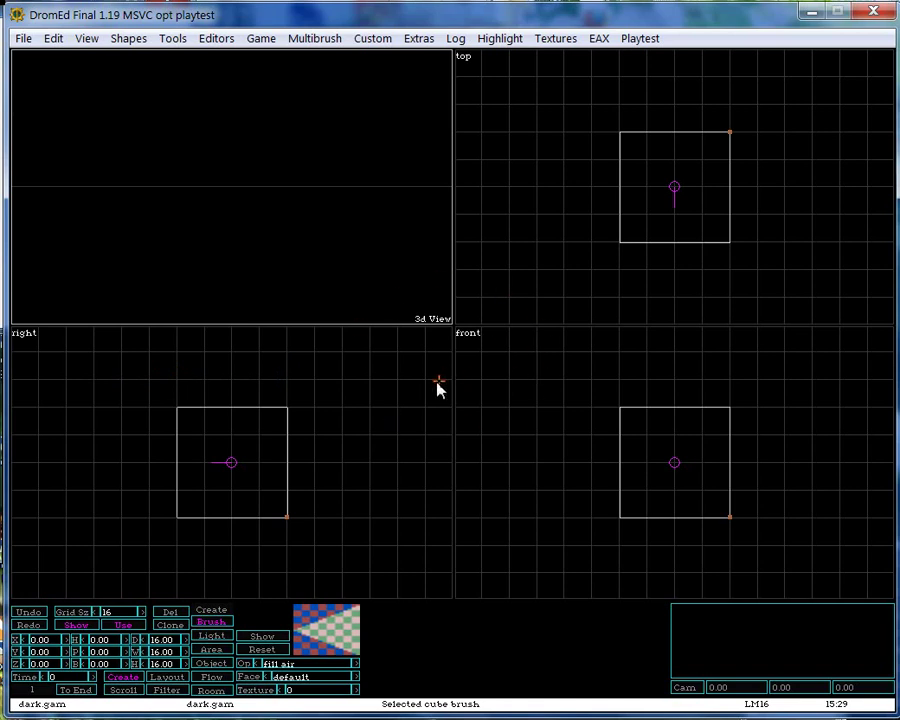
Try the 1 Left, 3 Right and 1 Top, 3 Bottom viewport layouts, and return to the 2x2 layout
click(88, 39)
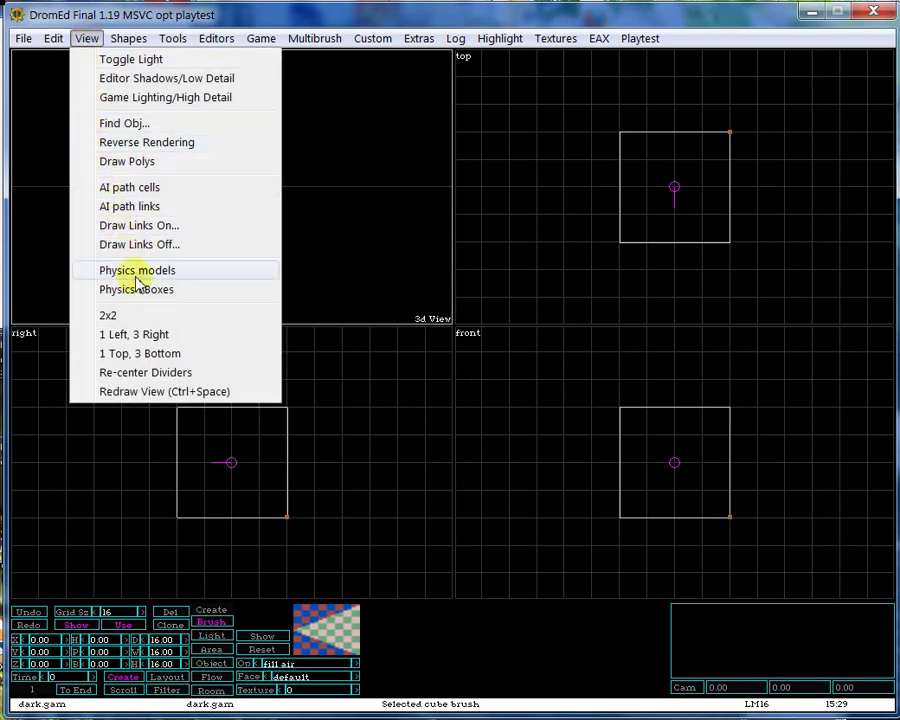
click(167, 340)
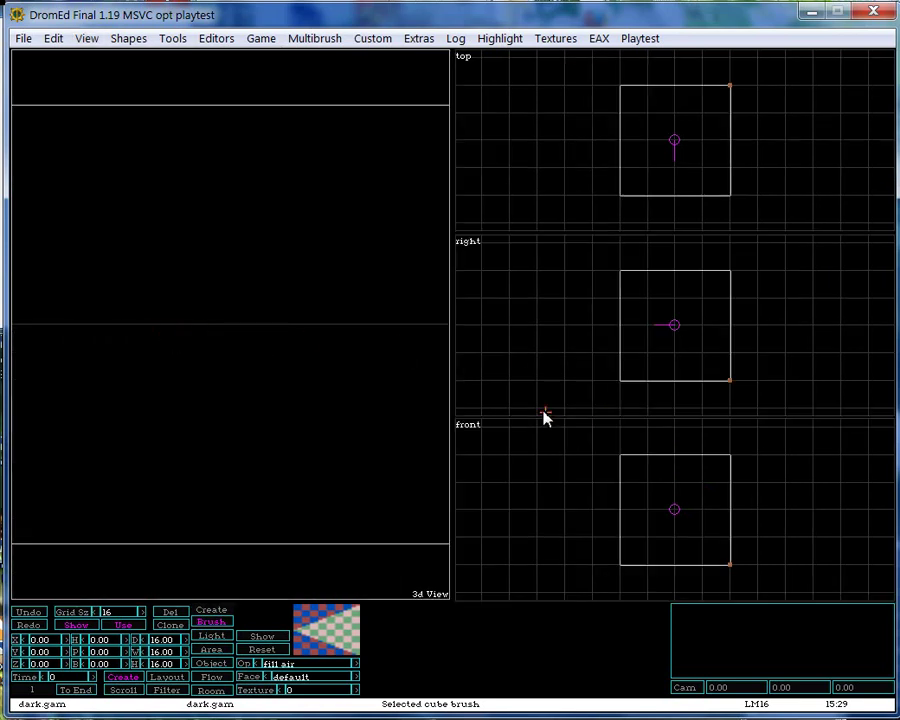
click(87, 40)
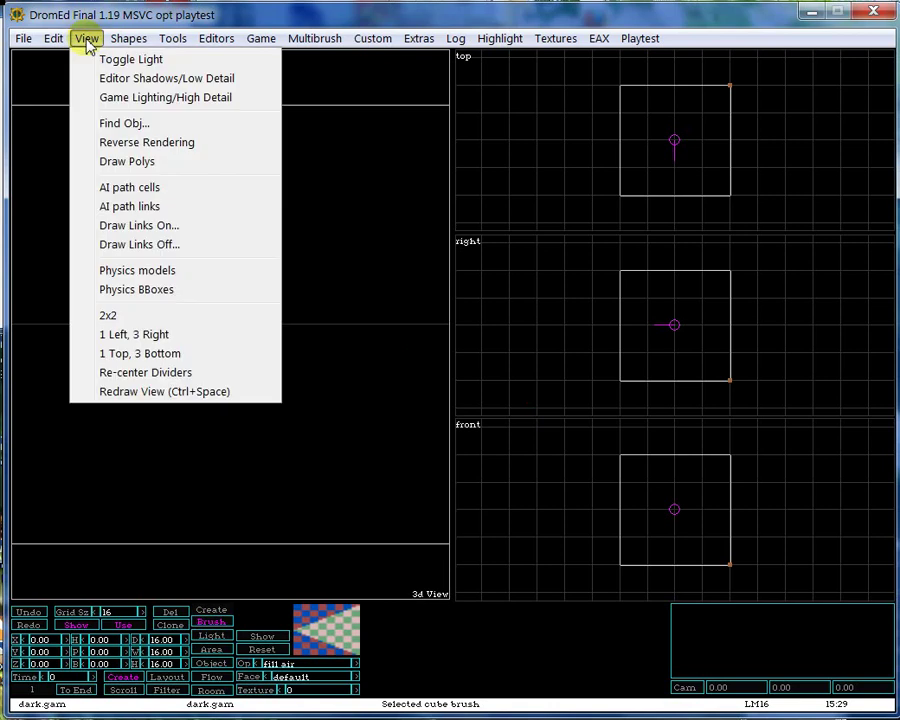
click(168, 354)
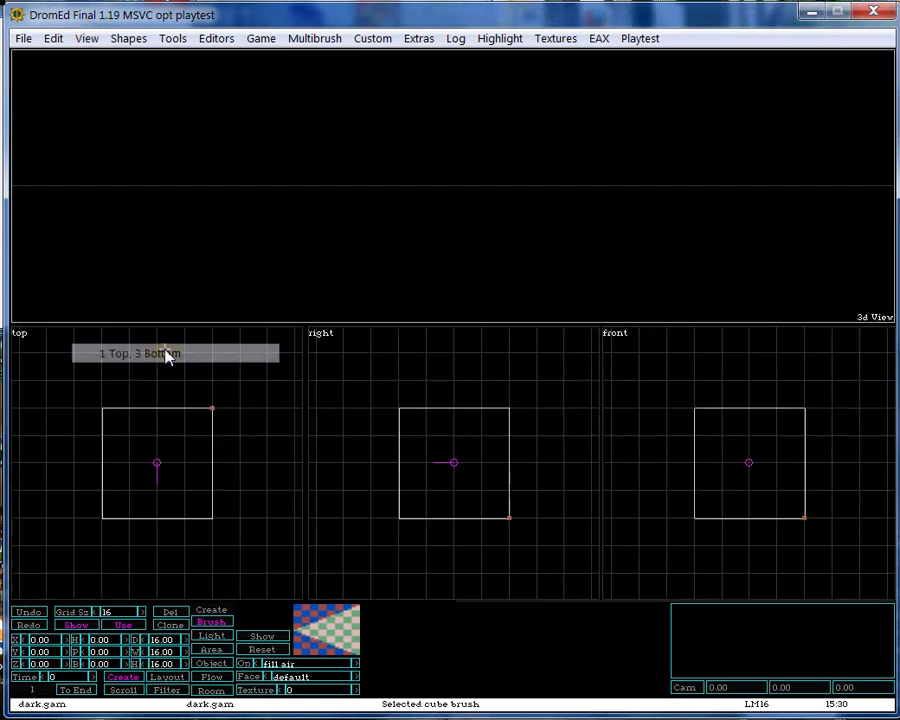
click(90, 40)
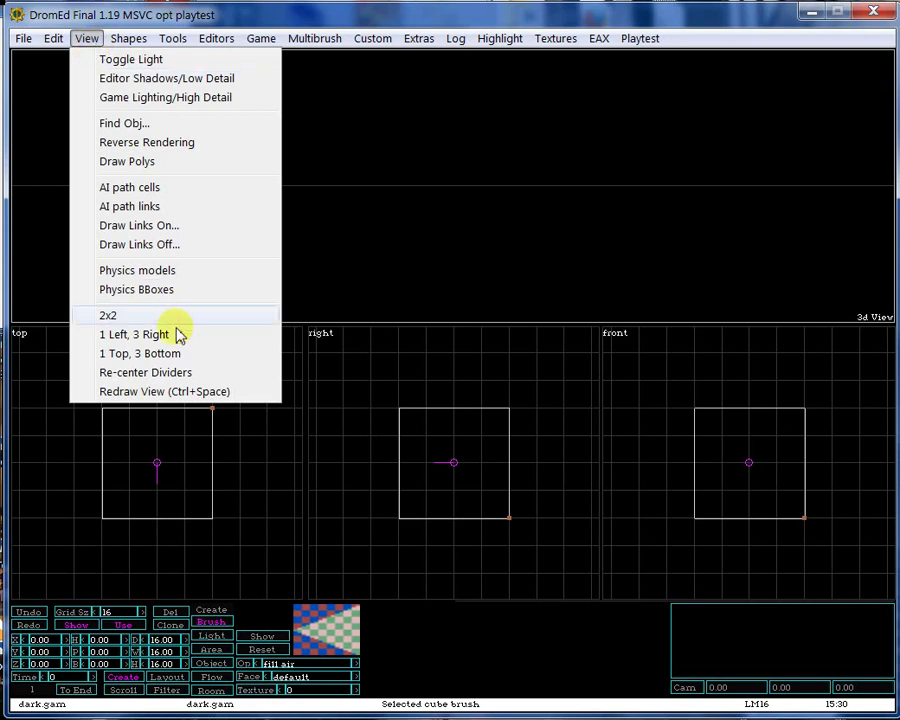
click(157, 317)
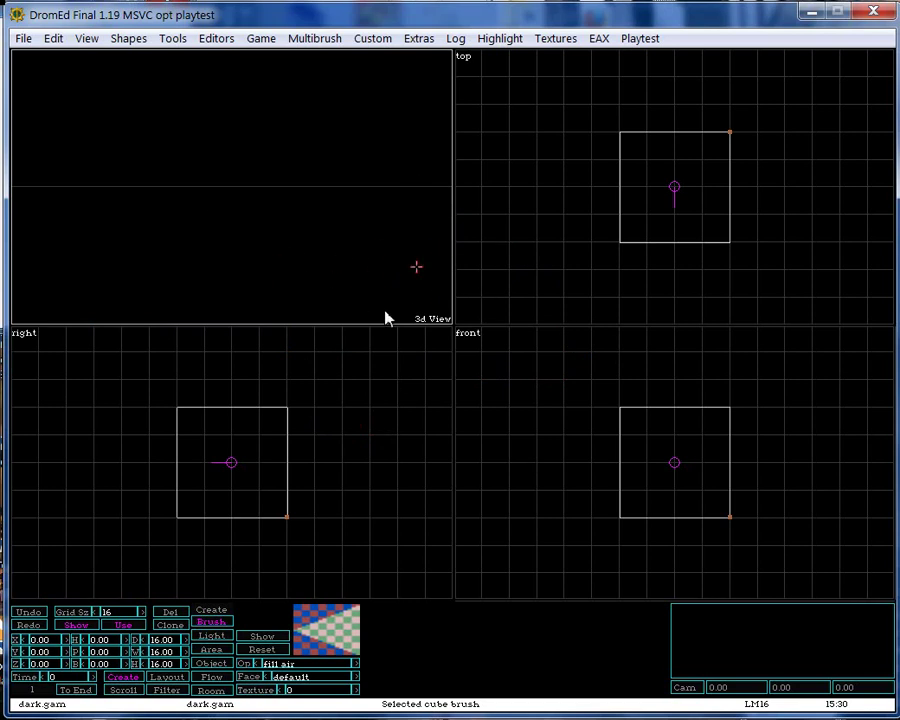
Show the 3D view alone with solo view, and restore all four viewports
right_click(251, 184)
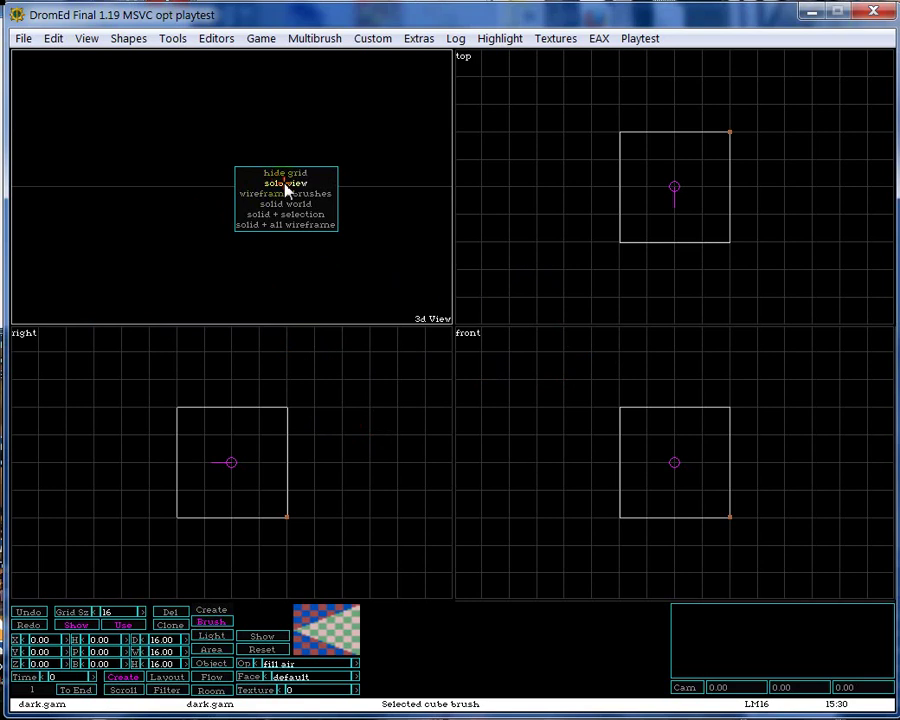
click(286, 184)
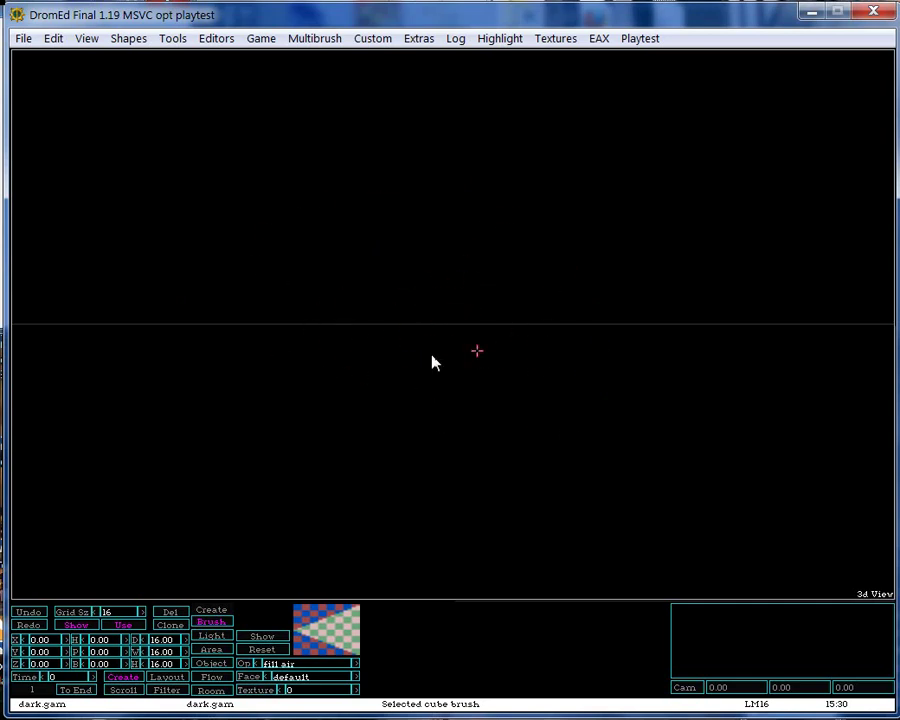
right_click(446, 316)
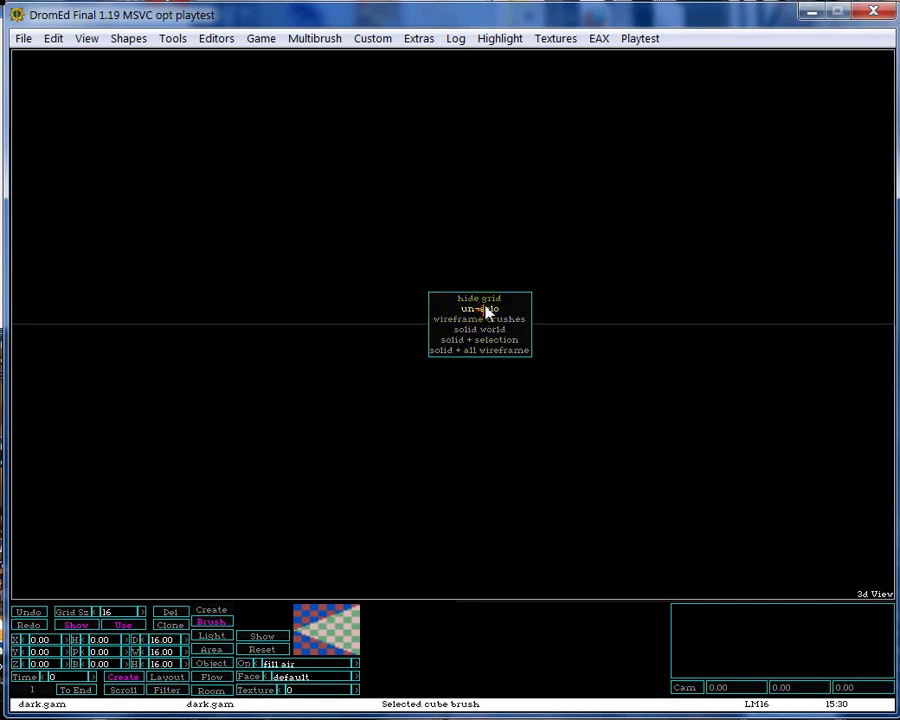
click(486, 308)
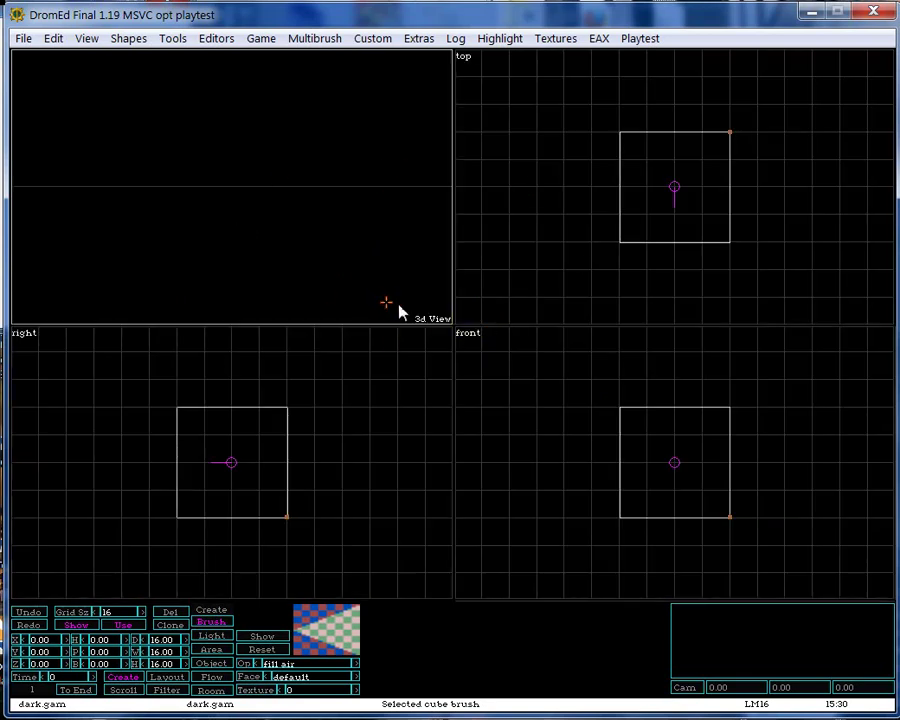
Set the 3D view's display mode to solid + selection
right_click(224, 193)
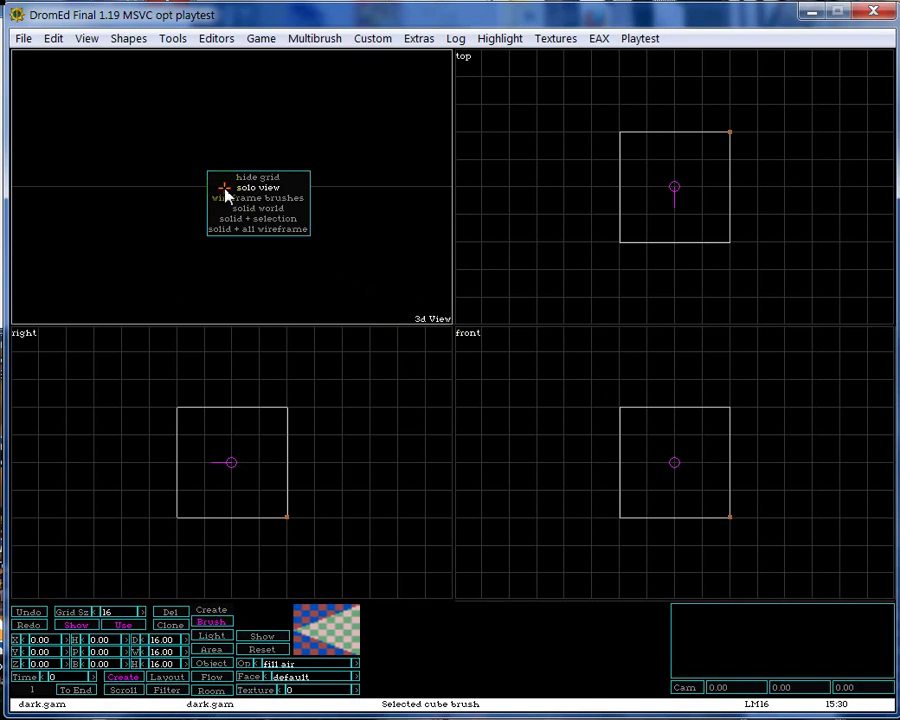
click(288, 220)
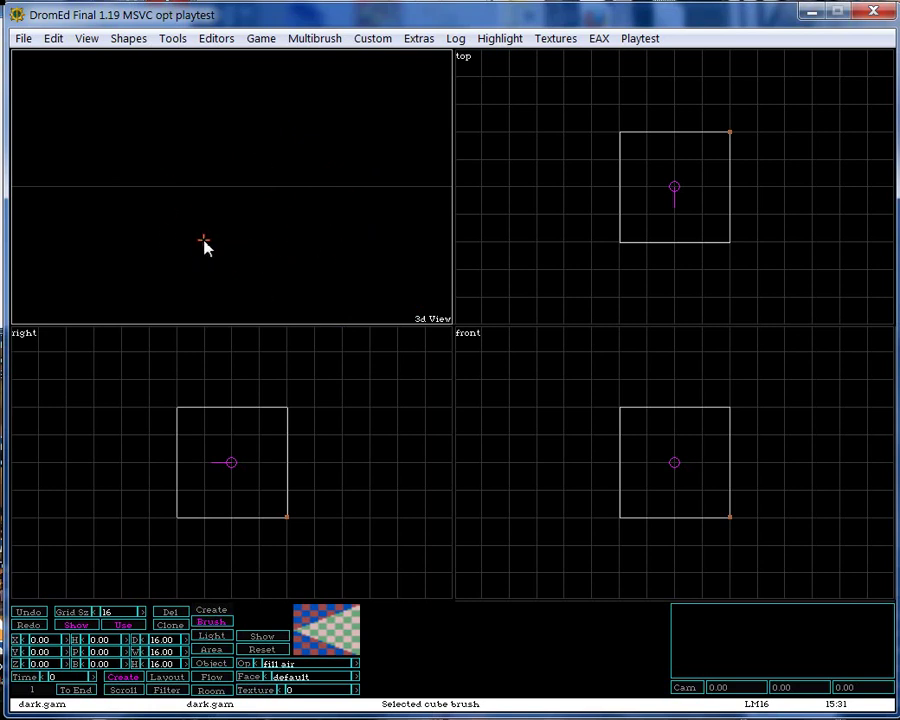
right_click(255, 229)
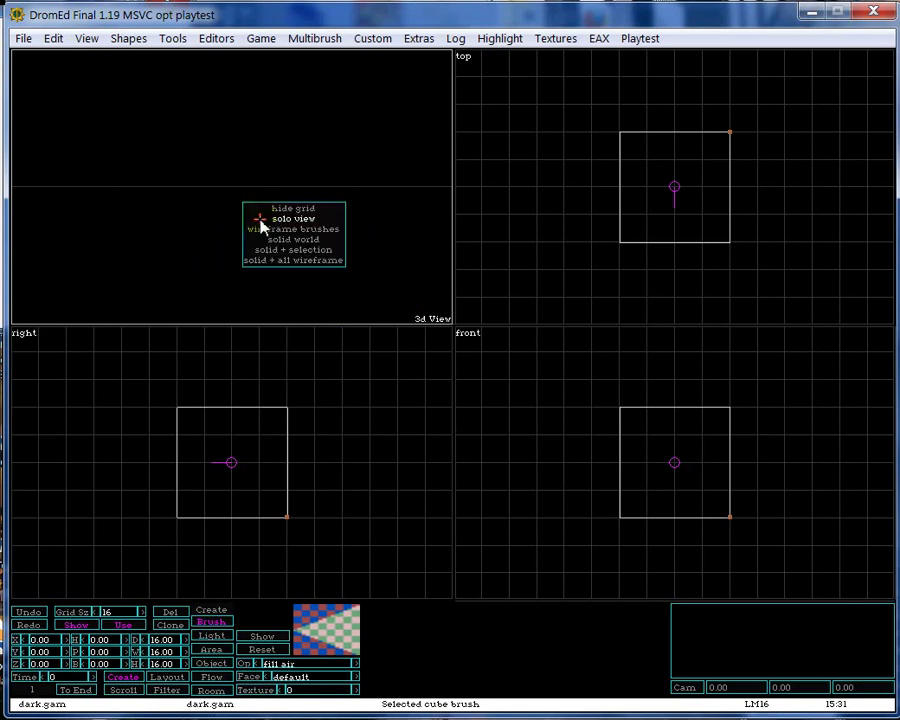
click(307, 252)
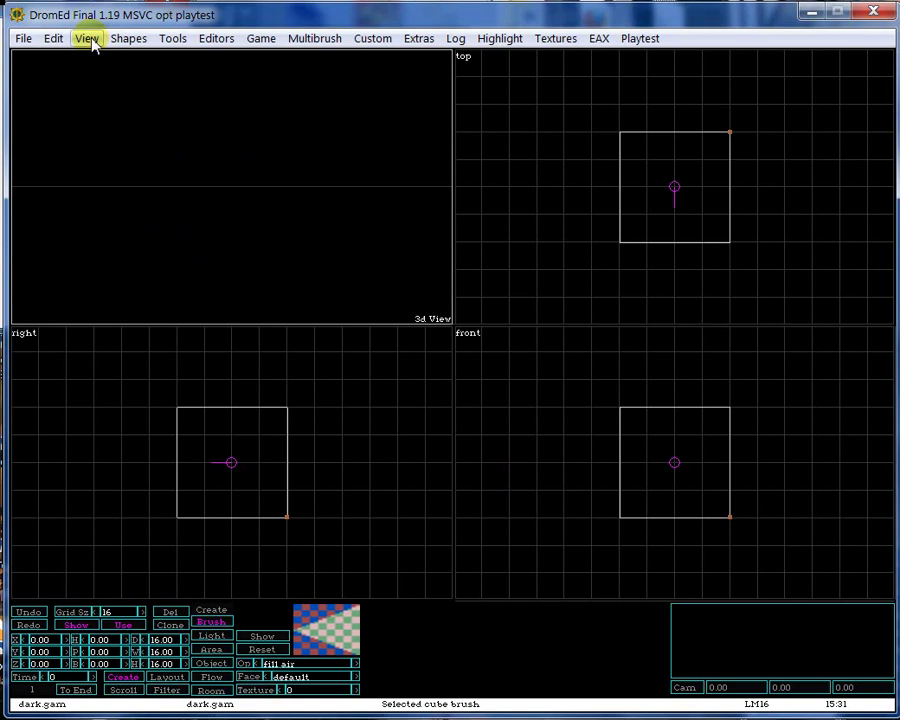
Open the mission file MISS5.MIS from the Halloween Contest_Ambush project folder
click(24, 40)
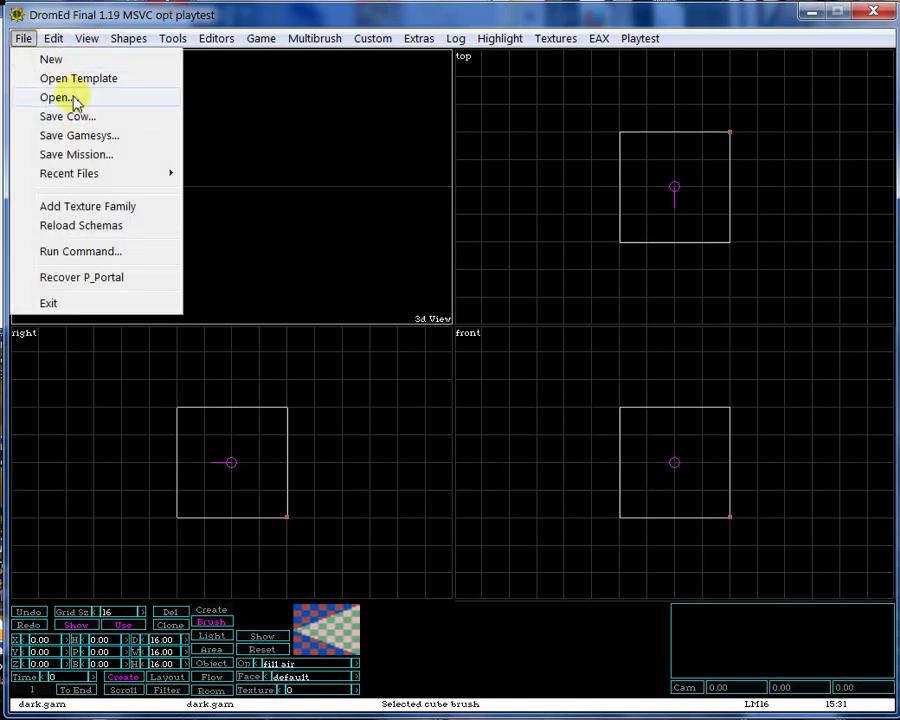
click(73, 98)
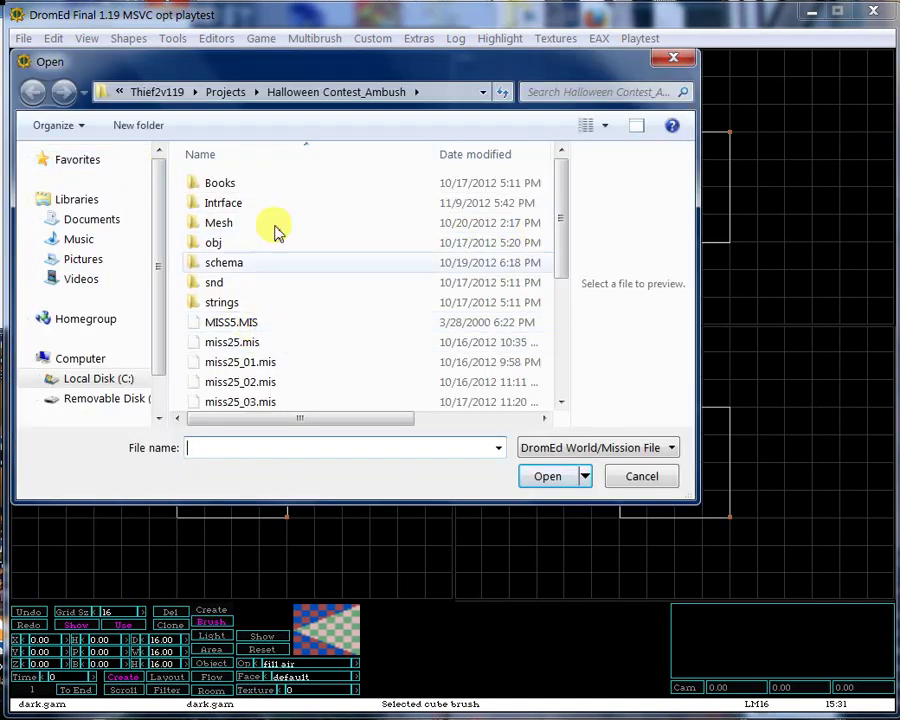
click(257, 323)
click(542, 476)
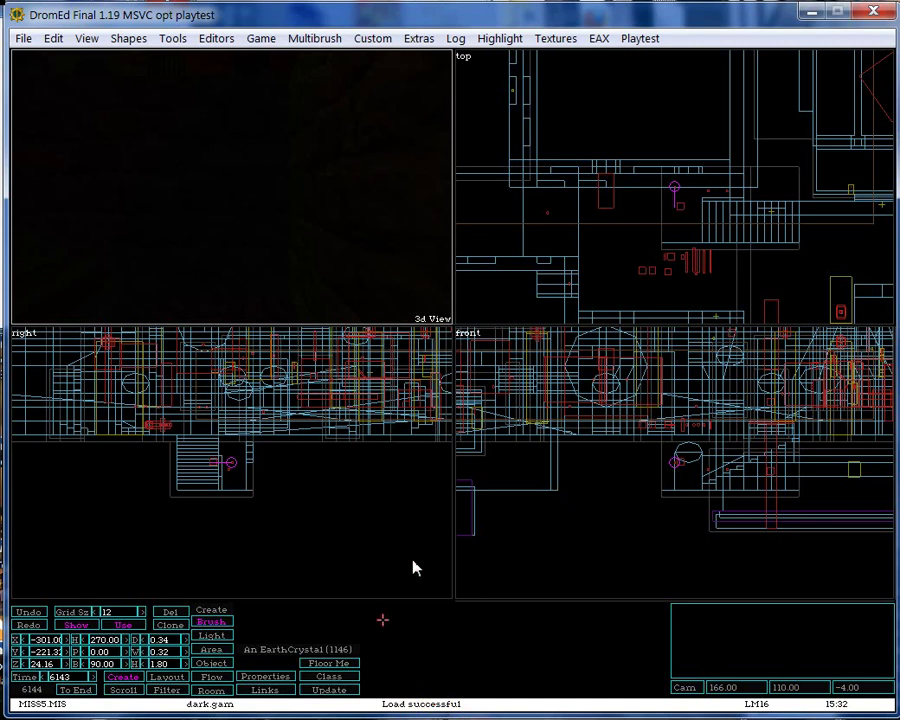
Select the small object beside the camera marker in the top view, and run the toggle_lighting command twice
click(679, 210)
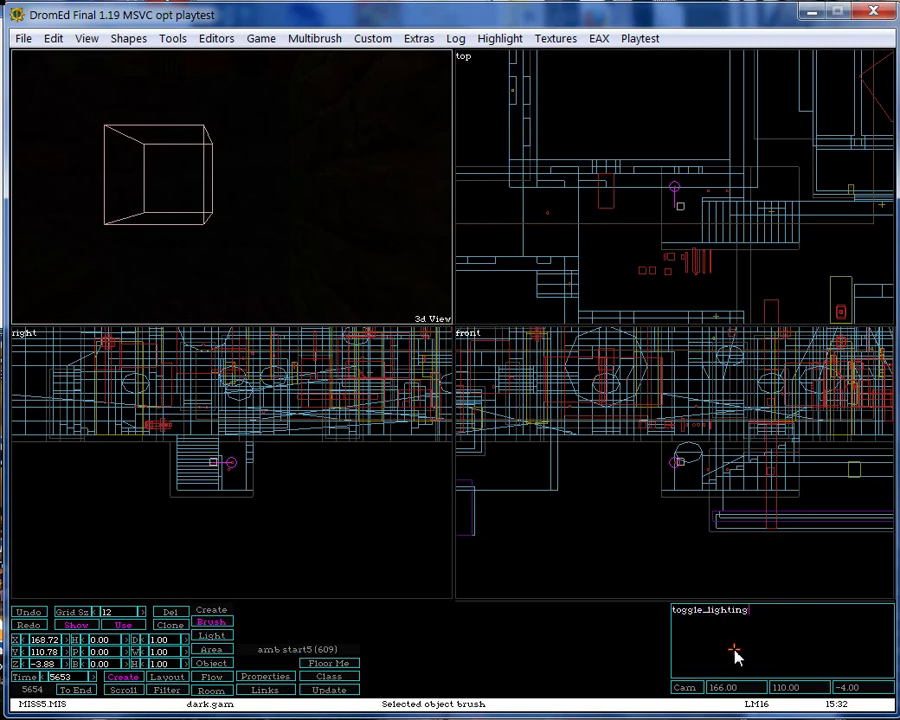
key(Return)
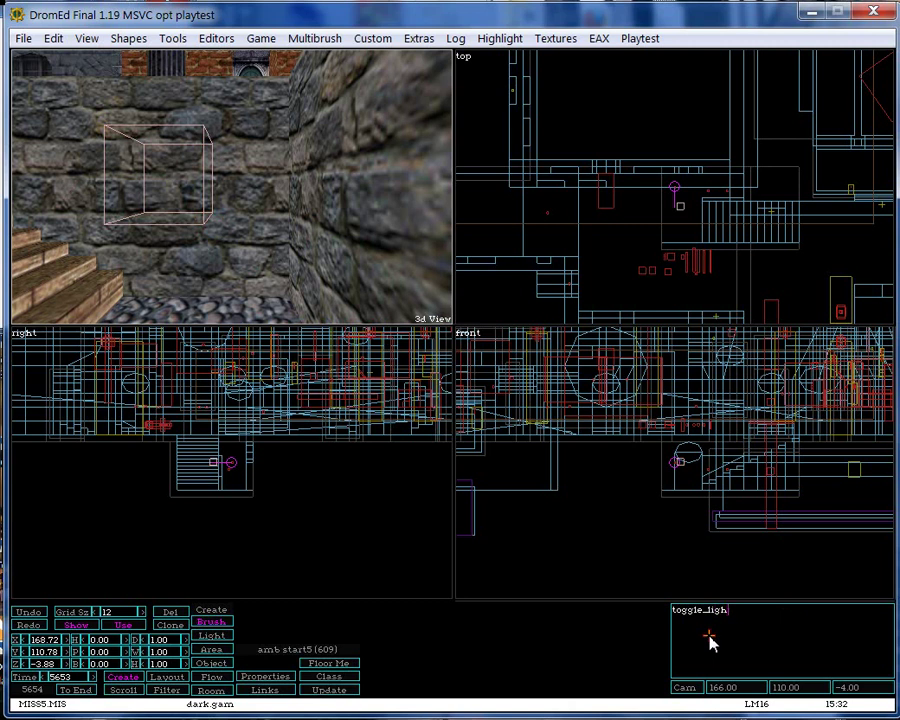
key(Return)
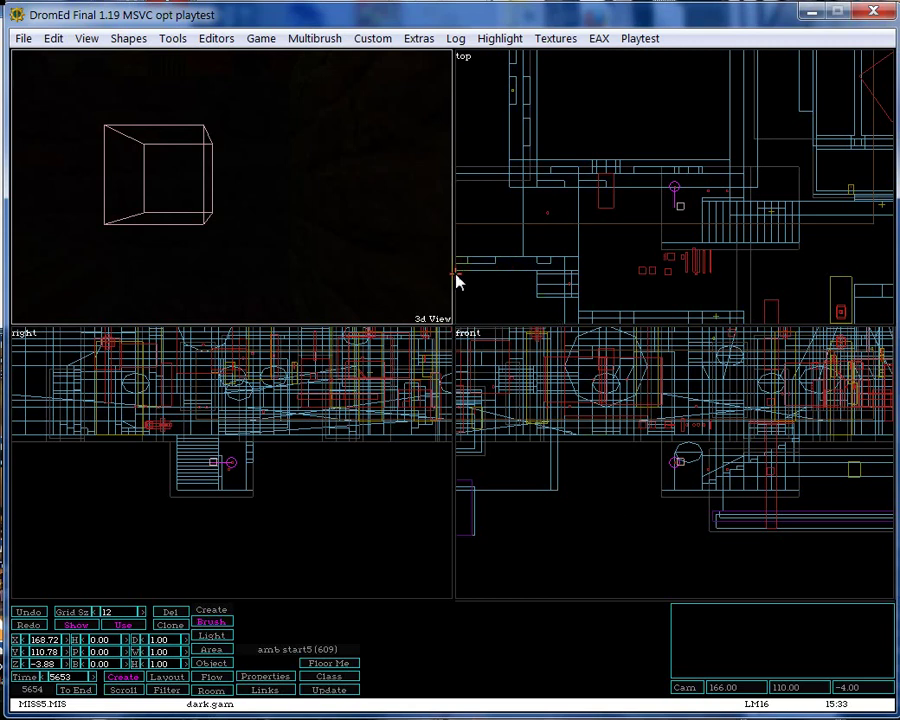
Toggle the 3D view's lighting with Toggle Light, and toggle it back again
click(90, 38)
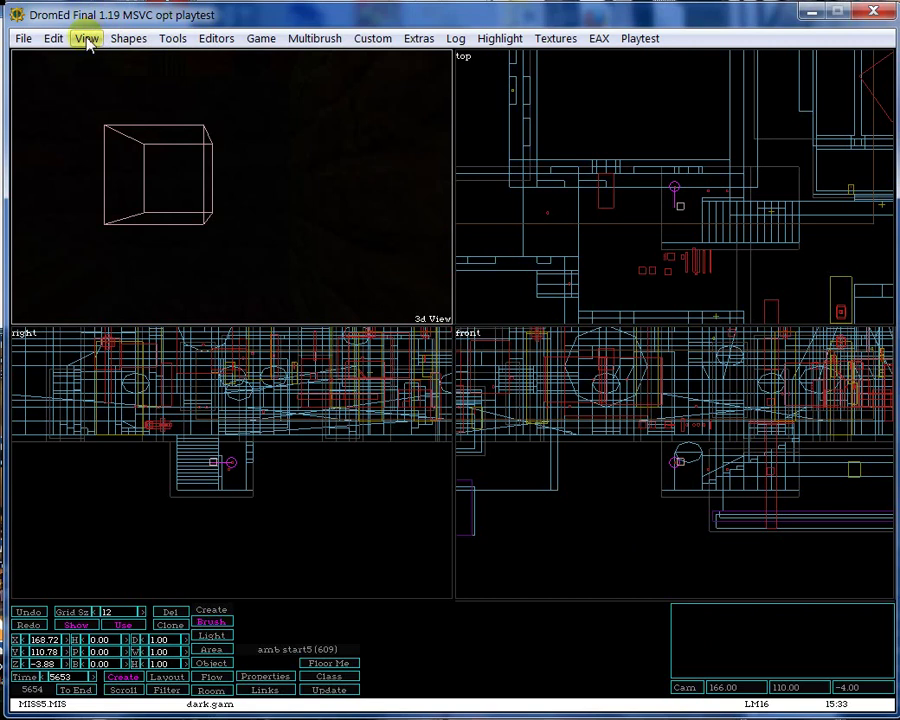
click(87, 38)
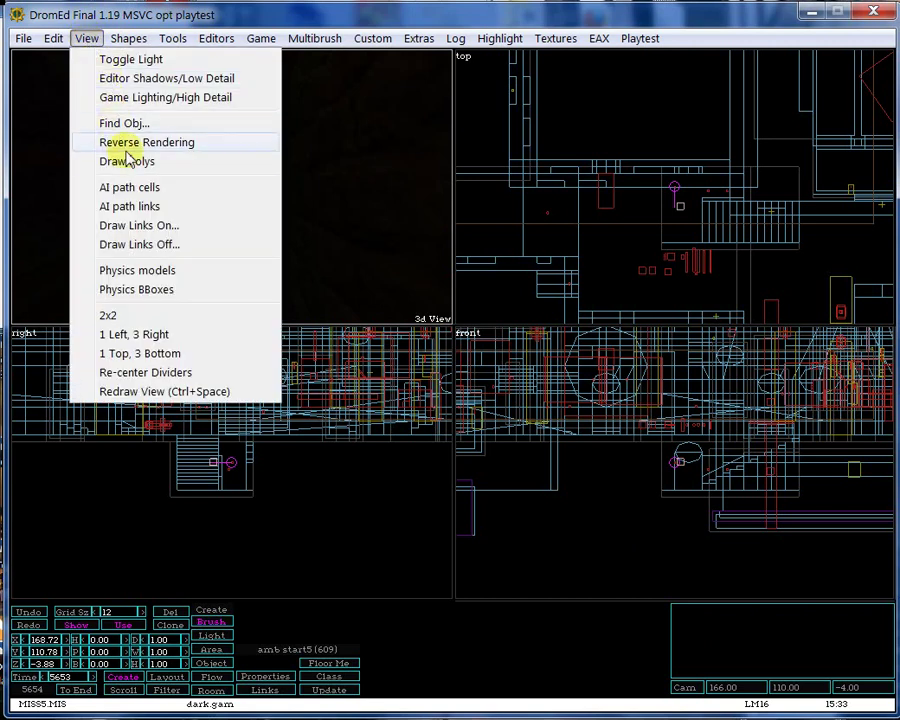
click(105, 62)
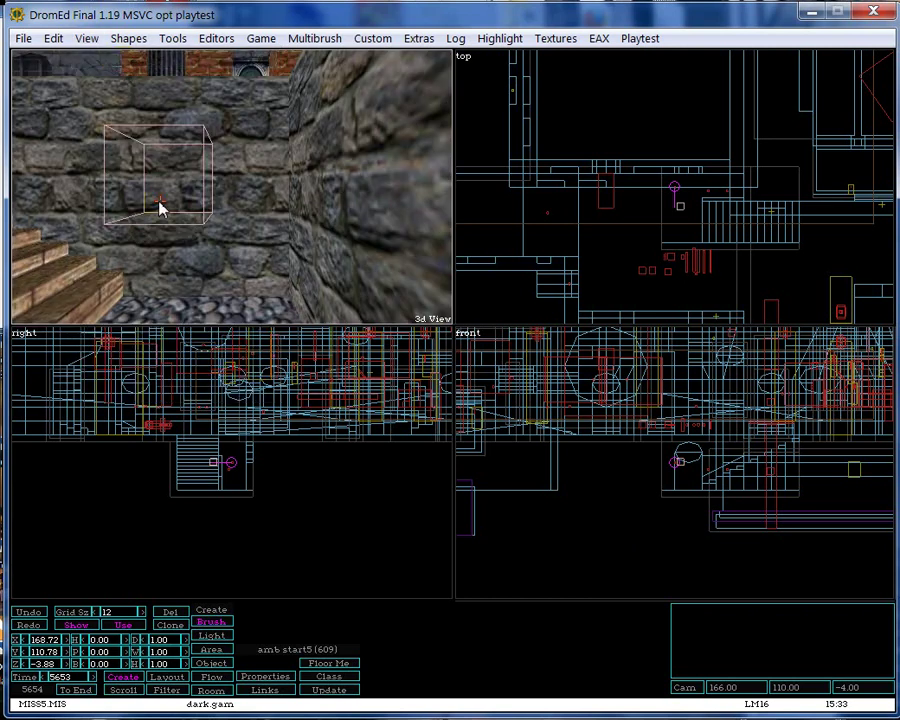
click(87, 40)
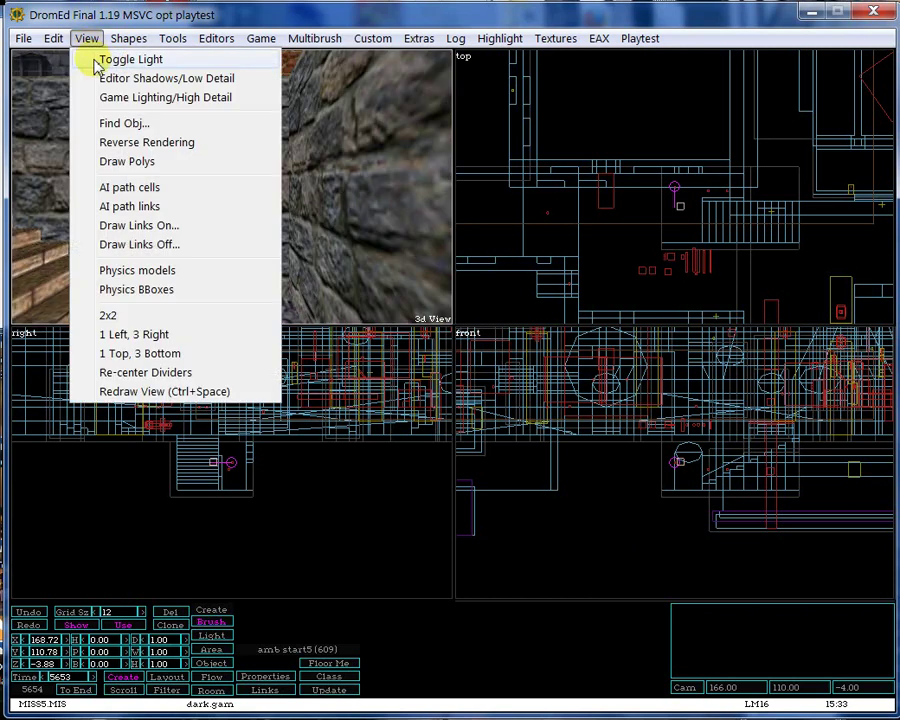
click(89, 59)
click(22, 38)
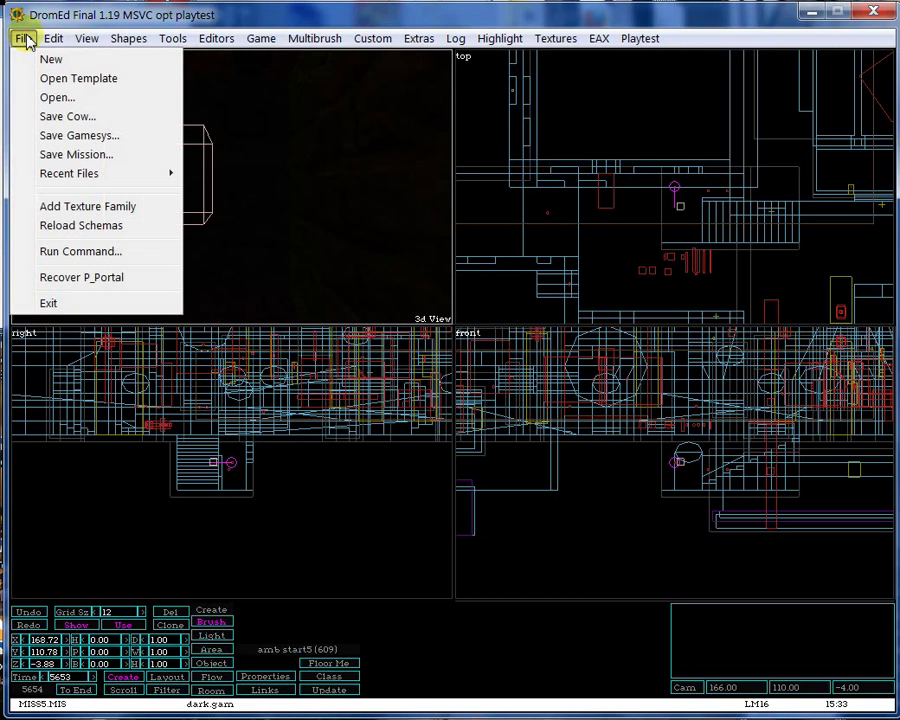
mouse_move(52, 40)
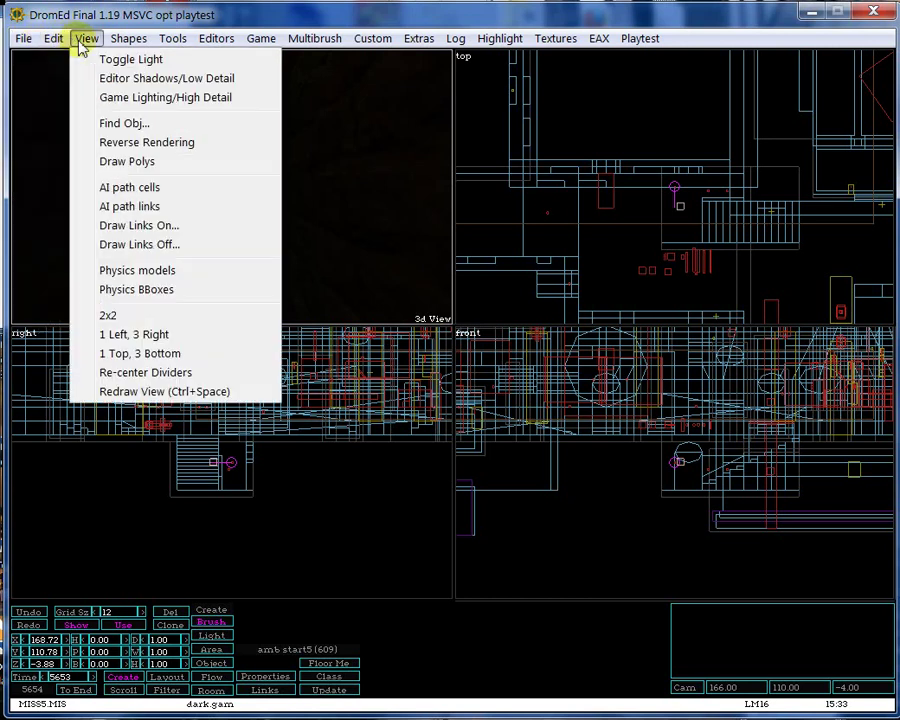
mouse_move(110, 42)
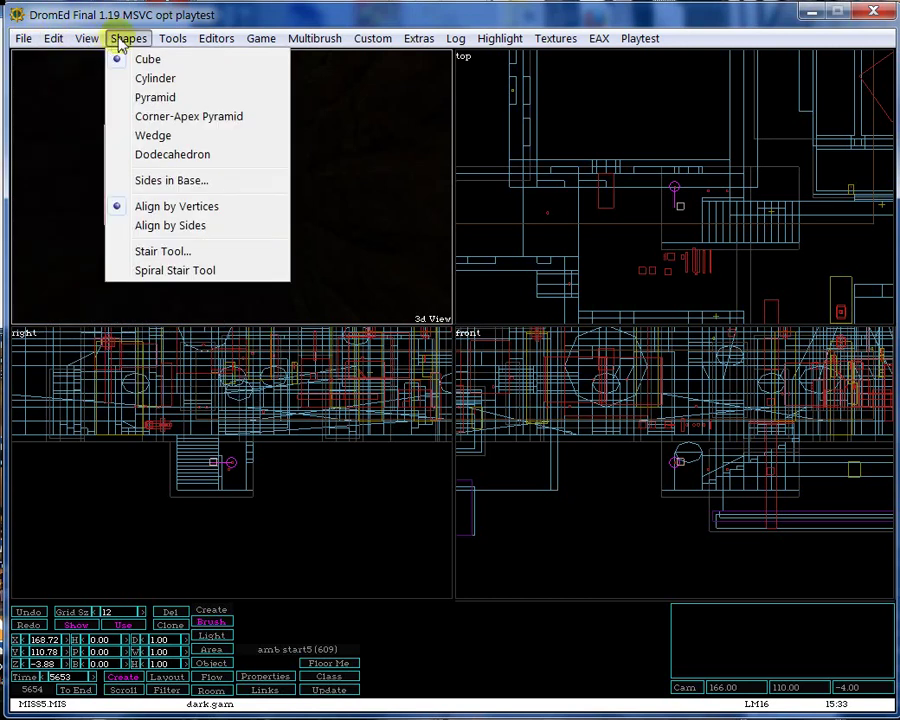
mouse_move(159, 40)
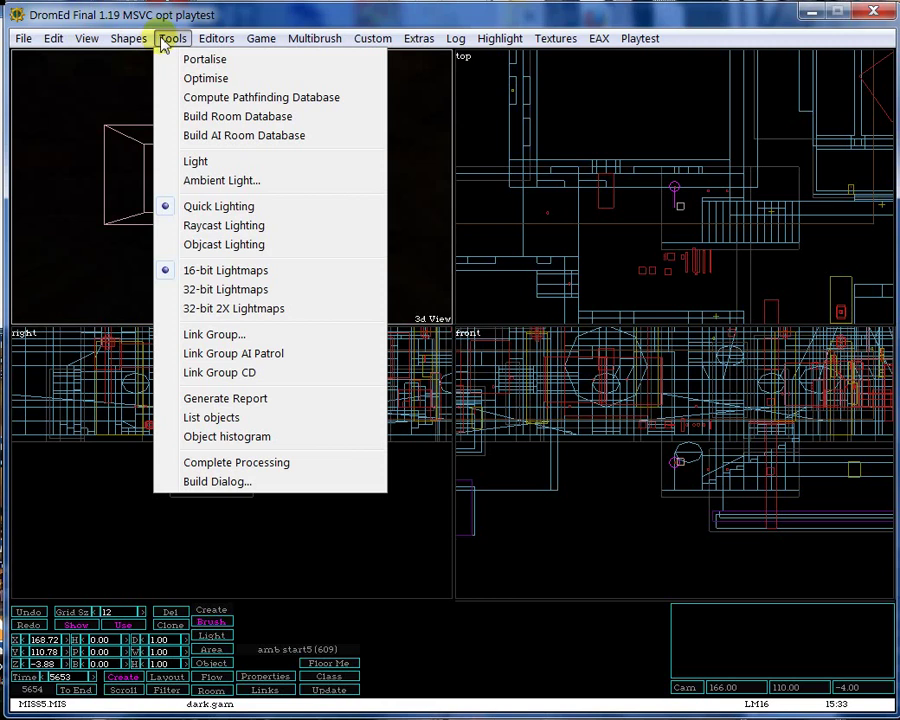
mouse_move(256, 45)
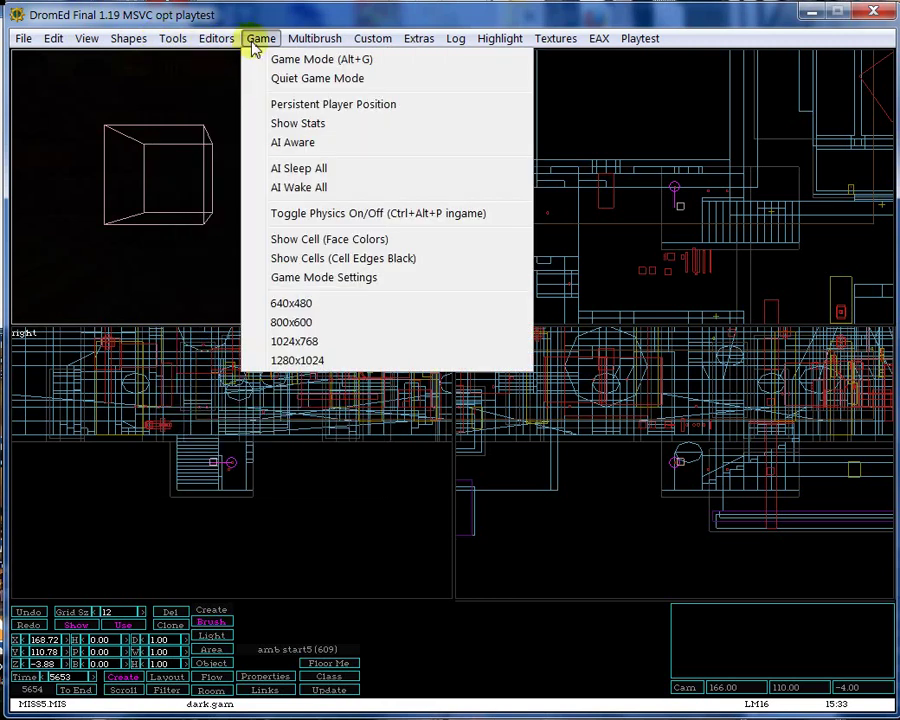
mouse_move(294, 48)
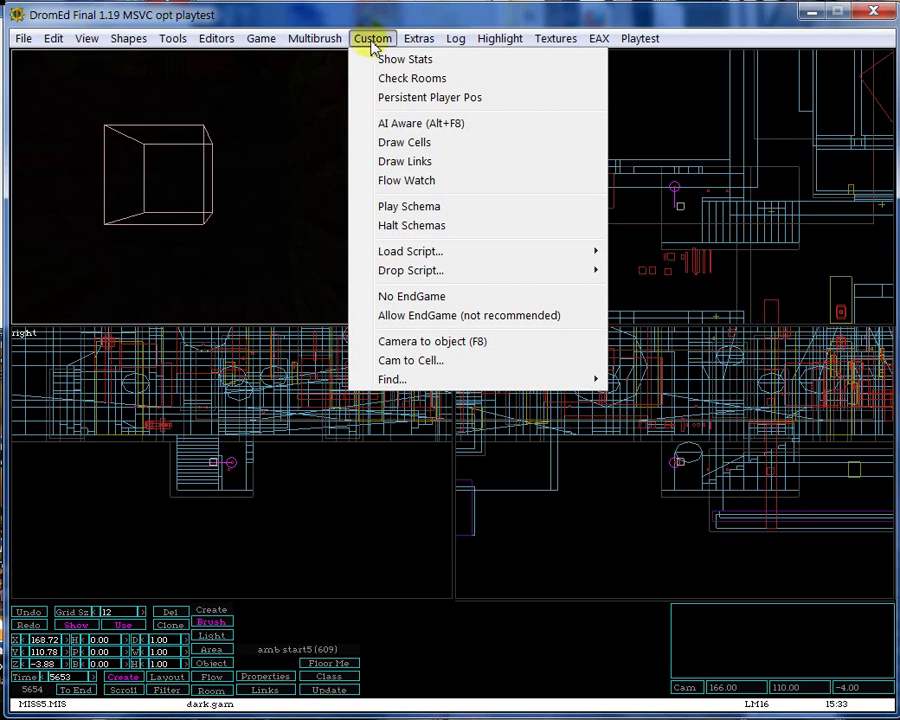
mouse_move(418, 46)
mouse_move(456, 38)
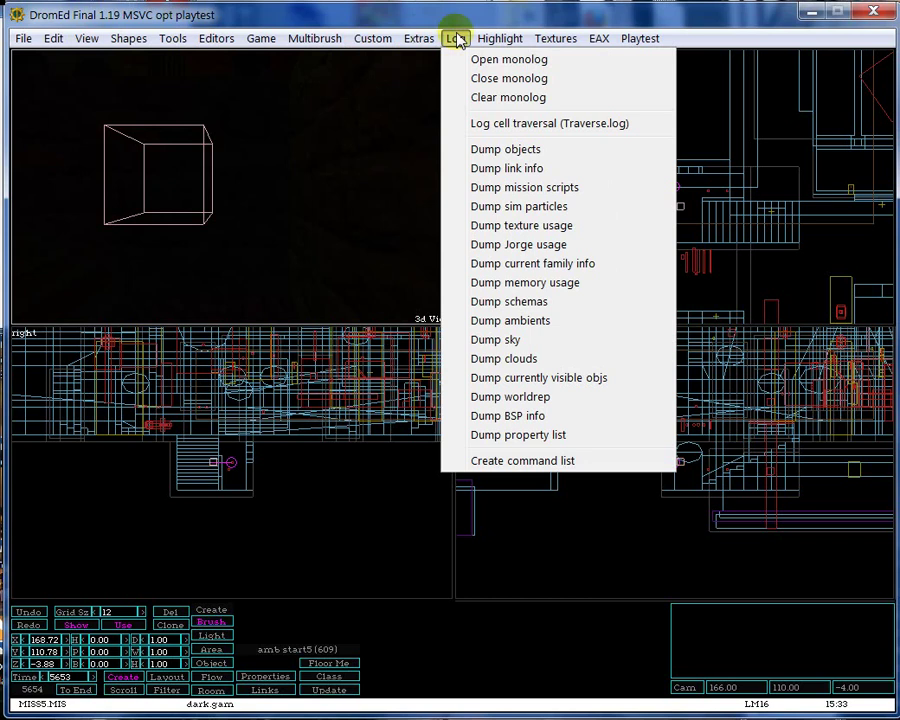
mouse_move(492, 45)
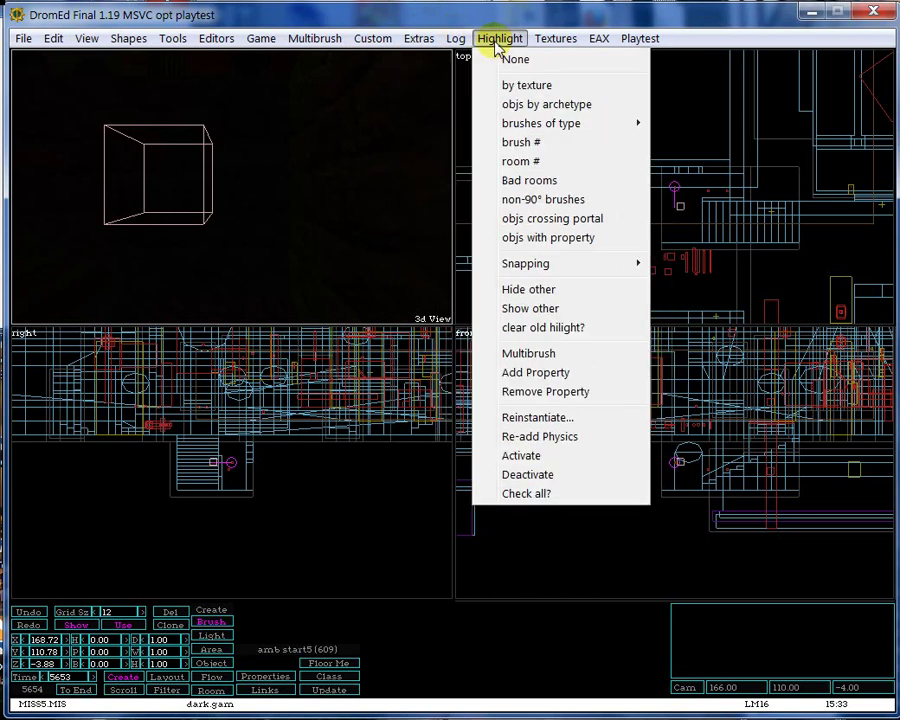
Look through the texture, EAX, log, game and editor commands, and view the archetypes in the Object Hierarchy
mouse_move(543, 48)
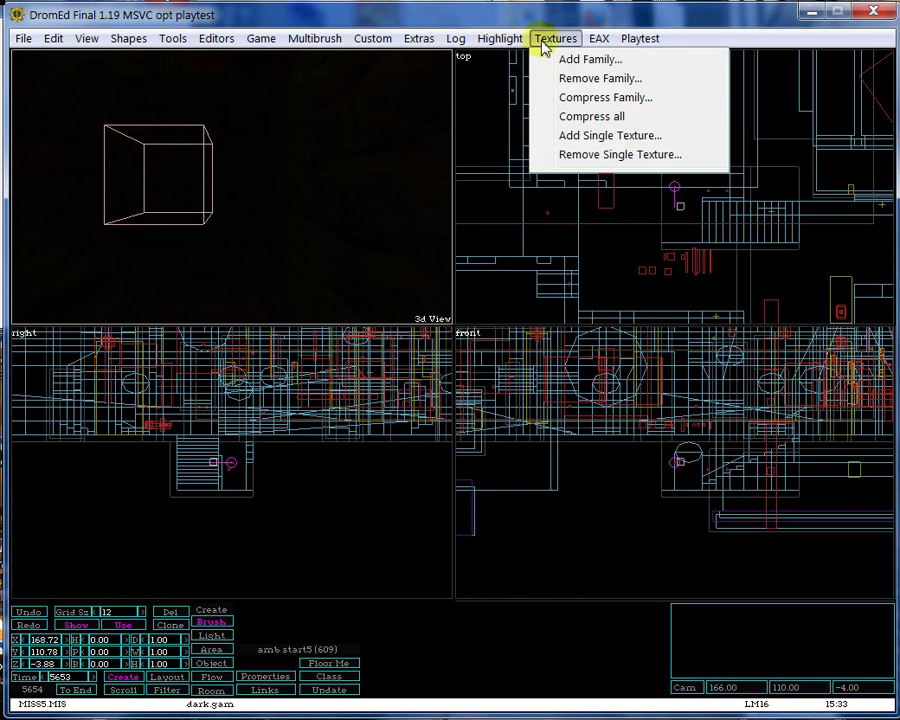
mouse_move(597, 42)
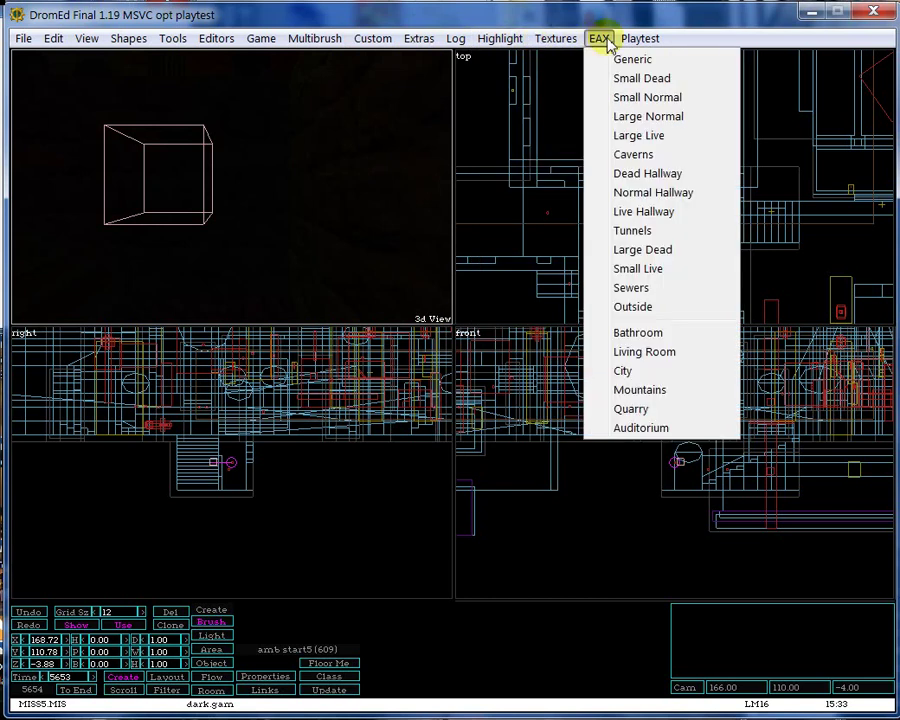
mouse_move(632, 47)
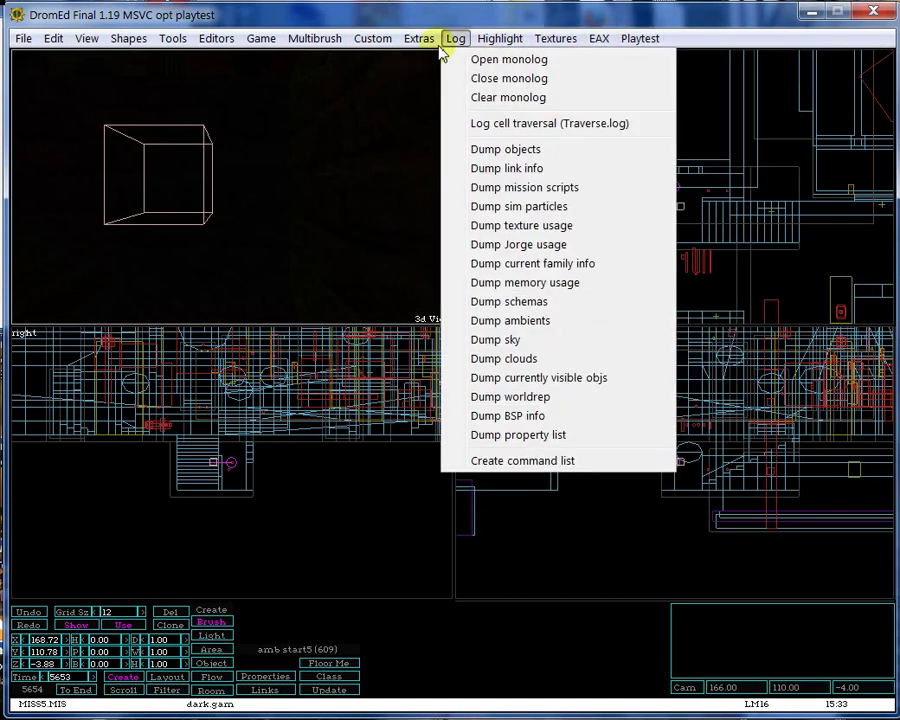
mouse_move(357, 50)
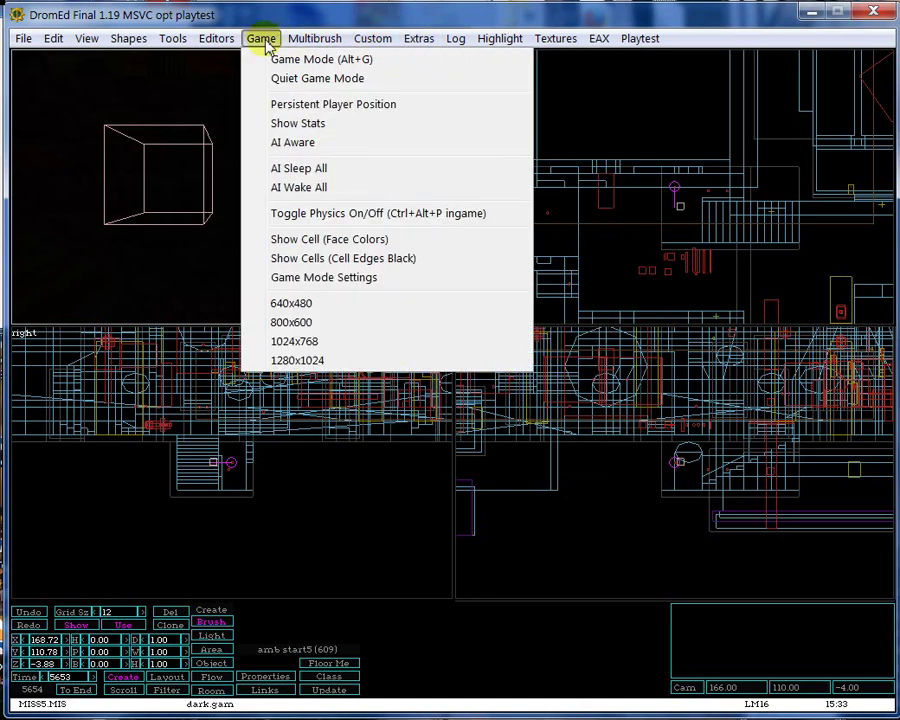
mouse_move(224, 49)
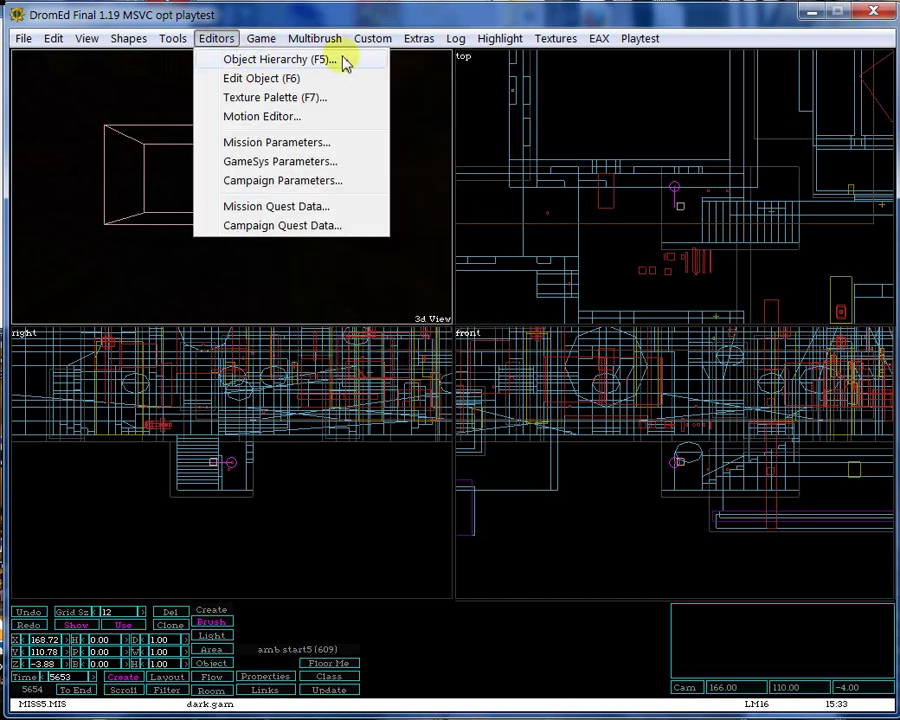
click(281, 60)
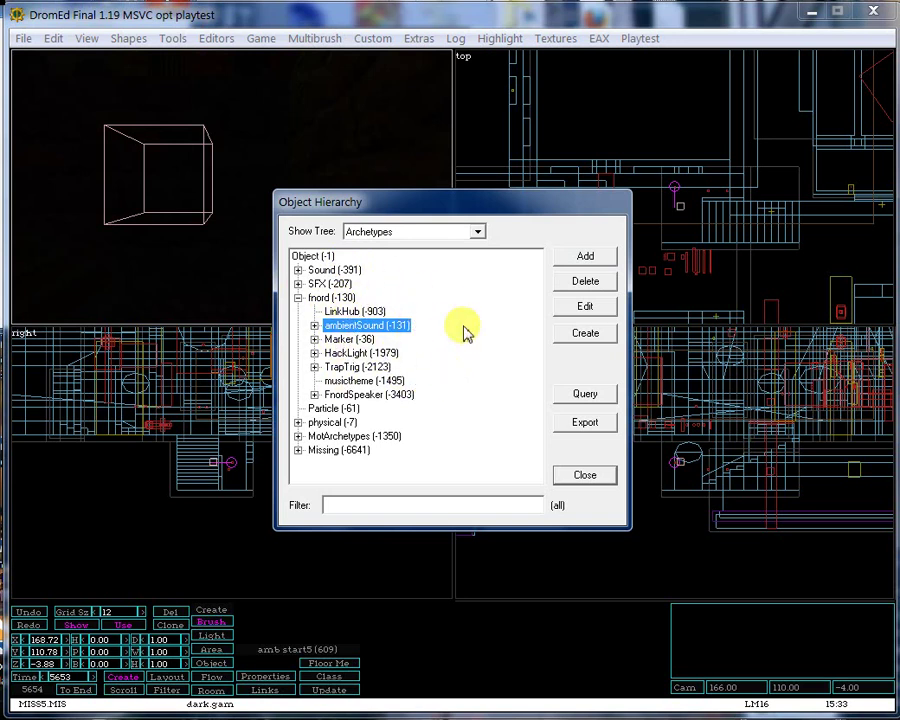
click(585, 477)
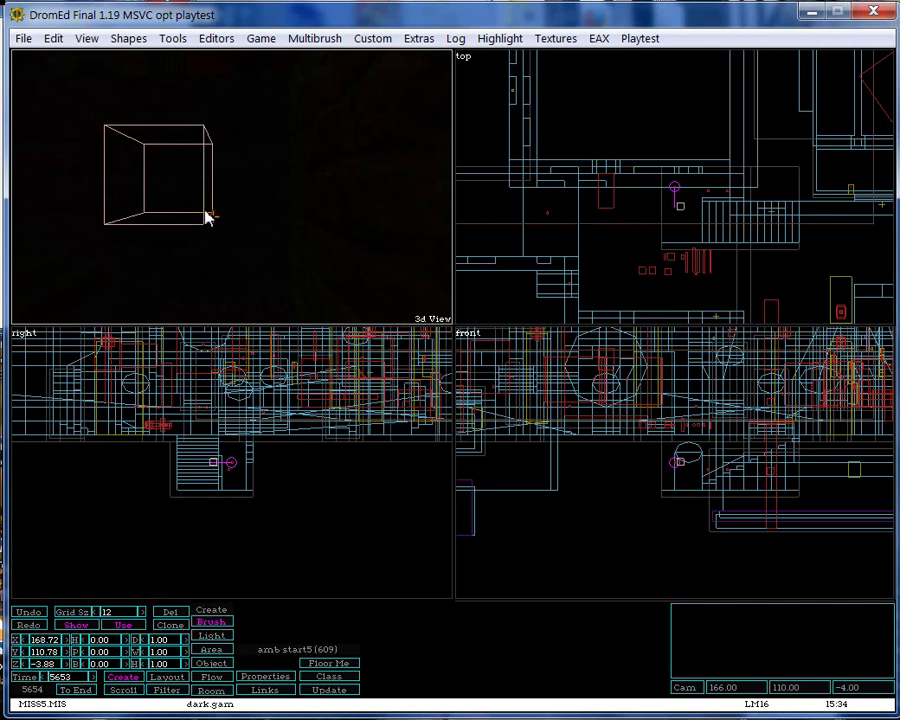
Run Toggle Light on the 3D view and fly the camera from the dark starting area out to the cobbled street
click(87, 39)
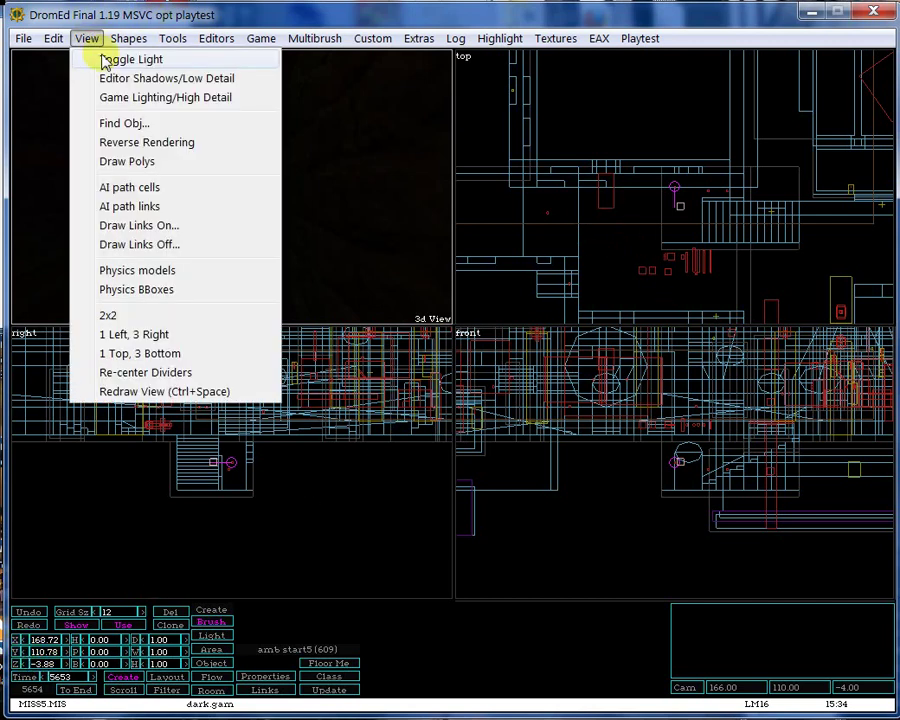
click(104, 61)
key(a)
key(a)
key(a)
key(a)
key(a)
key(r)
key(r)
key(r)
key(w)
key(w)
key(w)
key(w)
key(w)
key(w)
key(f)
key(a)
key(a)
key(a)
key(w)
key(w)
key(w)
key(w)
key(w)
key(w)
key(w)
key(w)
click(385, 290)
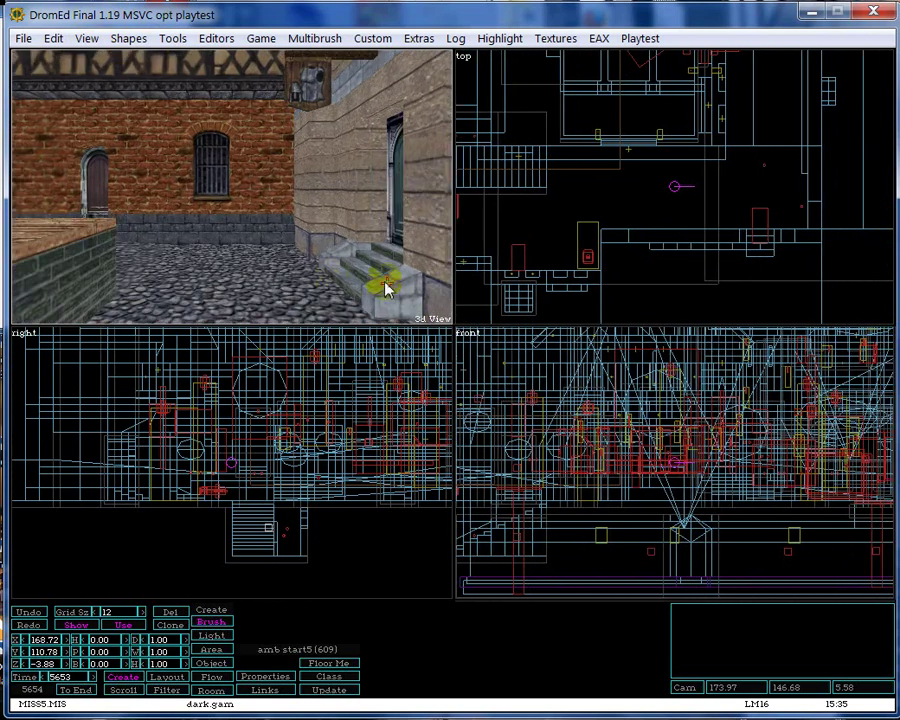
Fly along the cobbled street towards the guards and select the sheriff's guard standing in front of the camera
key(a)
key(d)
key(w)
key(w)
key(w)
key(w)
key(w)
key(w)
key(w)
key(w)
key(w)
key(w)
key(w)
key(w)
key(w)
key(w)
key(w)
key(w)
key(w)
key(w)
key(a)
key(a)
key(a)
key(a)
key(a)
key(a)
key(a)
key(a)
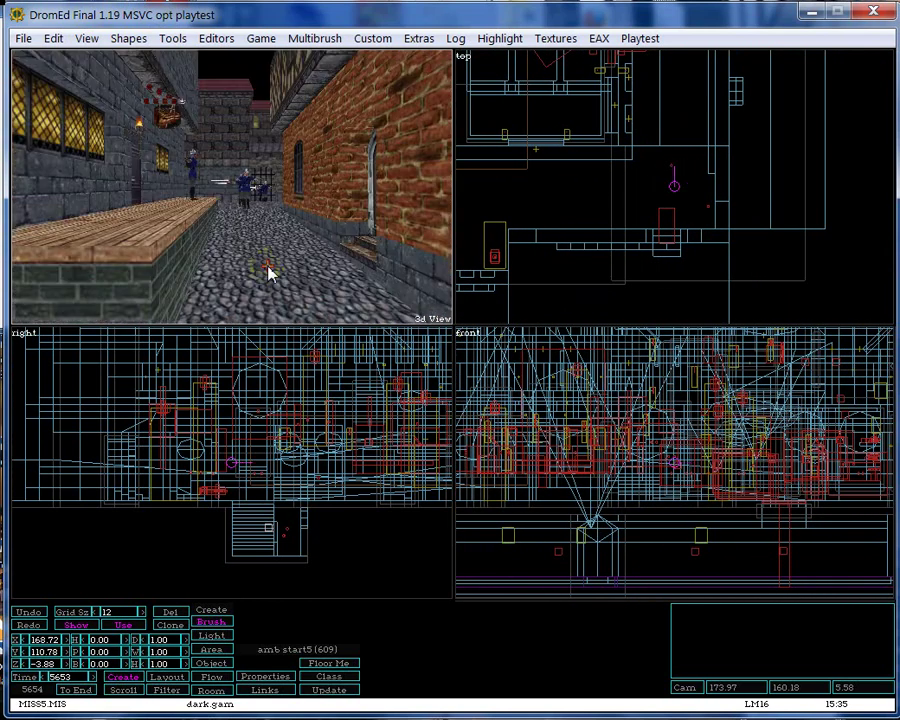
key(w)
key(w)
key(w)
key(w)
key(w)
key(w)
key(d)
key(d)
key(a)
key(a)
key(c)
key(x)
key(x)
key(x)
key(x)
key(x)
key(x)
key(x)
key(x)
key(w)
key(w)
key(w)
key(w)
key(w)
key(w)
key(w)
key(w)
key(w)
key(w)
key(w)
key(w)
key(w)
key(w)
key(w)
key(w)
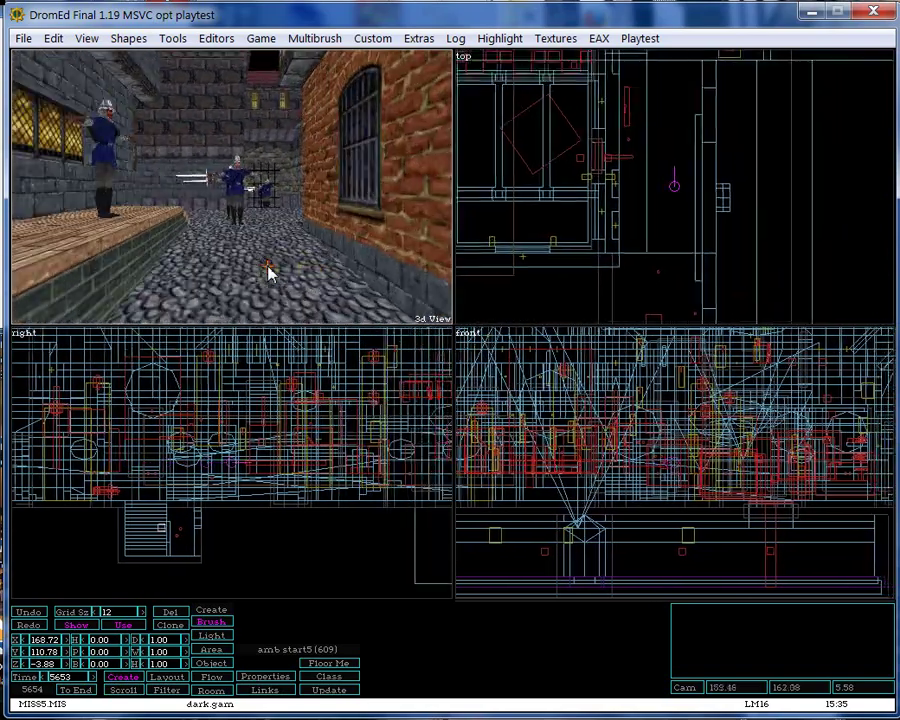
key(w)
key(w)
key(w)
click(663, 145)
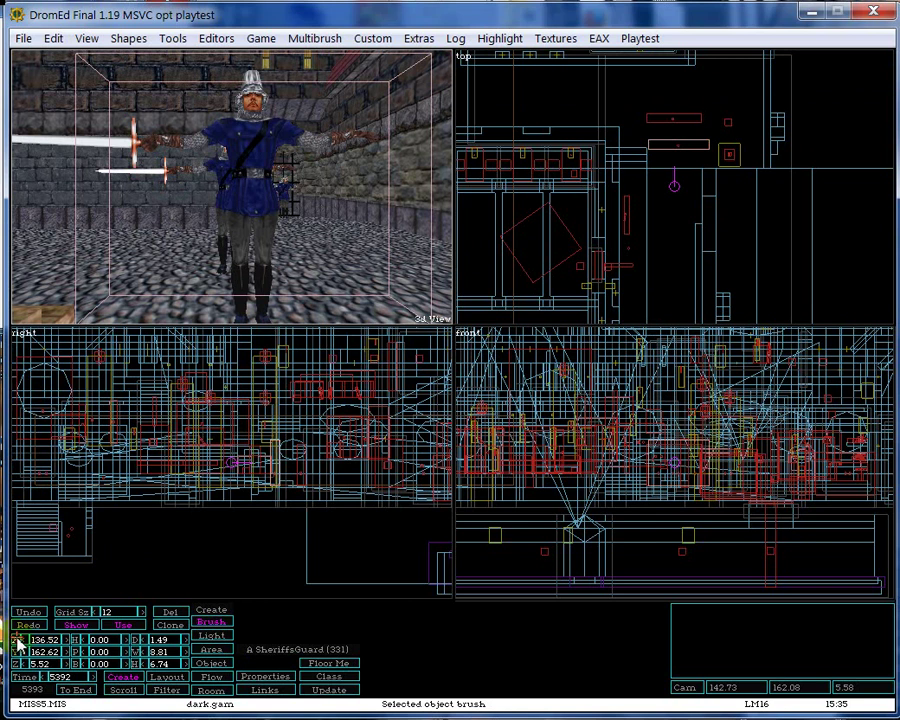
Move the guard to about X 136.82, Y 165.62, Z 6.42 and drop it onto the ground with Floor Me
mouse_move(17, 639)
mouse_down()
mouse_move(453, 382)
mouse_move(18, 647)
mouse_move(454, 381)
mouse_move(14, 678)
mouse_move(456, 381)
mouse_move(24, 667)
mouse_up()
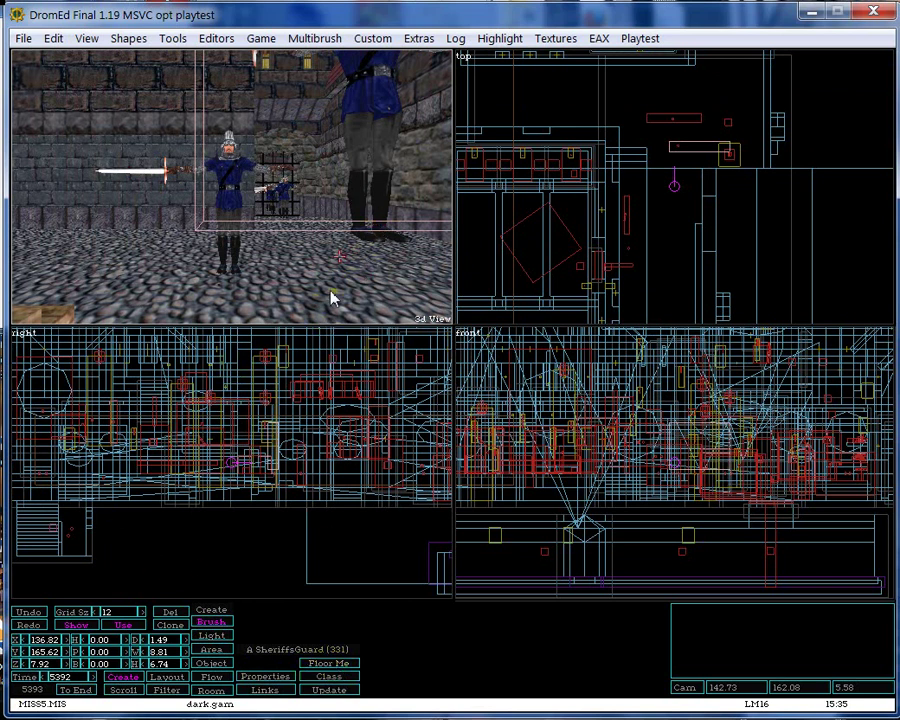
drag(14, 665, 454, 381)
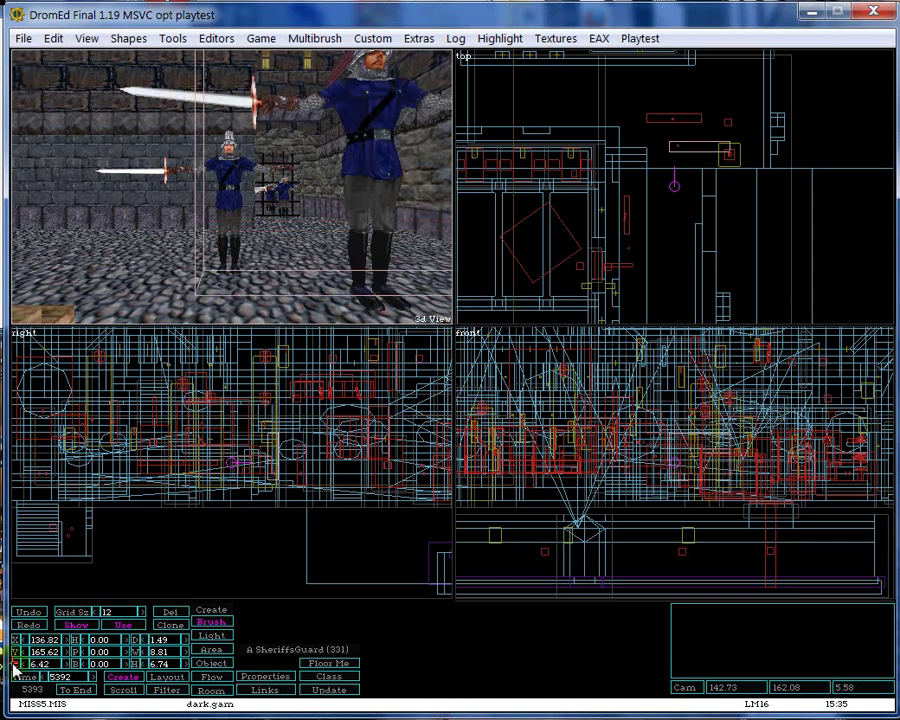
click(336, 666)
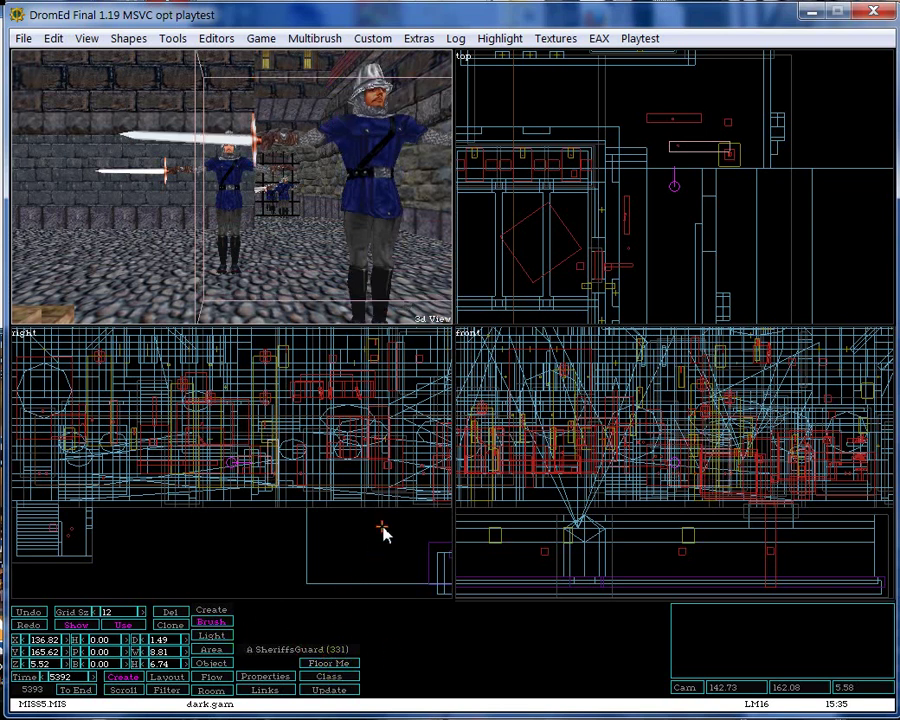
Examine from close up how the guard's feet meet the cobblestones, and back the camera away again
key(v)
key(d)
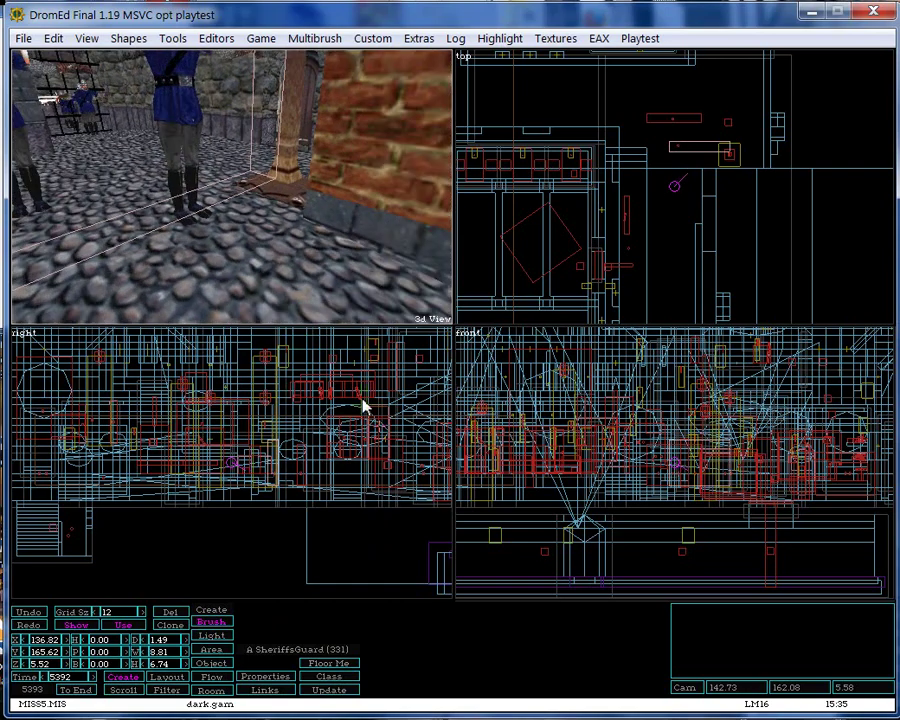
key(w)
key(w)
key(a)
key(x)
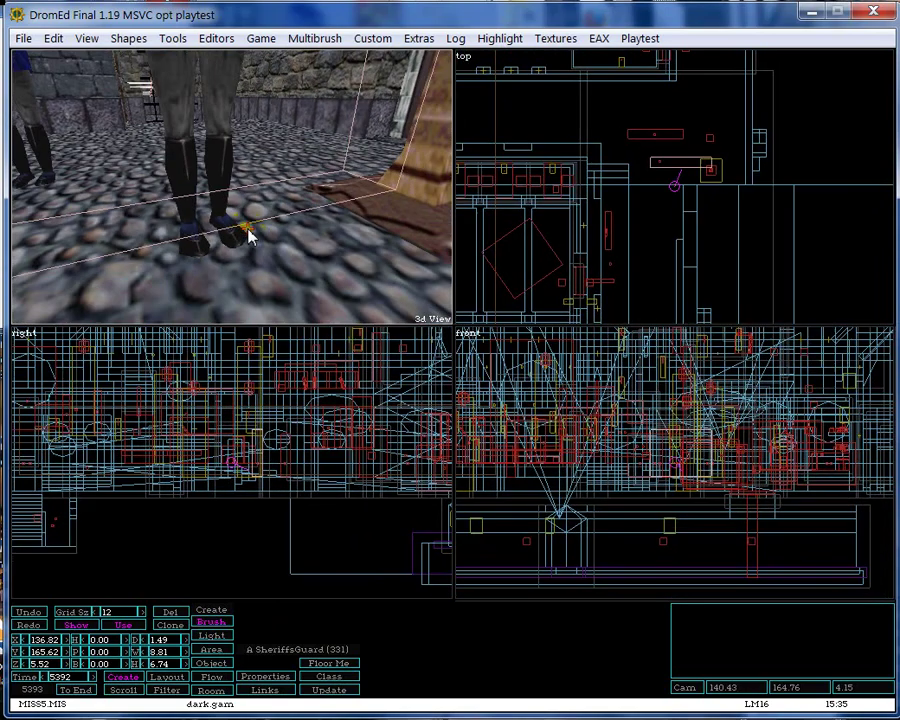
key(r)
key(a)
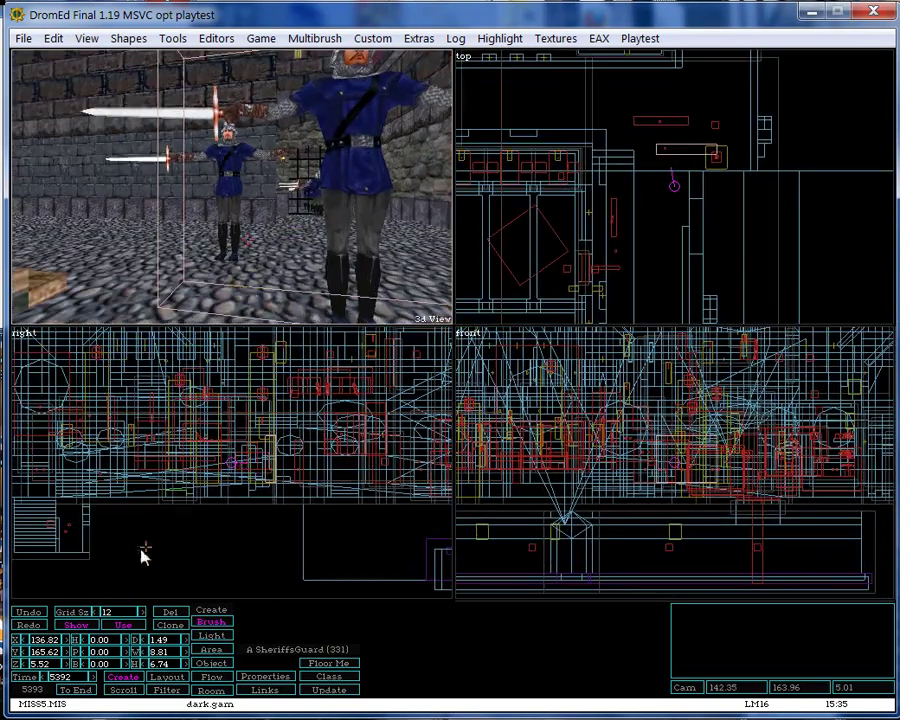
Nudge the guard's X position upward in small increments, and set it to exactly 130
click(55, 641)
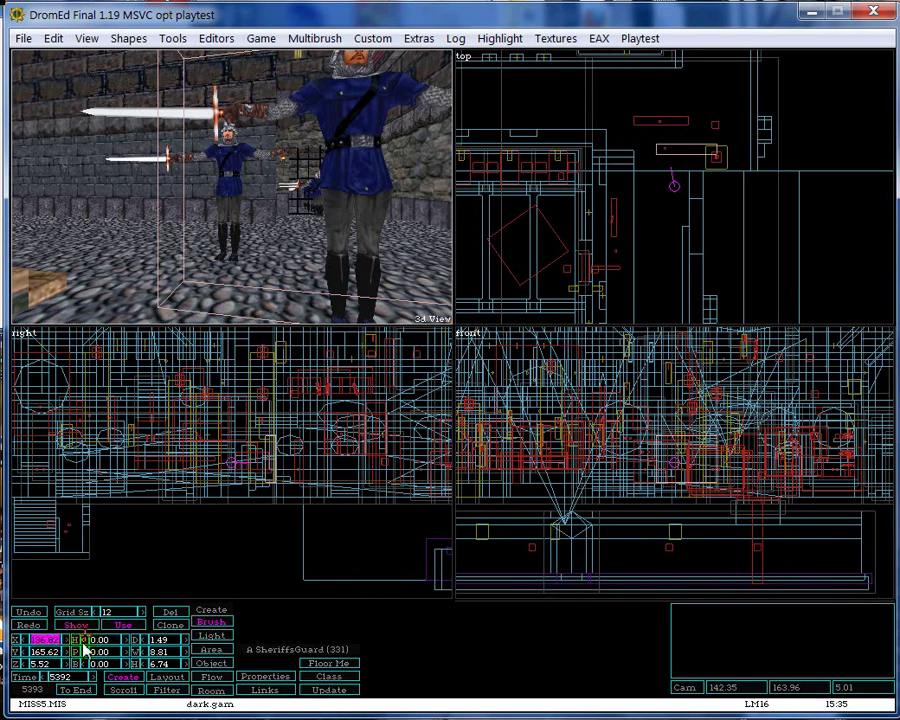
click(66, 640)
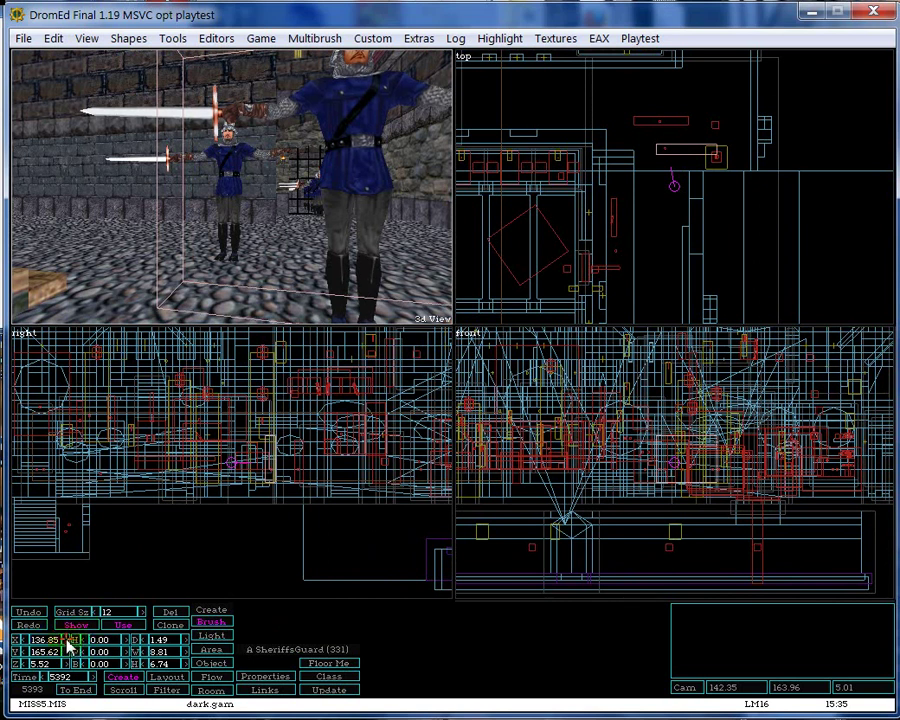
click(45, 640)
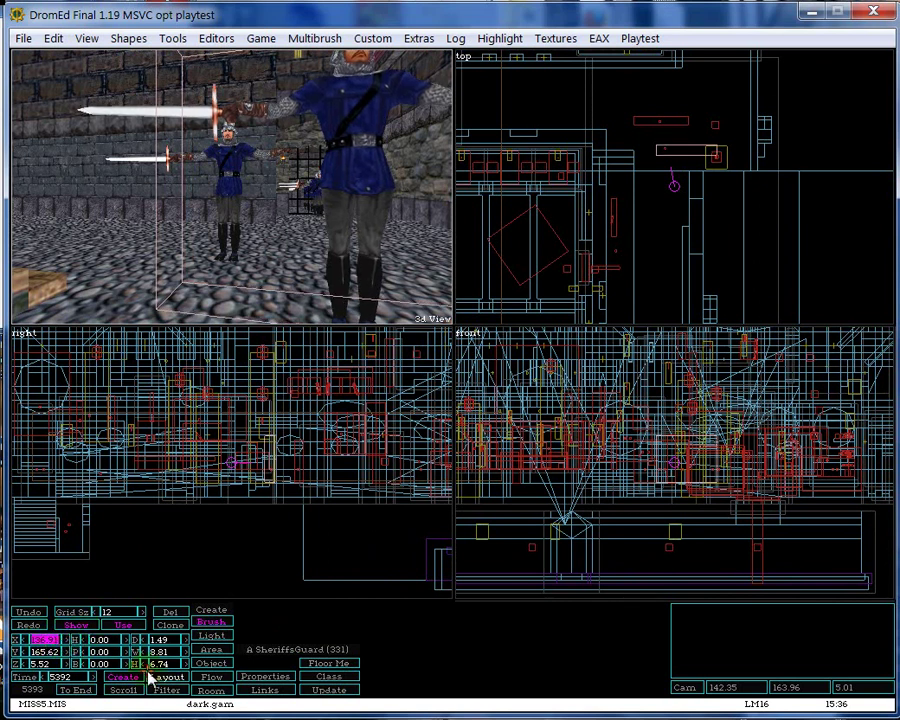
key(Return)
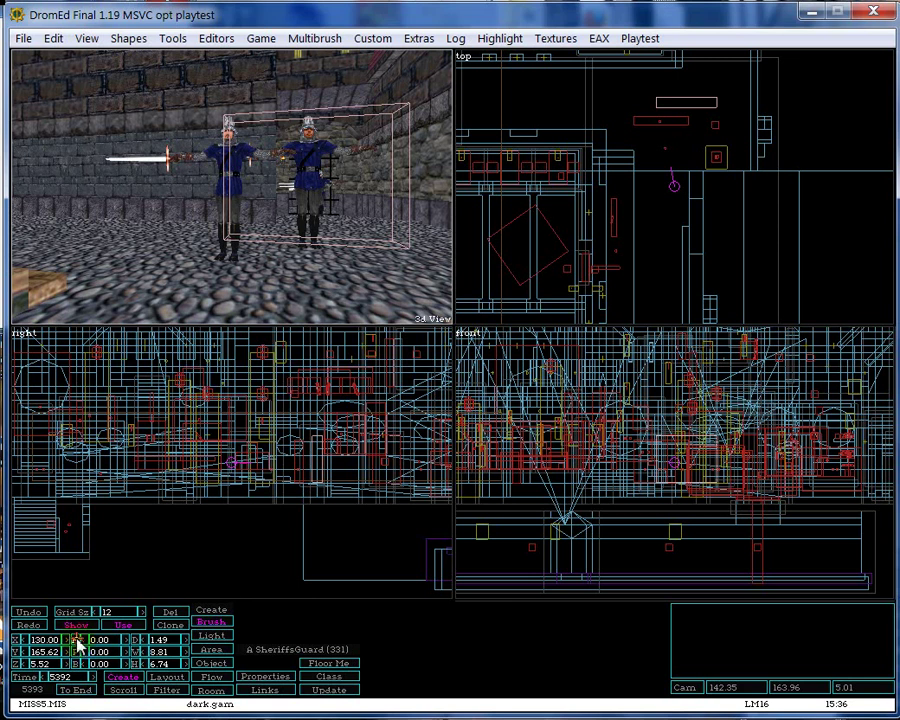
Rotate the guard to heading 0.51 and pitch 1.74, try a bank of 270, and reset the bank to 0
mouse_move(453, 387)
mouse_down()
mouse_move(464, 388)
mouse_move(428, 386)
mouse_move(456, 387)
mouse_up()
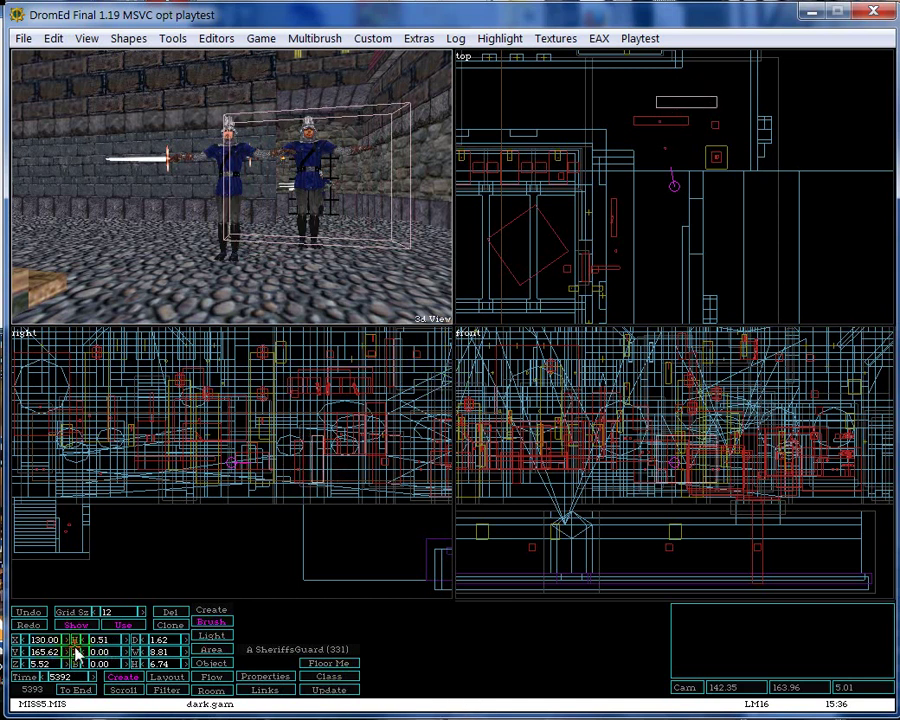
mouse_move(454, 386)
mouse_down()
mouse_move(492, 386)
mouse_move(428, 378)
mouse_move(463, 388)
mouse_move(456, 390)
mouse_up()
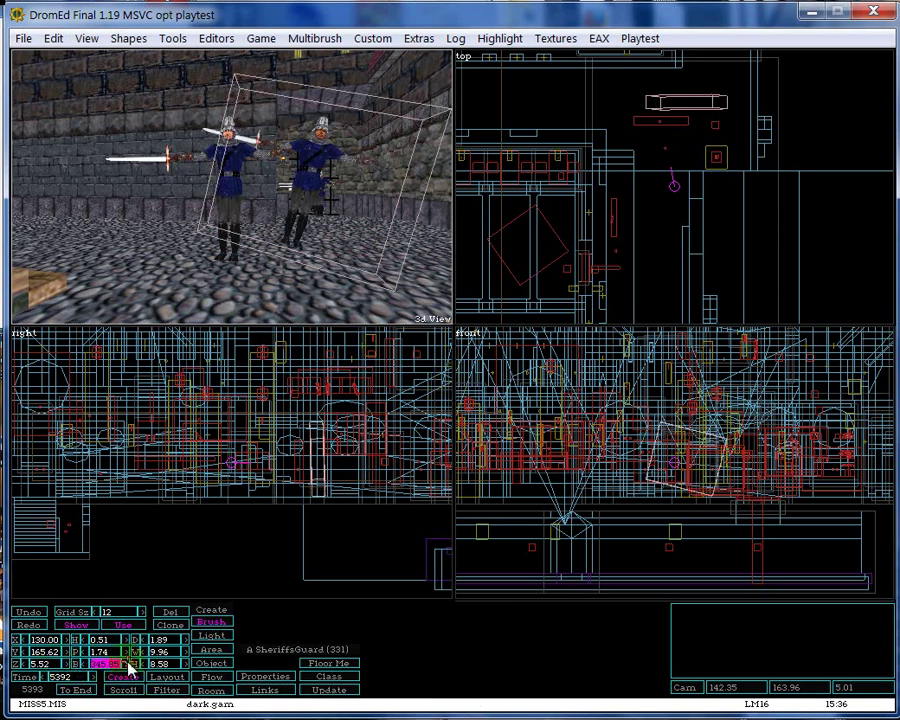
text(0)
key(Return)
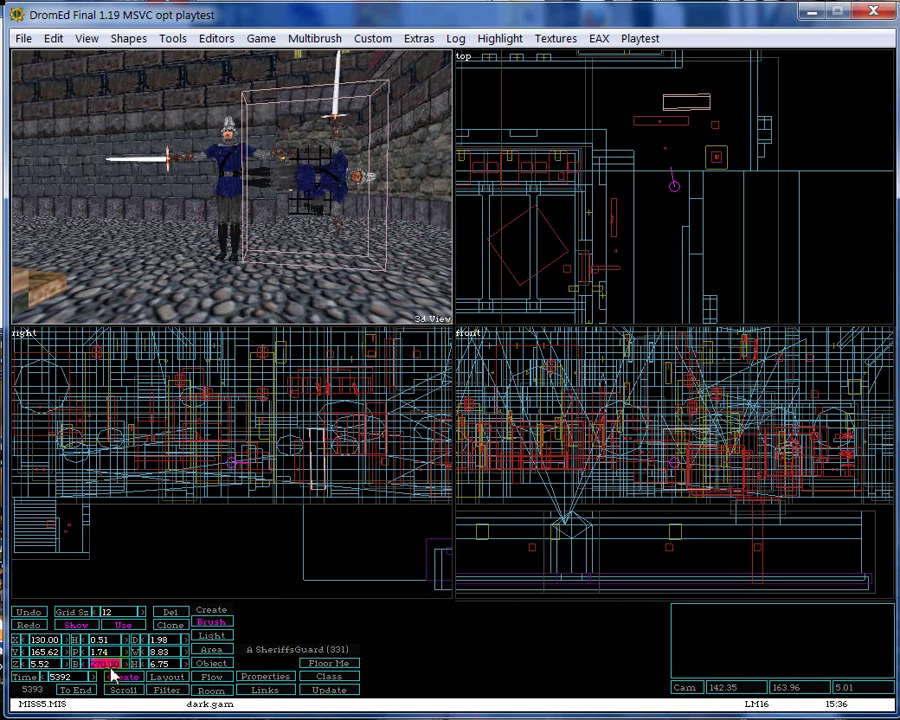
key(Return)
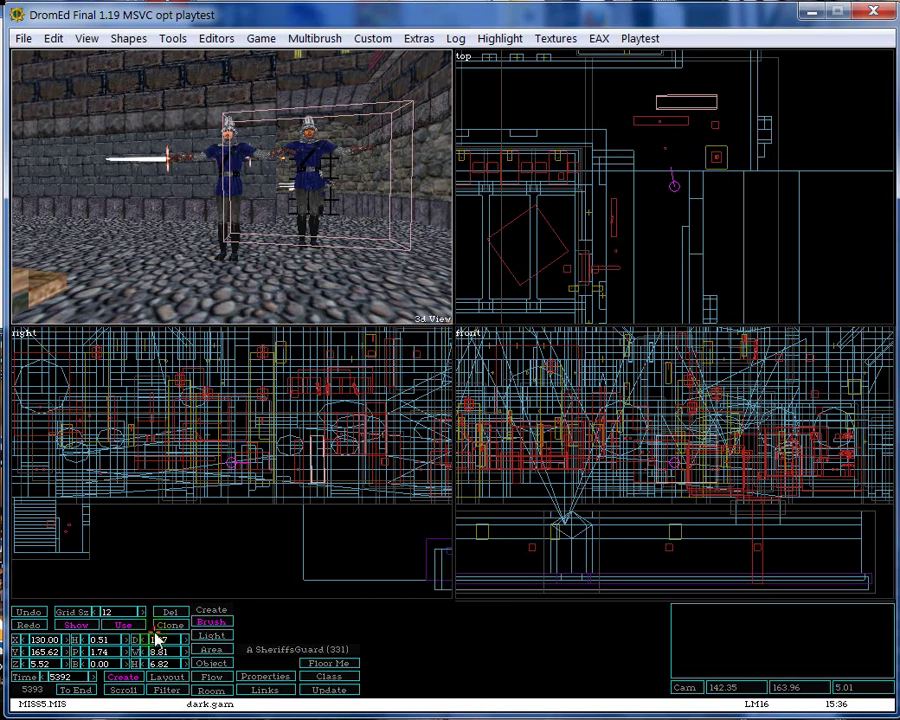
Turn the camera towards the brick building's corner and select the streetlamp there in the top view
key(d)
key(w)
key(d)
key(x)
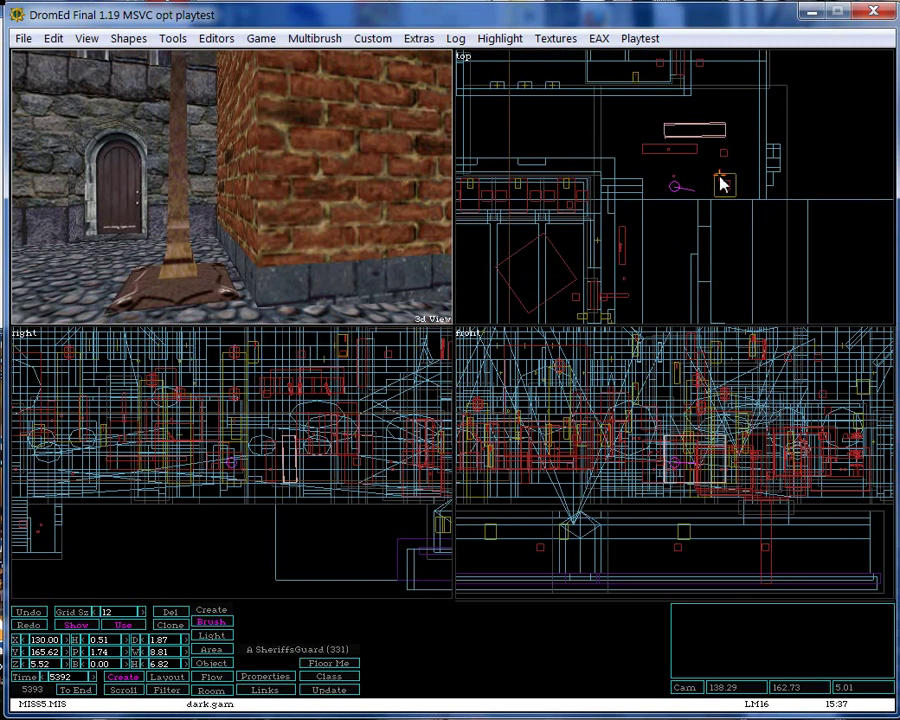
click(724, 184)
click(720, 174)
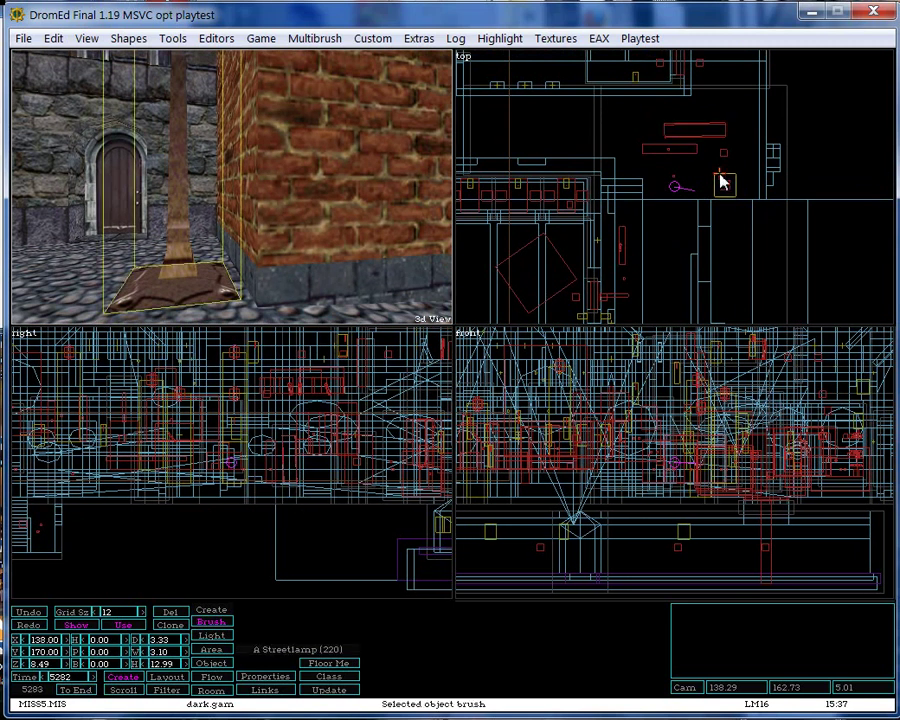
Look over the streetlamp from lantern to base, and maximize the 3D view
key(a)
key(a)
key(x)
key(r)
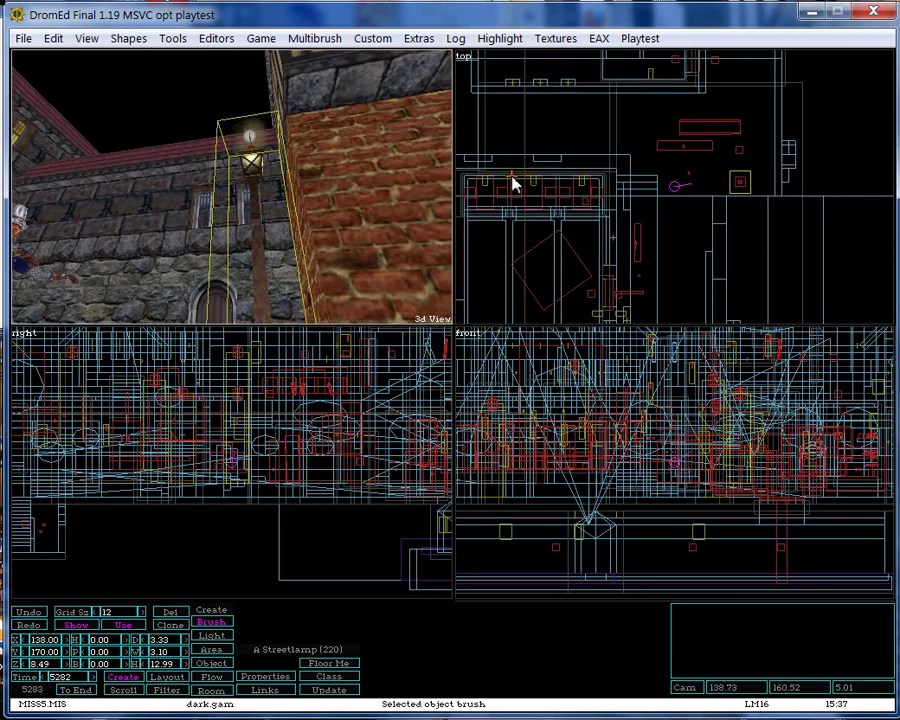
key(w)
key(w)
key(f)
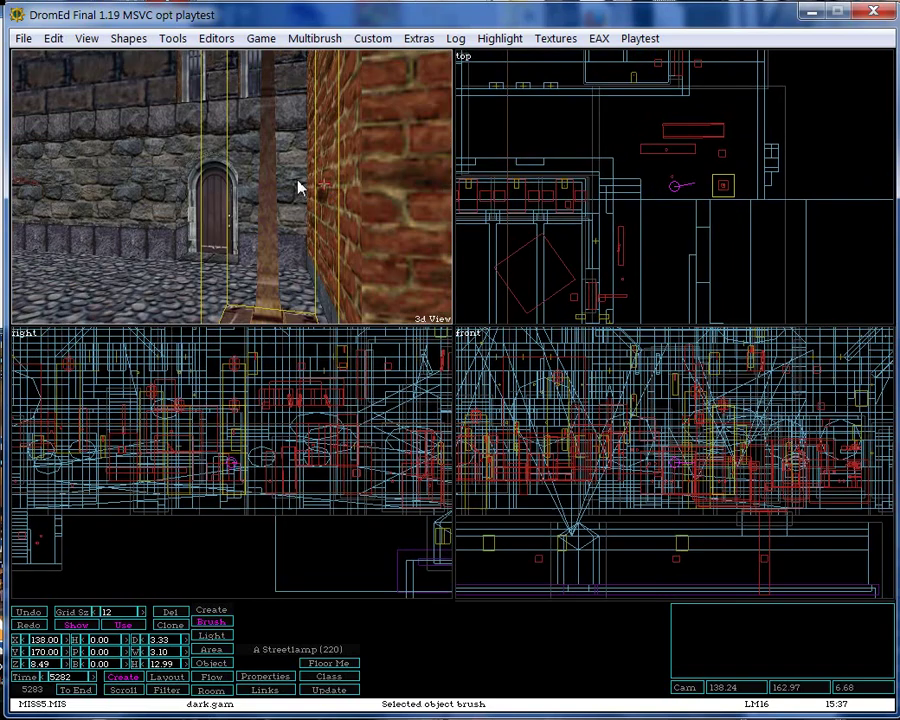
right_click(212, 184)
click(222, 174)
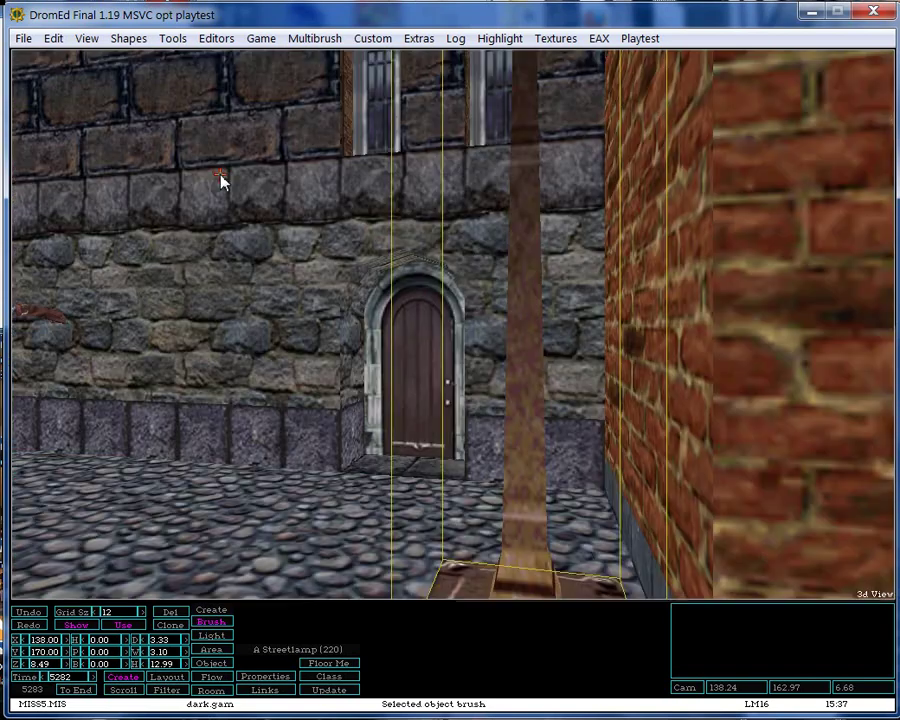
Fly around to face the streetlamp against the brick wall, and increase its depth dimension
key(d)
key(d)
key(x)
key(a)
key(r)
key(w)
key(f)
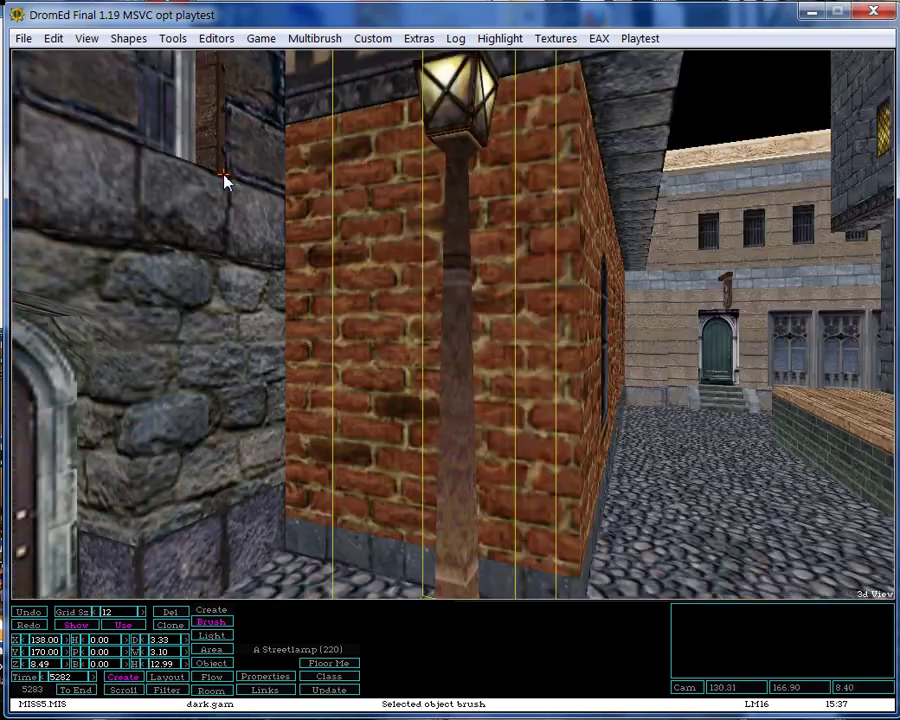
key(d)
key(x)
key(x)
key(a)
key(w)
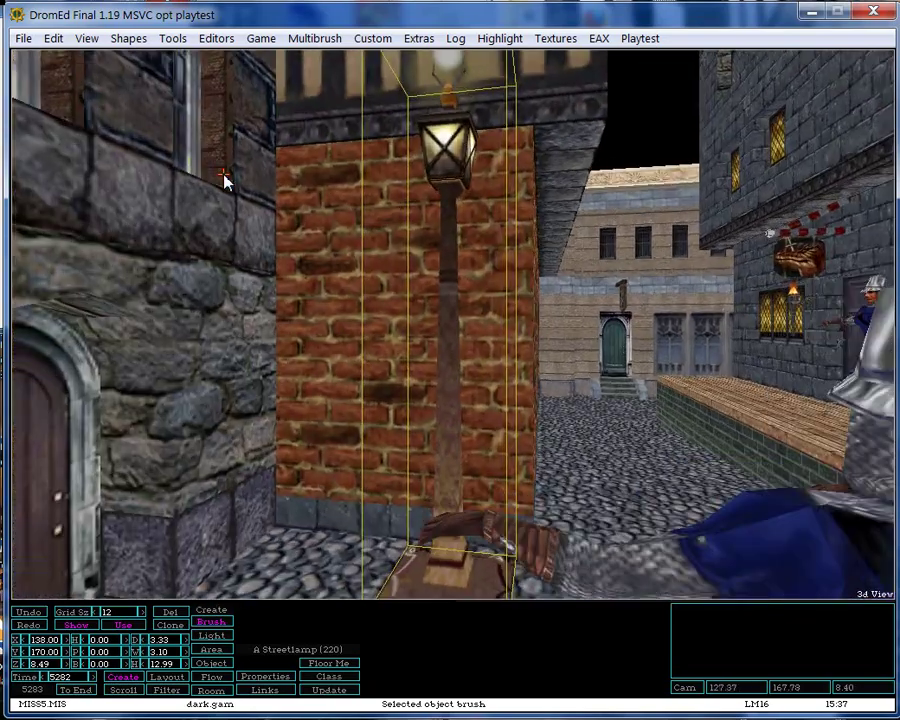
key(d)
key(x)
key(a)
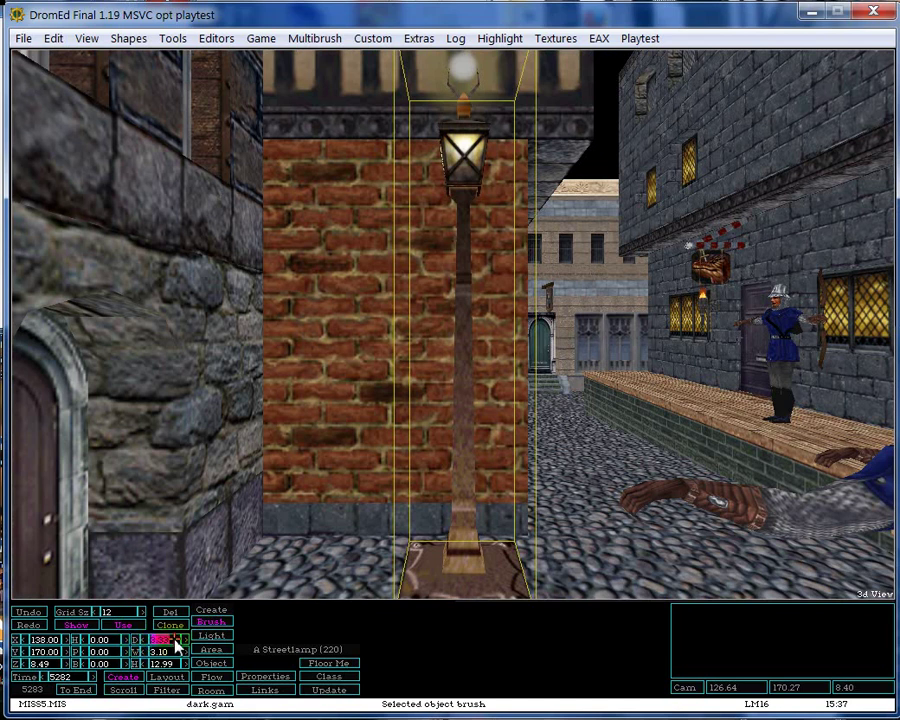
key(Return)
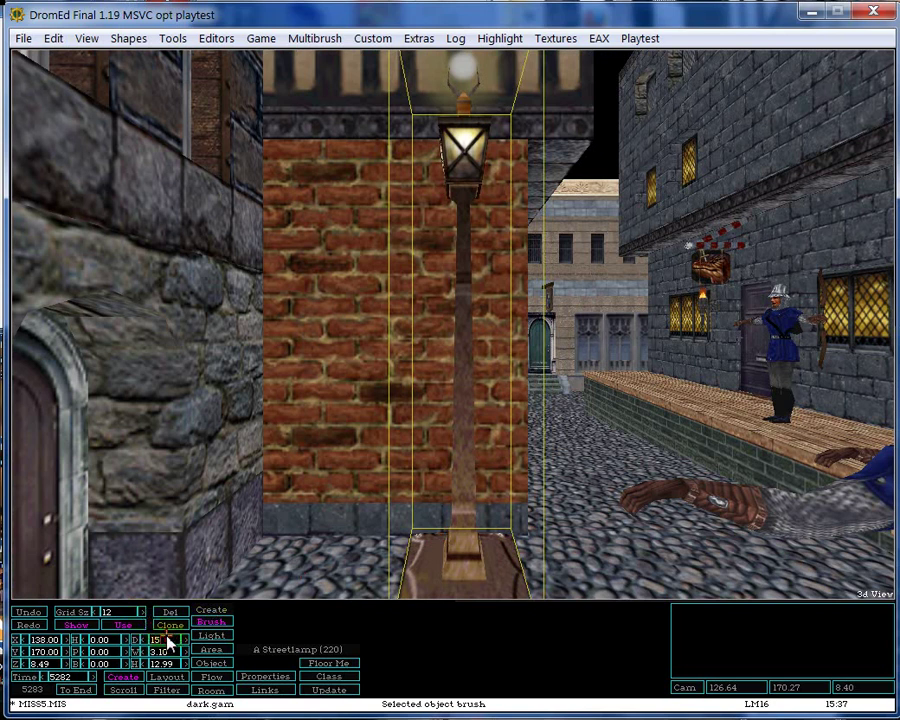
Set the streetlamp's depth to 15 and fly around its post to view the stretched shape from the side
key(Return)
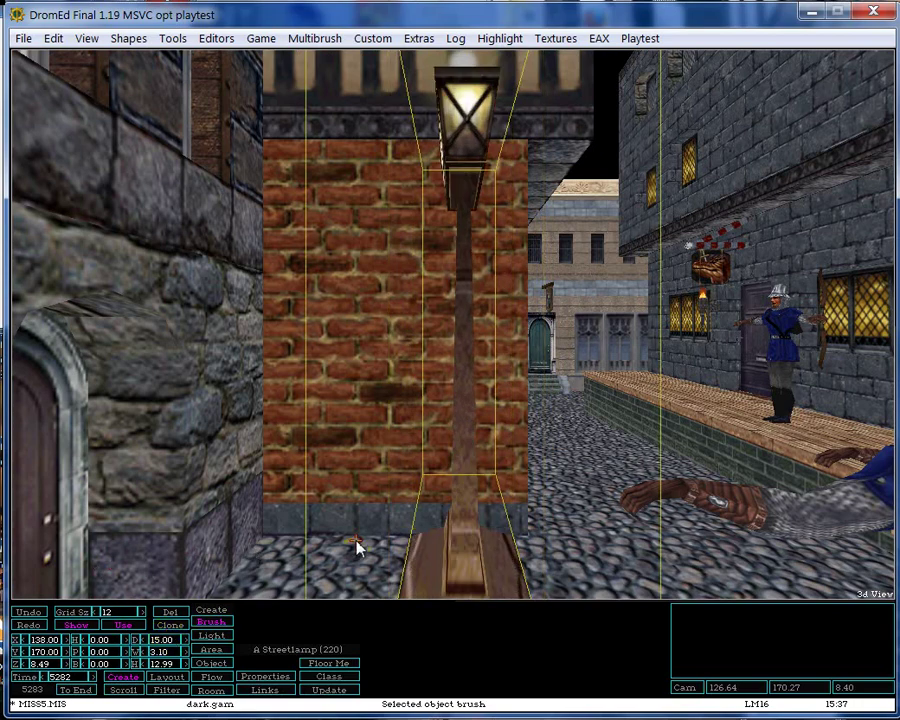
key(d)
key(d)
key(d)
key(d)
key(d)
key(d)
key(w)
key(w)
key(w)
key(w)
key(w)
key(w)
key(w)
key(w)
key(a)
key(a)
key(a)
key(a)
key(a)
key(a)
key(a)
key(a)
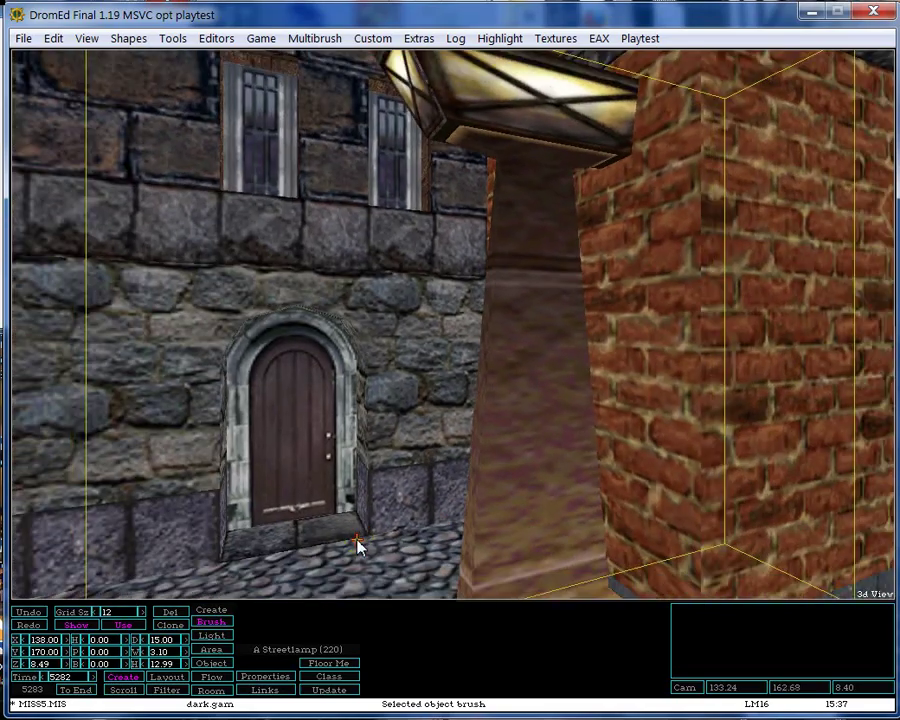
Examine the stretched streetlamp up close beside the brick wall, and back away to face it from the street
key(x)
key(x)
key(x)
key(x)
key(w)
key(w)
key(w)
key(w)
key(d)
key(d)
key(d)
key(d)
key(d)
key(d)
key(d)
key(d)
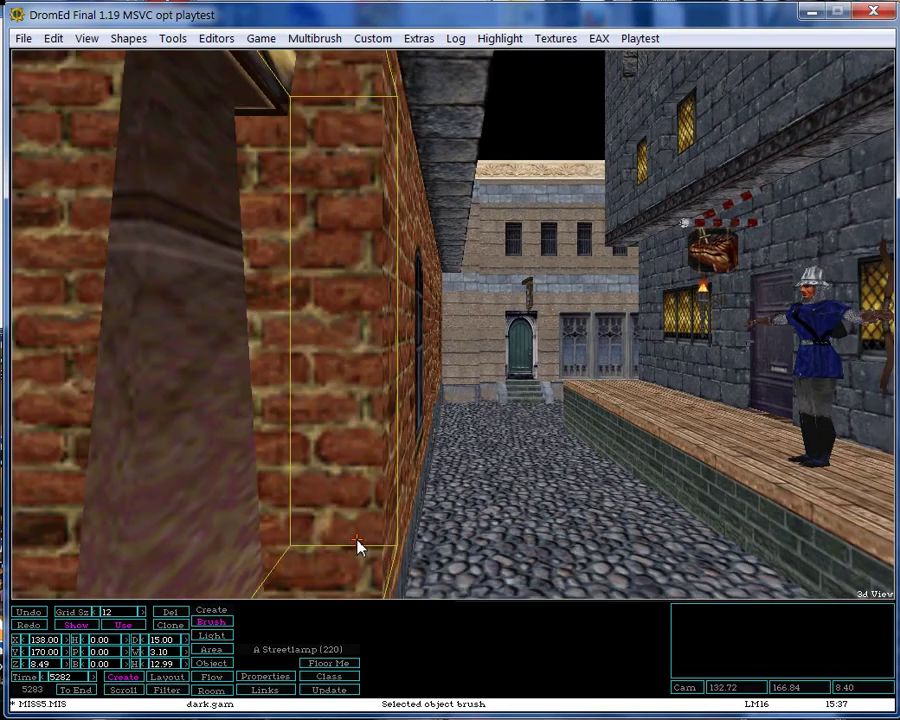
key(x)
key(x)
key(x)
key(x)
key(w)
key(w)
key(a)
key(a)
key(a)
key(a)
key(w)
key(d)
key(d)
key(d)
key(d)
key(d)
key(d)
key(x)
key(x)
key(x)
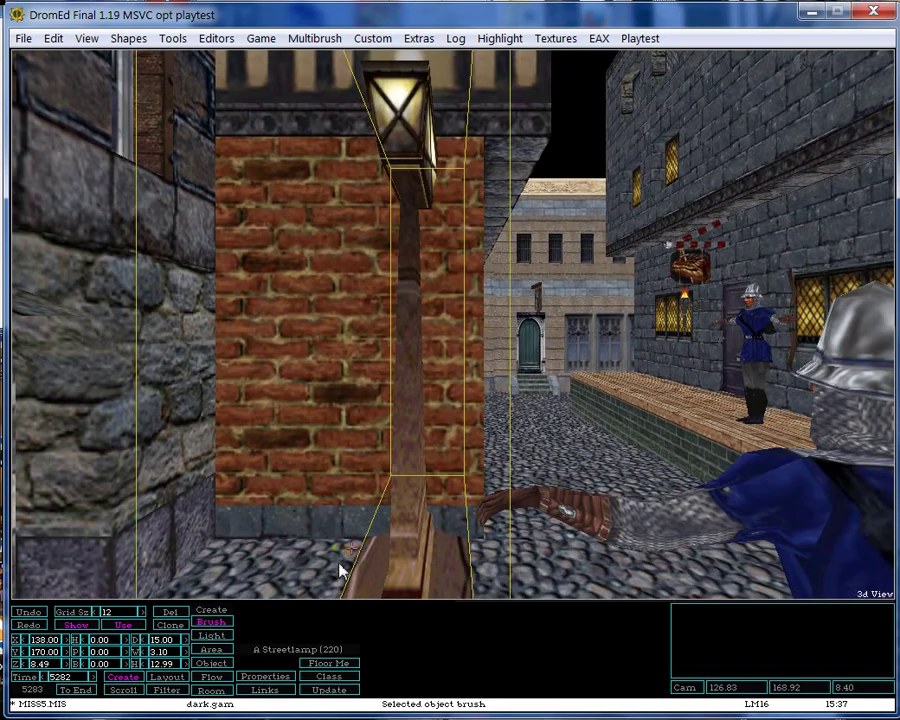
Increase the streetlamp's width to 12.70 and height to 22.29, and check its properties, including position and scale
mouse_move(137, 651)
mouse_down()
mouse_move(453, 380)
mouse_move(145, 652)
mouse_move(454, 386)
mouse_move(156, 675)
mouse_up()
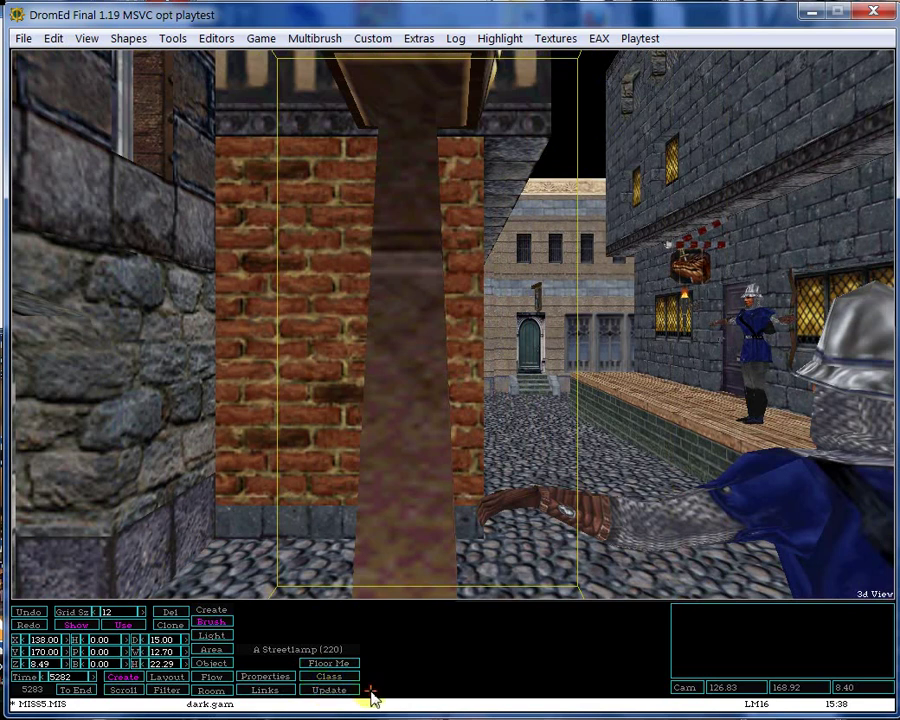
click(266, 678)
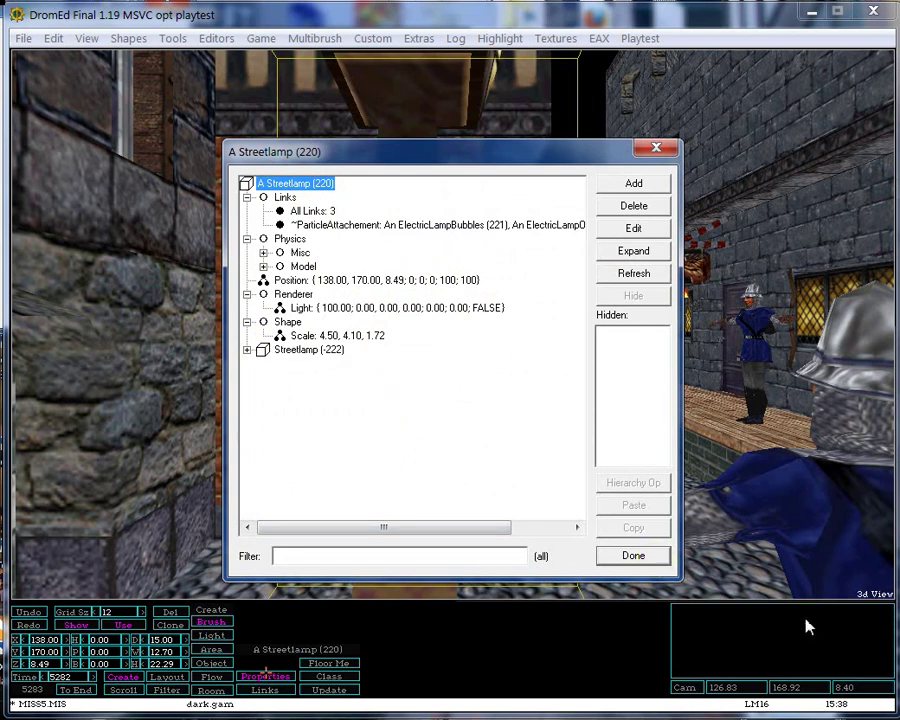
click(634, 558)
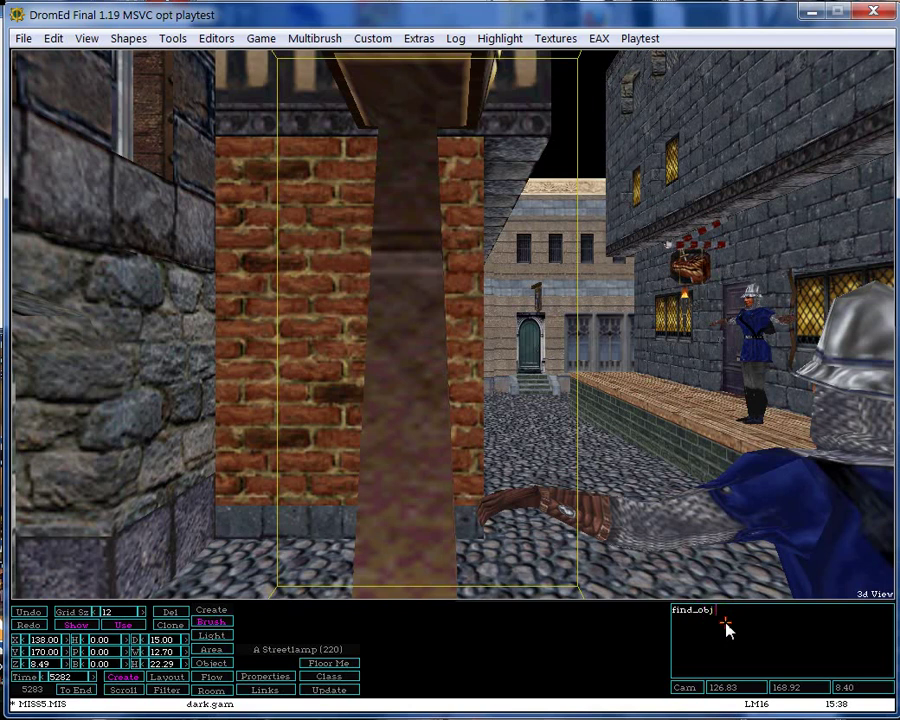
Find the streetlamp with the find_obj command, and repeat the search using object number 220 in the find_obj dialog
key(Return)
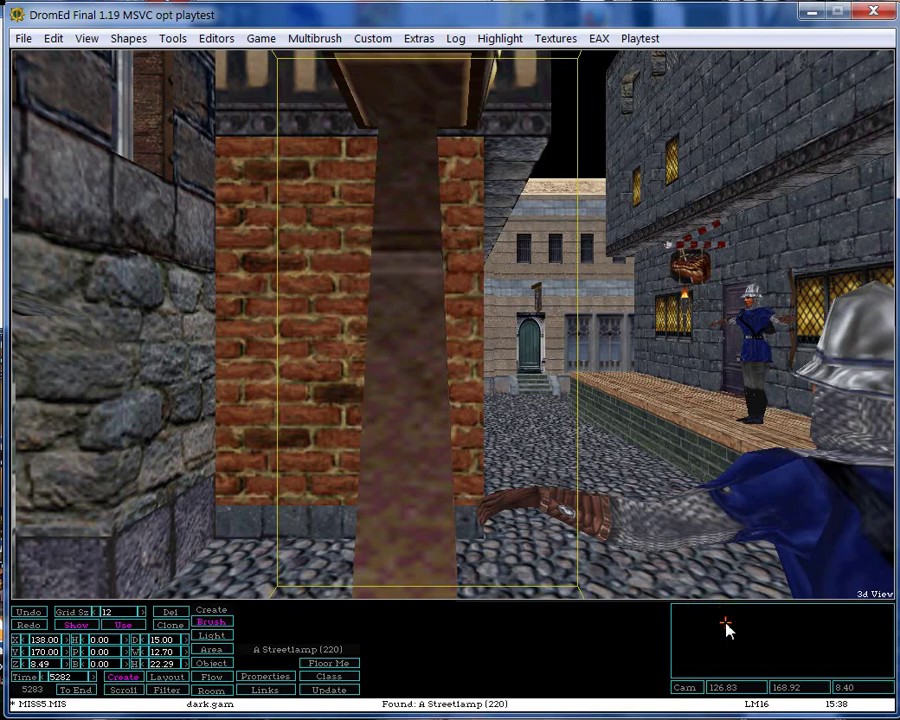
click(87, 38)
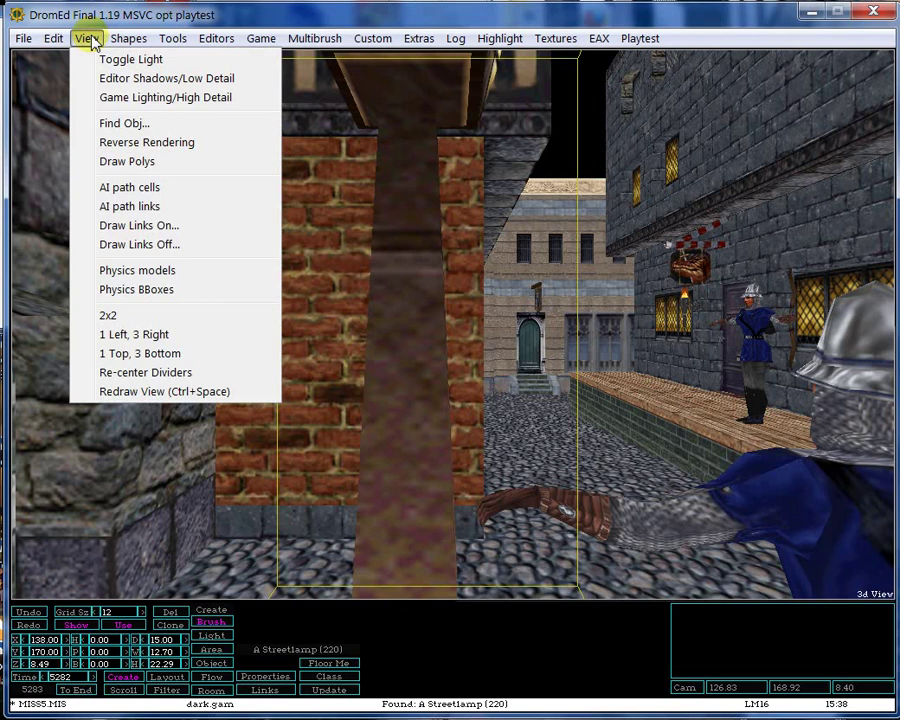
click(145, 122)
text(220)
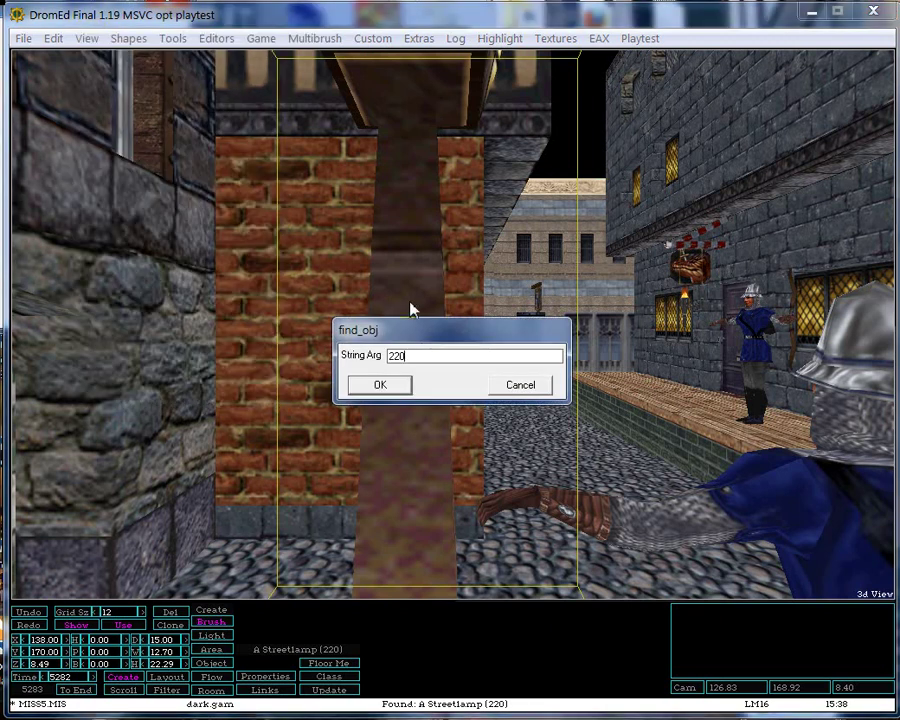
key(Return)
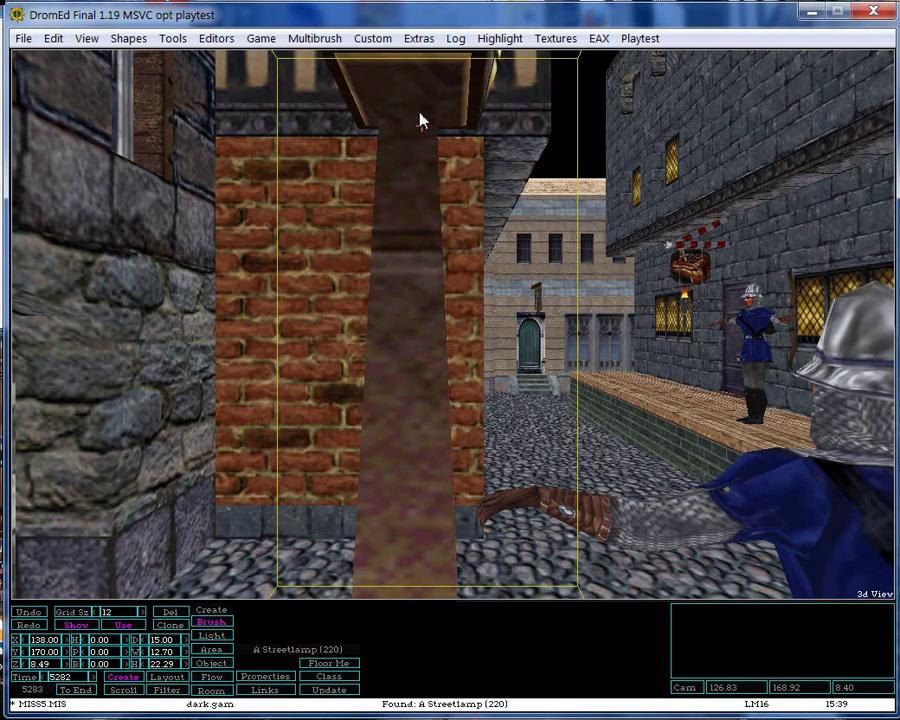
Jump the camera to the found streetlamp, and back out to look past its post towards the guards
click(376, 40)
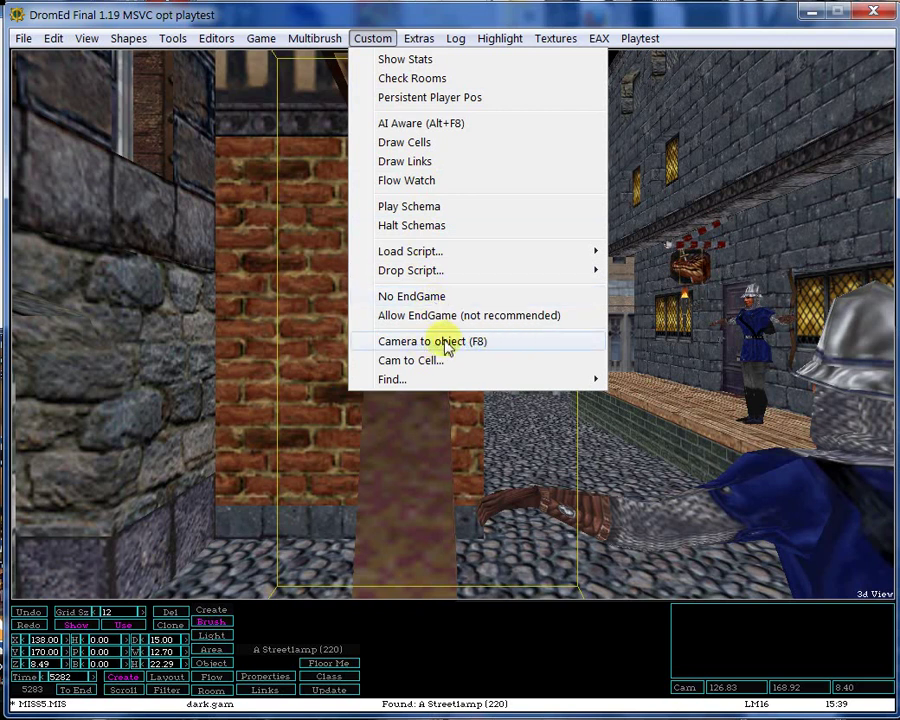
click(505, 349)
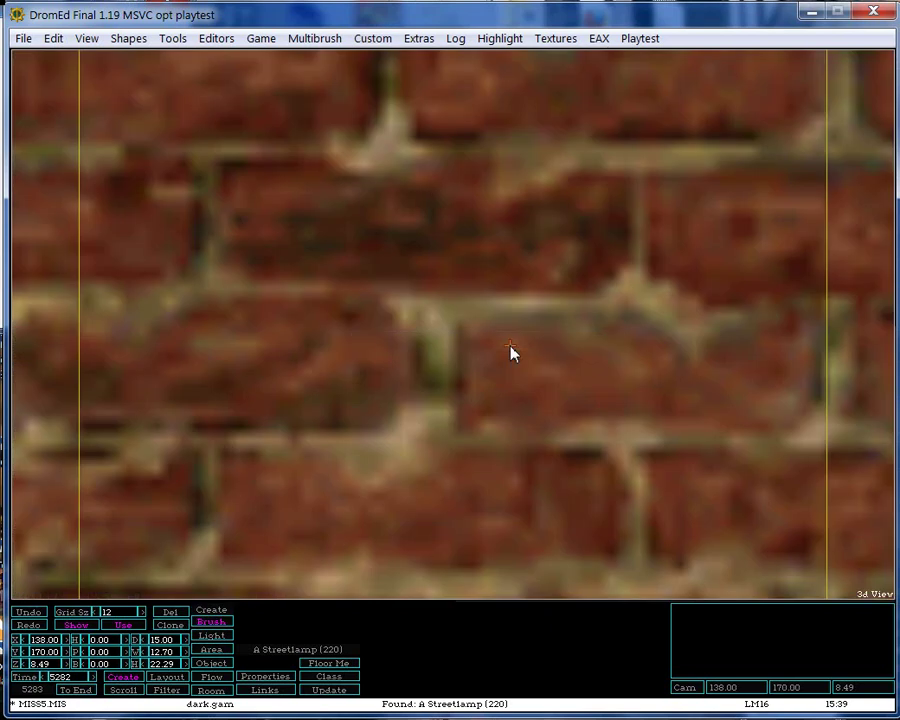
key(d)
key(d)
key(d)
key(d)
key(d)
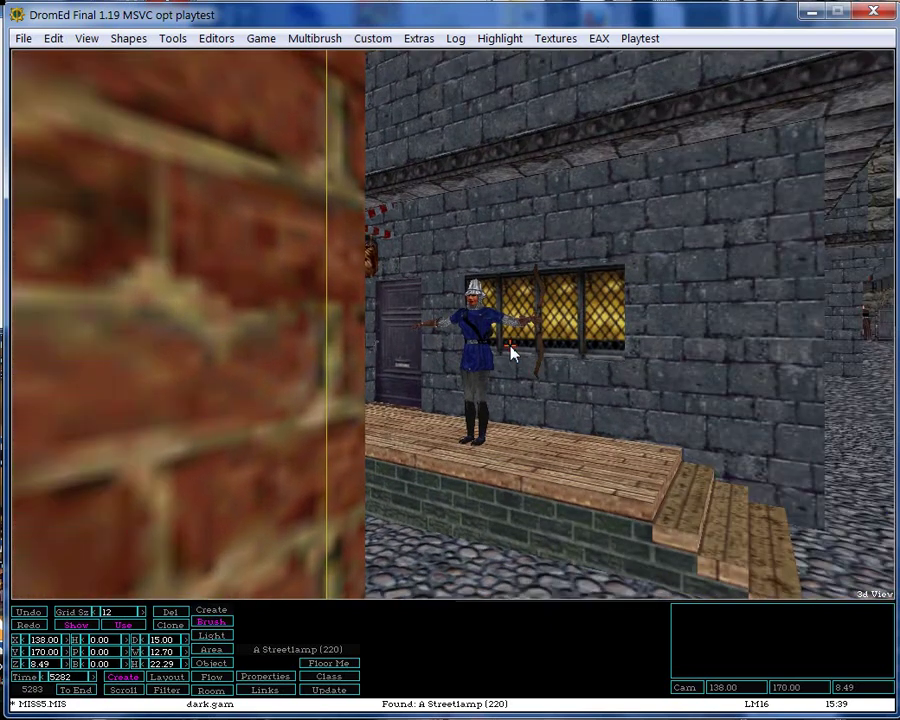
key(a)
key(x)
key(x)
key(x)
key(x)
key(x)
key(x)
key(x)
key(x)
key(x)
key(x)
key(x)
key(d)
key(d)
key(d)
key(d)
key(d)
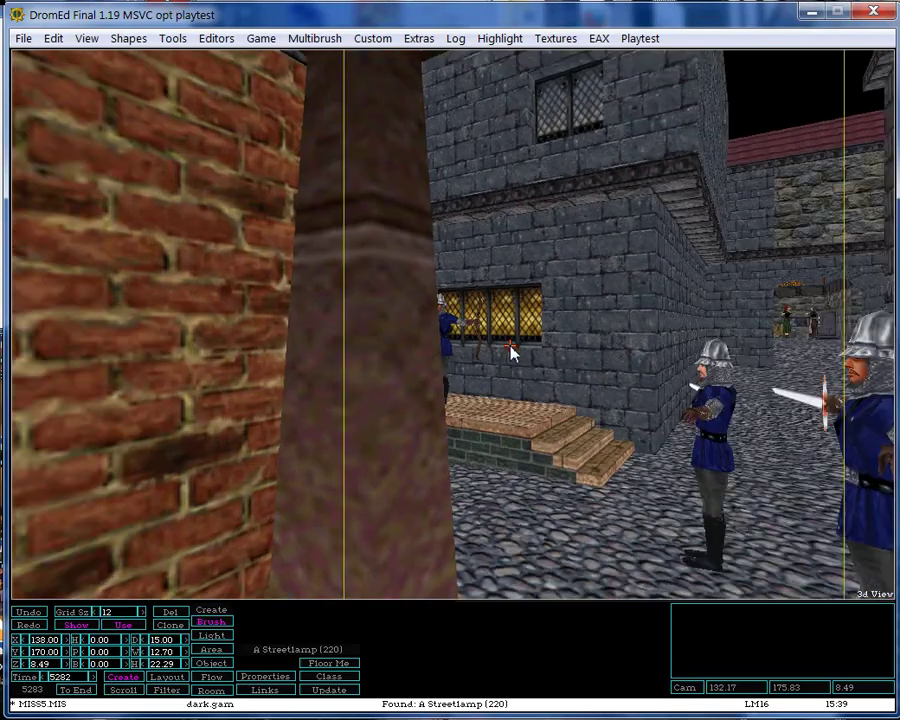
Fly down the cobbled street through the stone passage to the woman in green beside the wooden crate
key(w)
key(w)
key(w)
key(w)
key(w)
key(w)
key(w)
key(w)
key(w)
key(w)
key(w)
key(w)
key(w)
key(w)
key(w)
key(w)
key(w)
key(w)
key(w)
key(w)
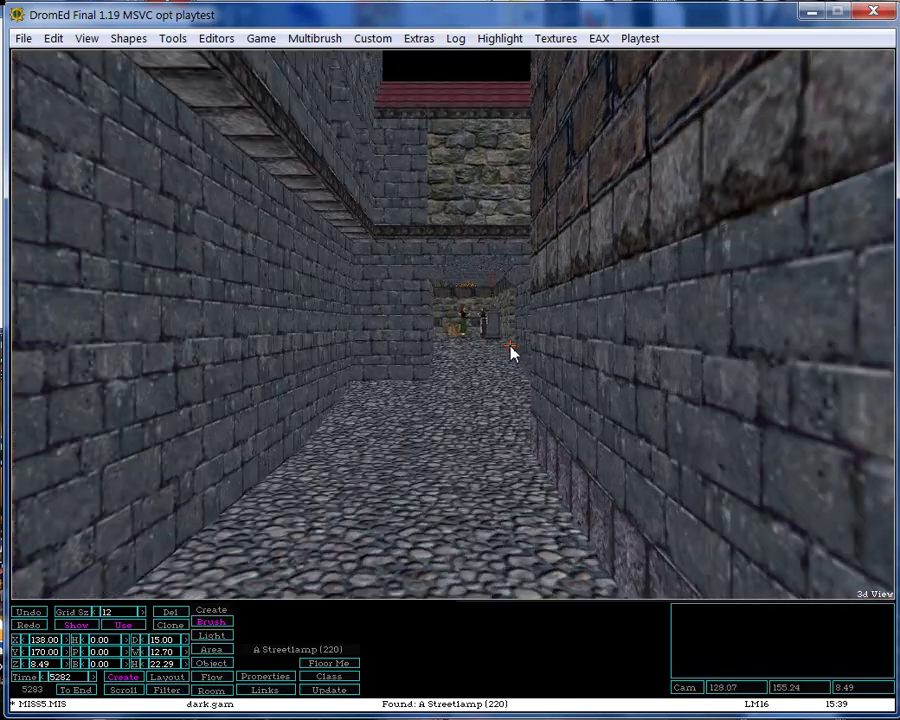
key(w)
key(w)
key(w)
key(w)
key(w)
key(w)
key(w)
key(w)
key(w)
key(w)
key(w)
key(w)
key(w)
key(w)
key(w)
key(w)
key(w)
key(w)
key(w)
key(w)
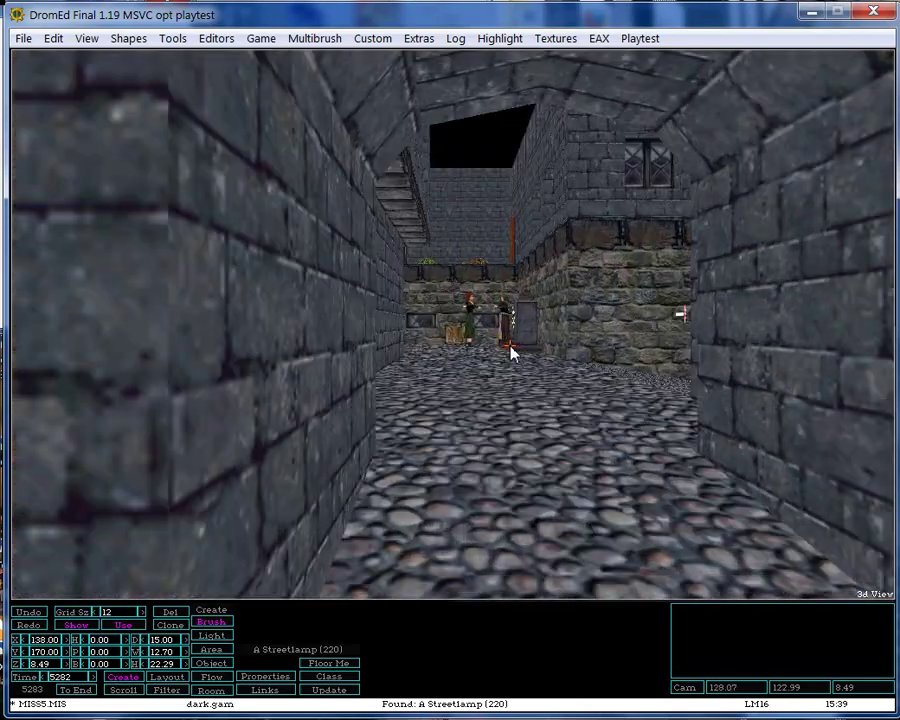
key(w)
key(w)
key(w)
key(w)
key(w)
key(w)
key(w)
key(w)
key(w)
key(w)
key(w)
key(w)
key(w)
key(w)
key(w)
key(a)
key(a)
key(a)
key(a)
key(a)
key(a)
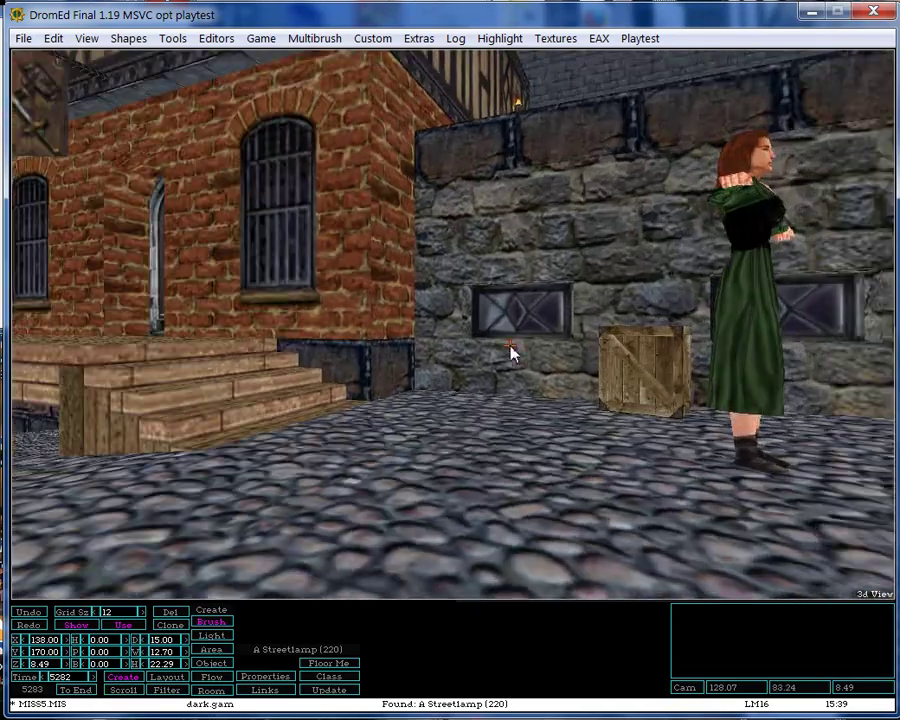
Turn the camera away from the woman in green to look past the grey stone wall towards the distant guard
key(a)
key(a)
key(a)
key(a)
key(a)
key(a)
key(a)
key(a)
key(a)
key(a)
key(a)
key(a)
key(a)
key(a)
key(a)
key(a)
key(a)
key(a)
key(a)
key(a)
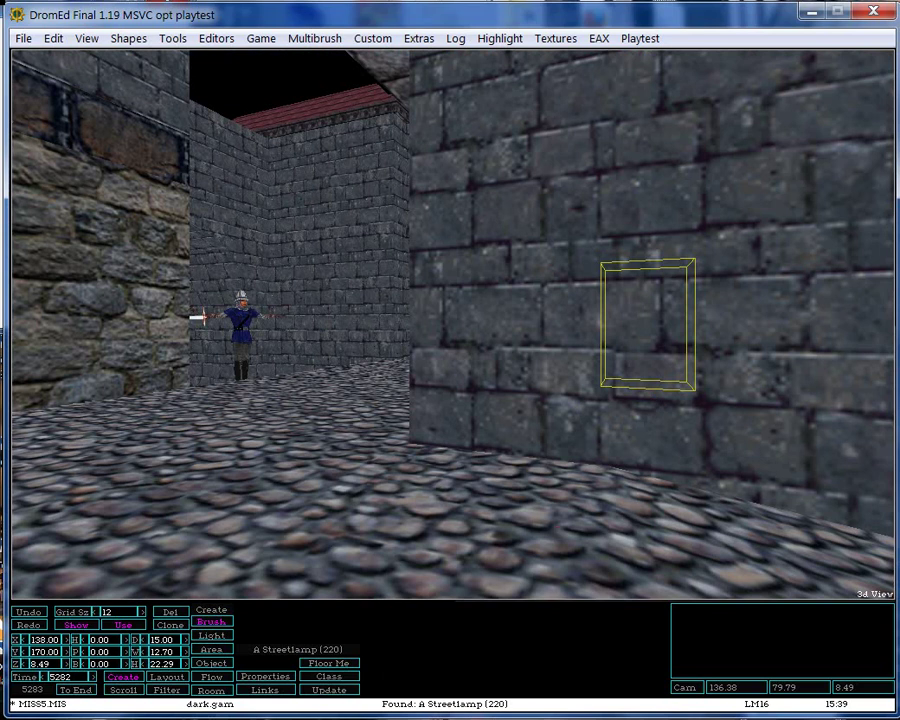
Restore the four-viewport layout and select the Transformer03 object in the top view
right_click(261, 274)
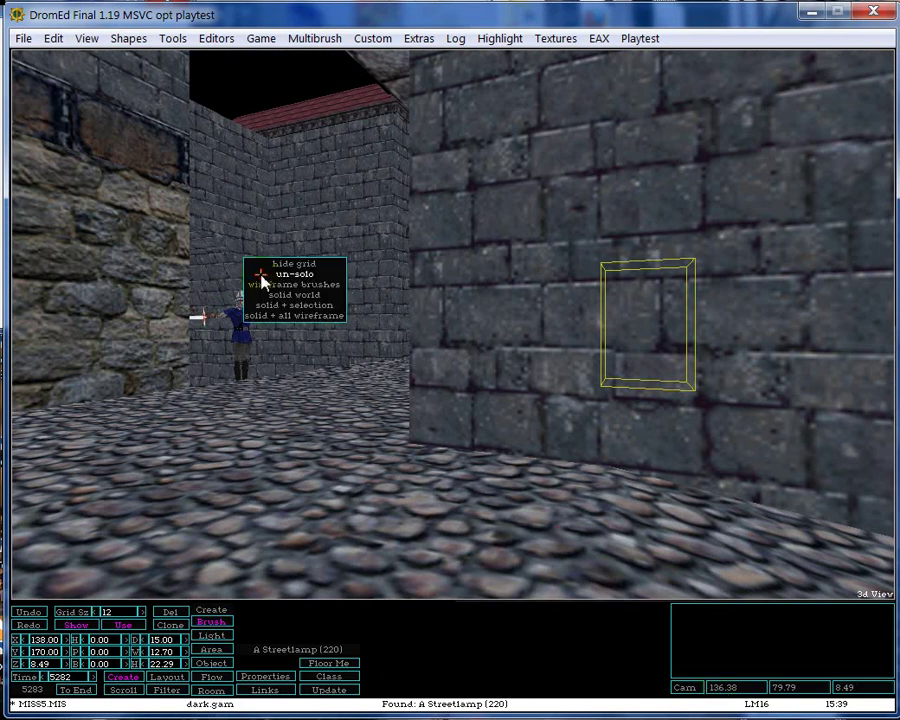
click(261, 274)
click(683, 106)
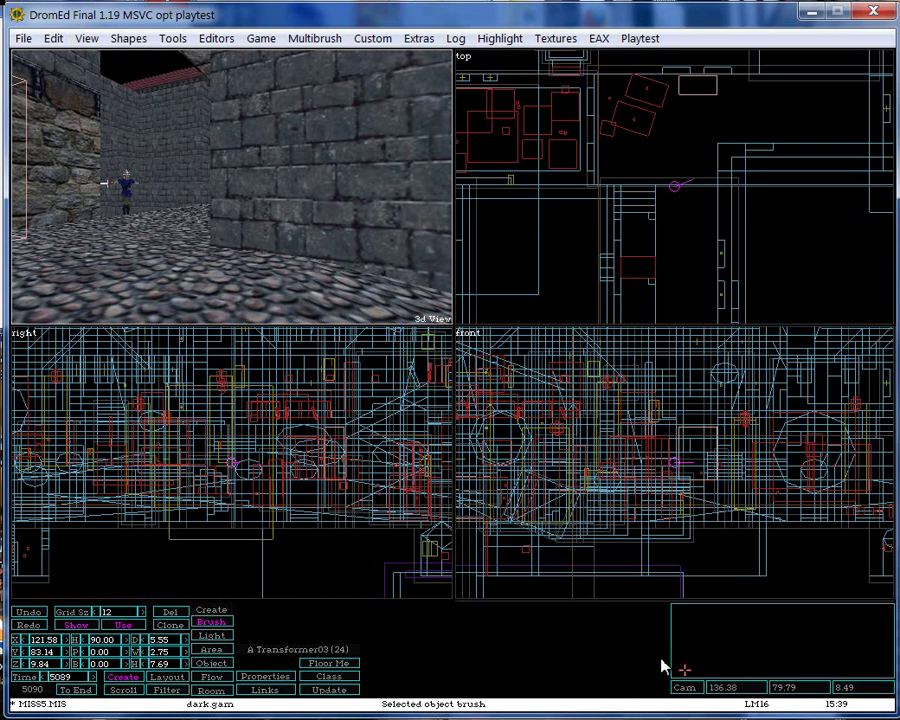
Find object 220 with the find_obj command and jump the camera to it
key(ctrl+f)
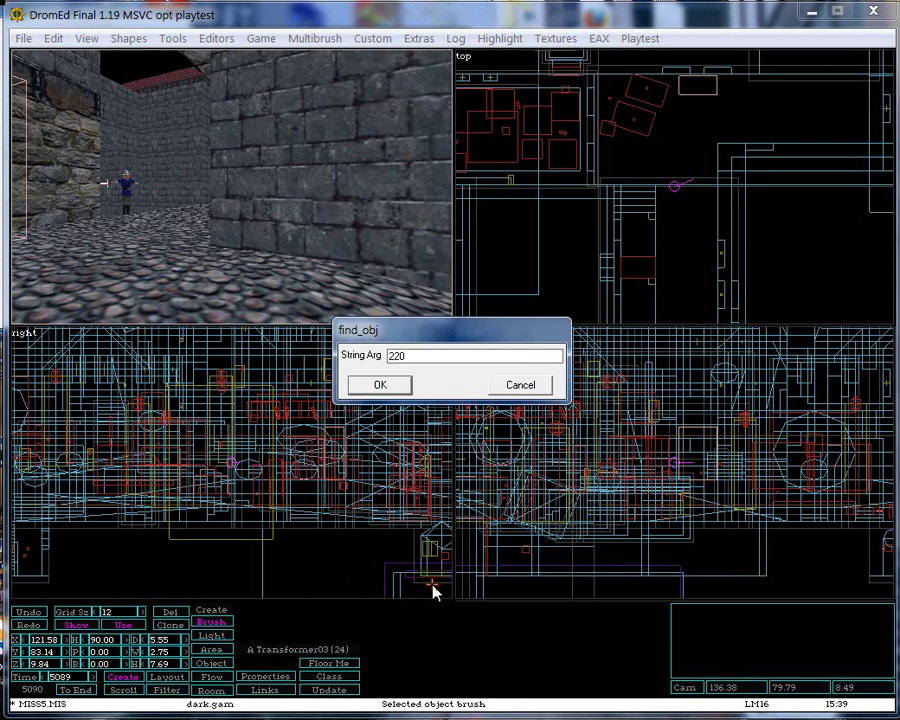
key(Return)
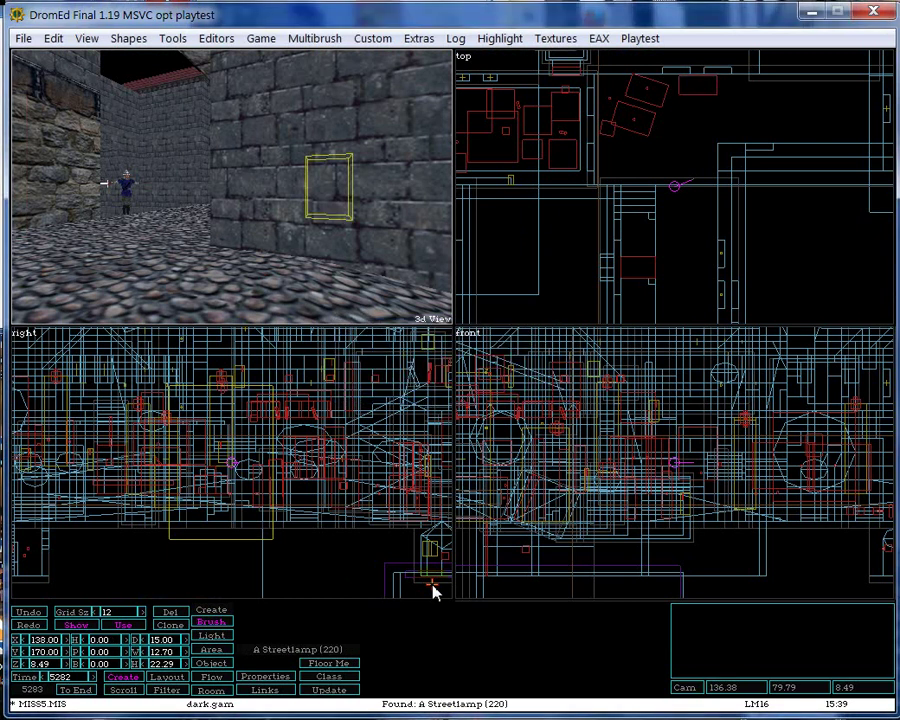
key(shift+t)
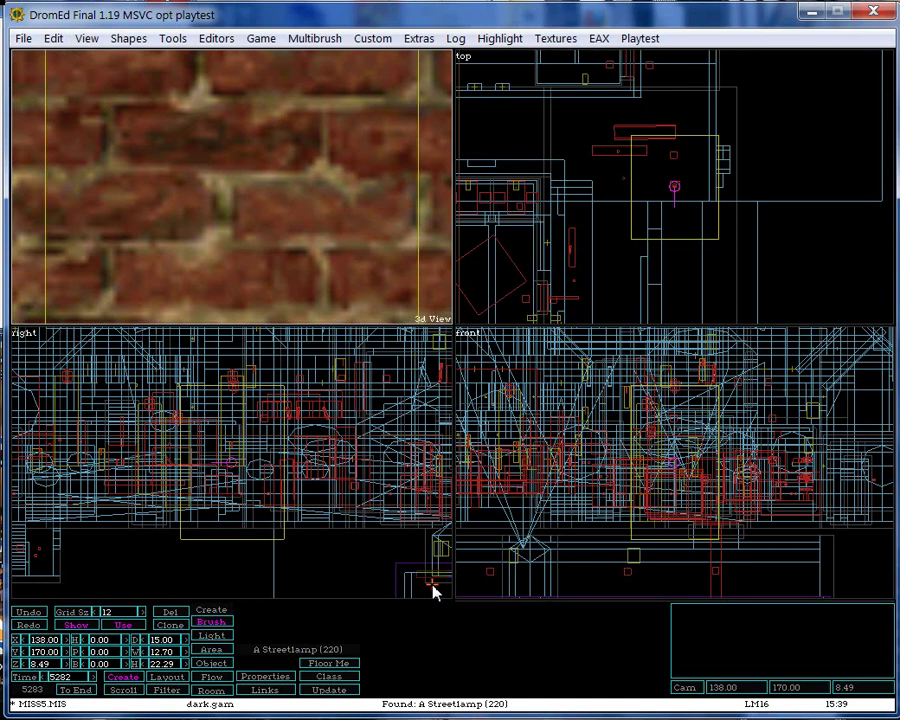
Turn and back the camera away from the streetlamp until its post is in view beside the brick building
key(Right)
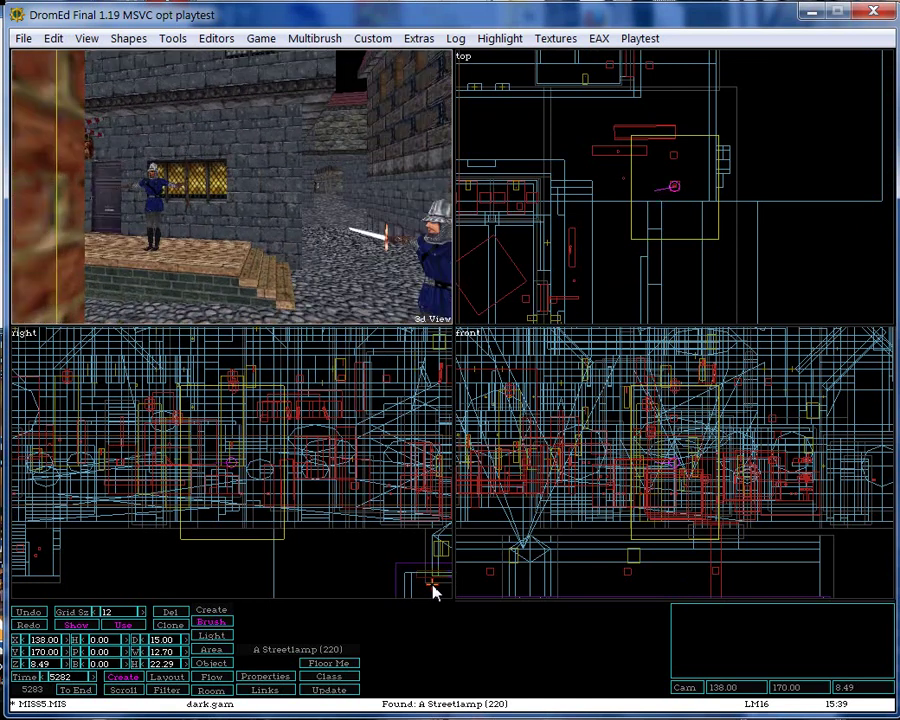
key(w)
key(d)
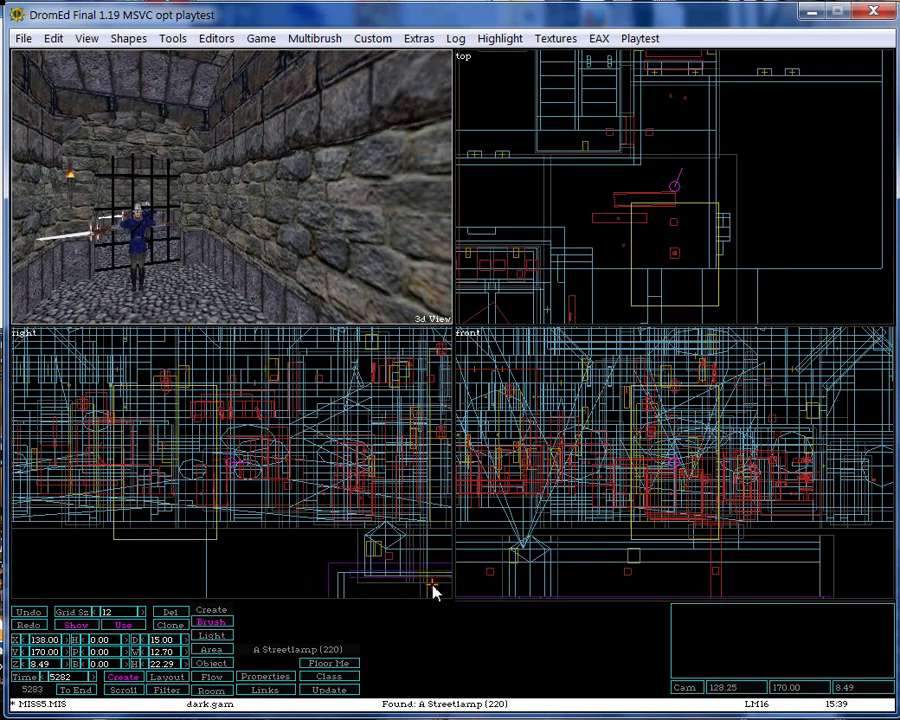
key(d)
key(x)
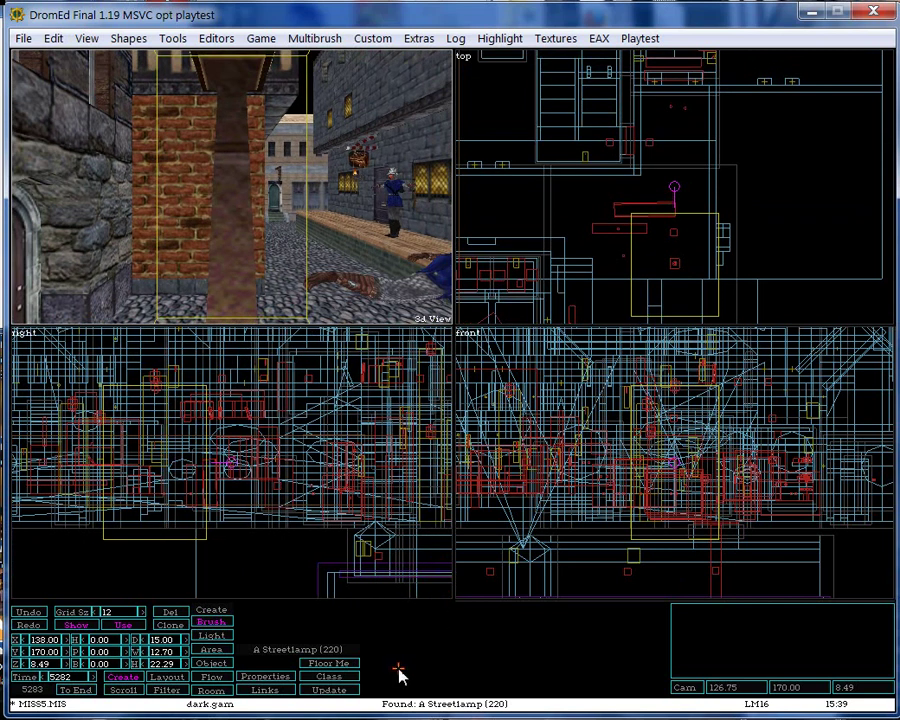
Examine the streetlamp's links list, widening the Flavor column to read the full link names
click(264, 691)
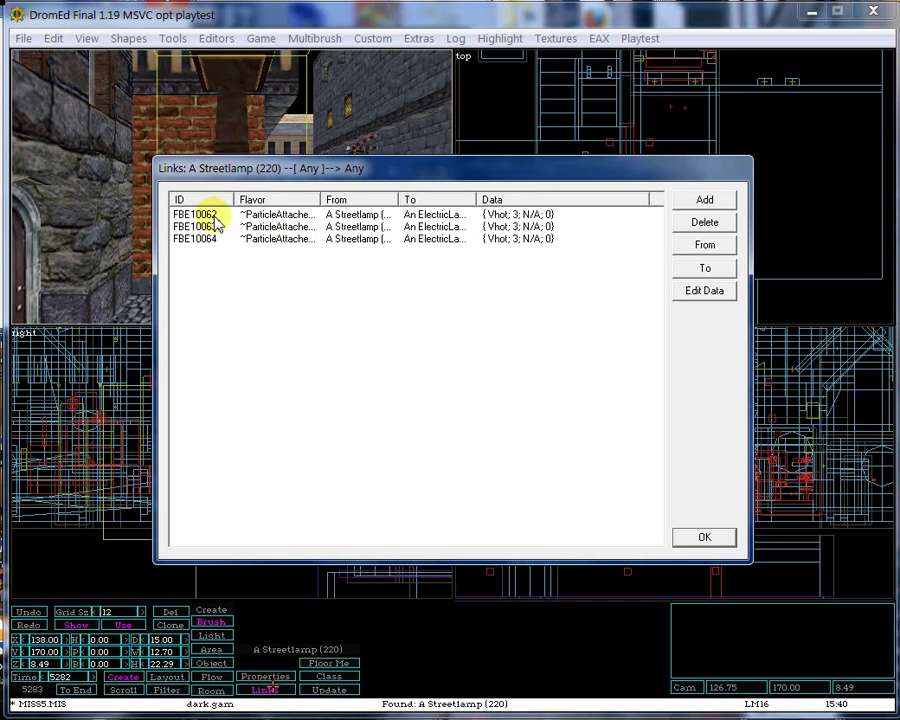
drag(321, 199, 403, 199)
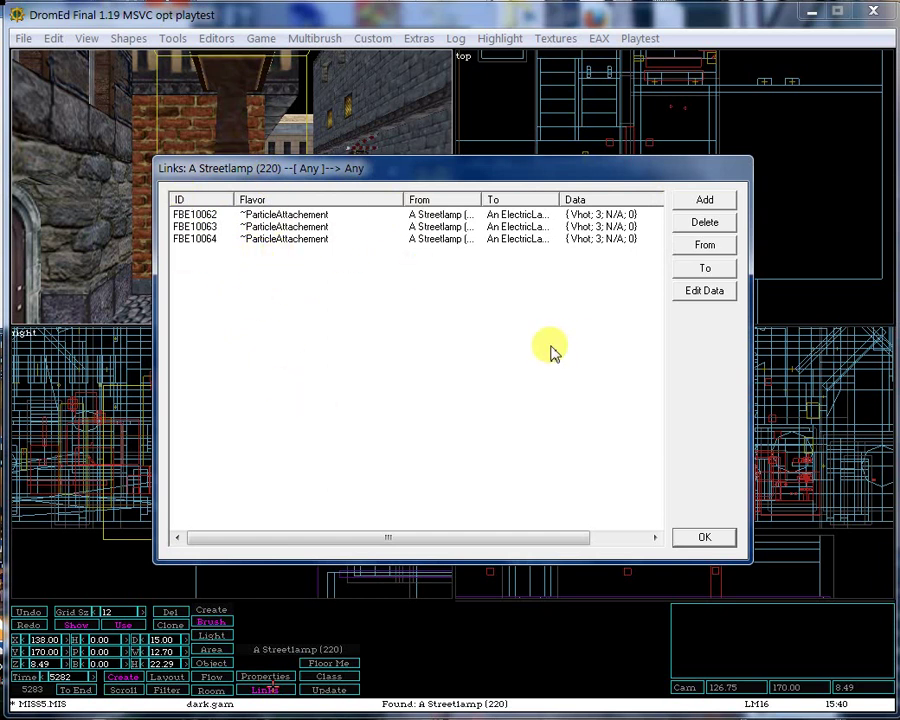
click(705, 538)
Start a new link on the streetlamp and set its flavor to ControlDevice
click(263, 690)
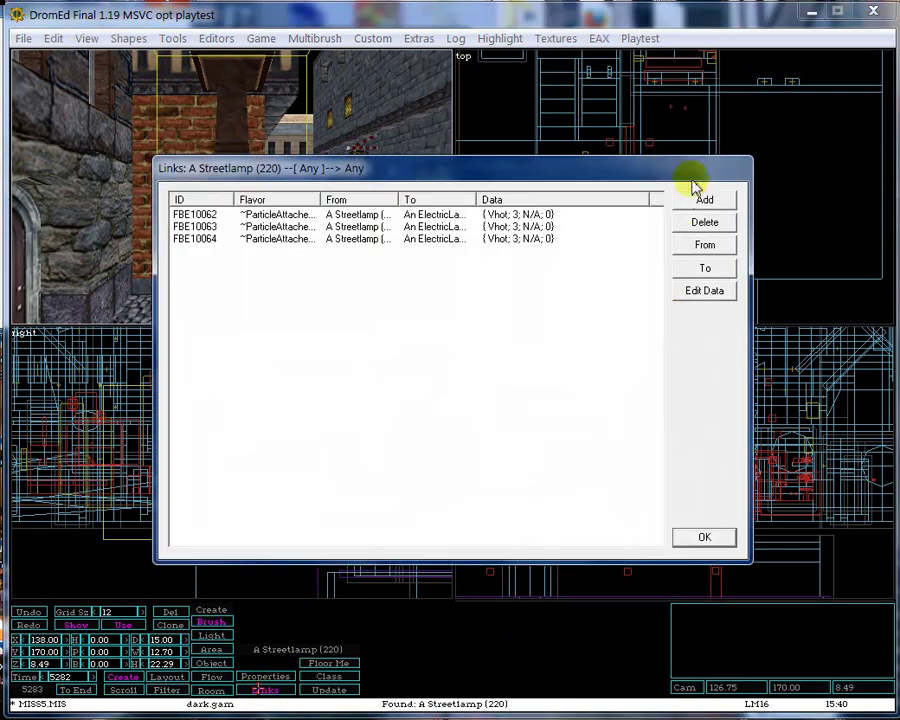
click(692, 200)
click(482, 335)
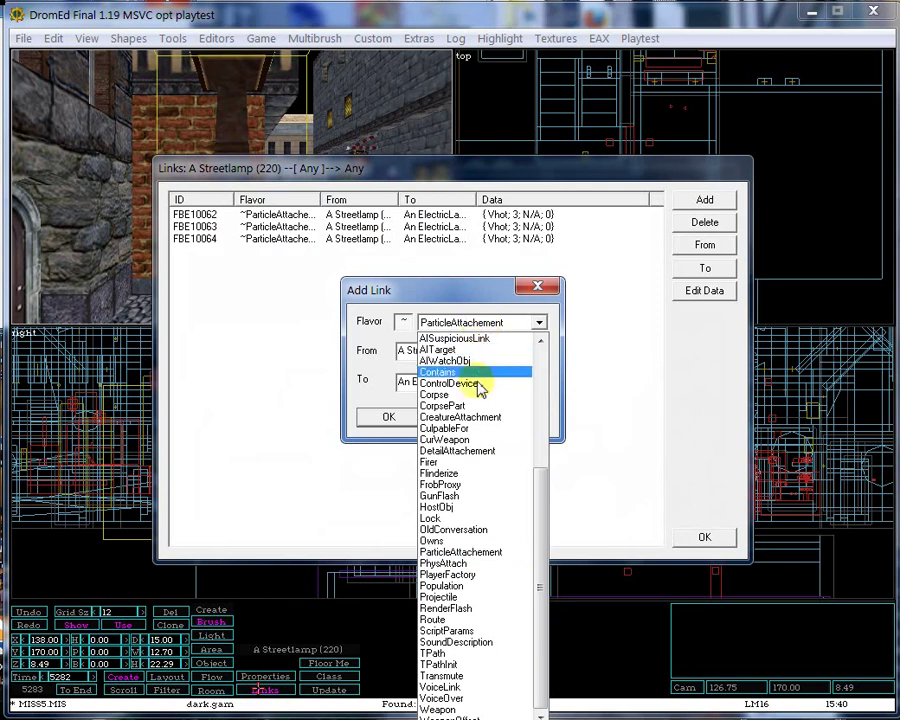
click(475, 385)
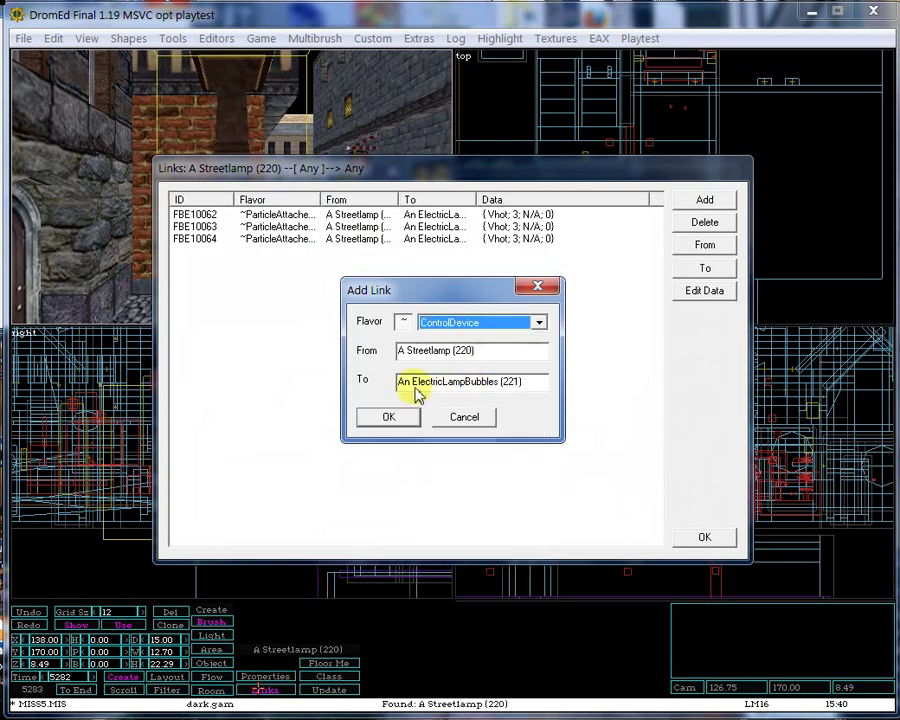
click(405, 325)
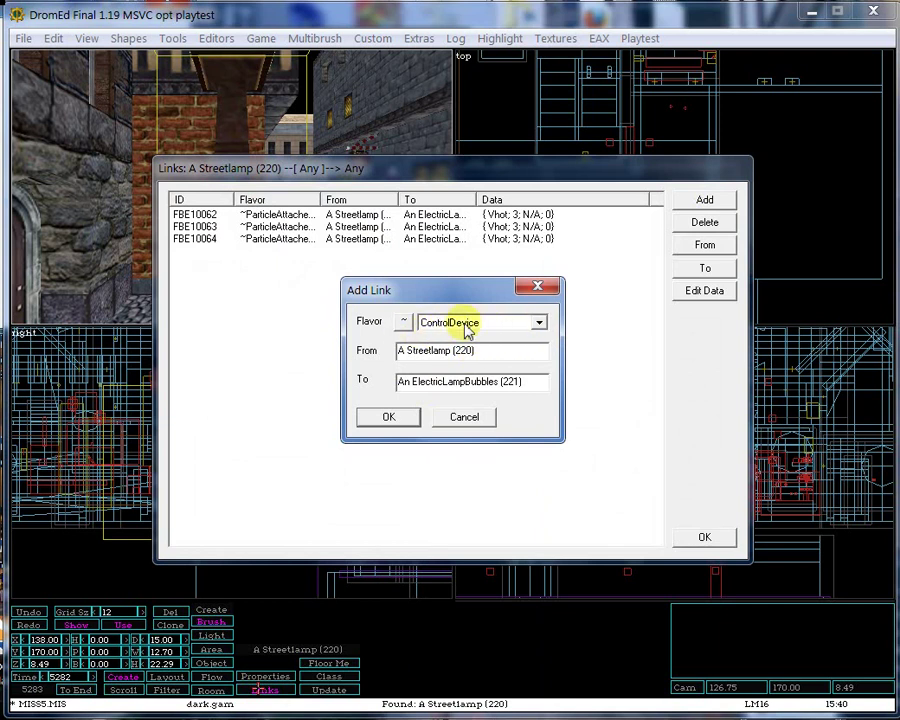
Fill in the draft link's source as A Button(230) and its target as Door (232), and discard the link
drag(500, 352, 360, 348)
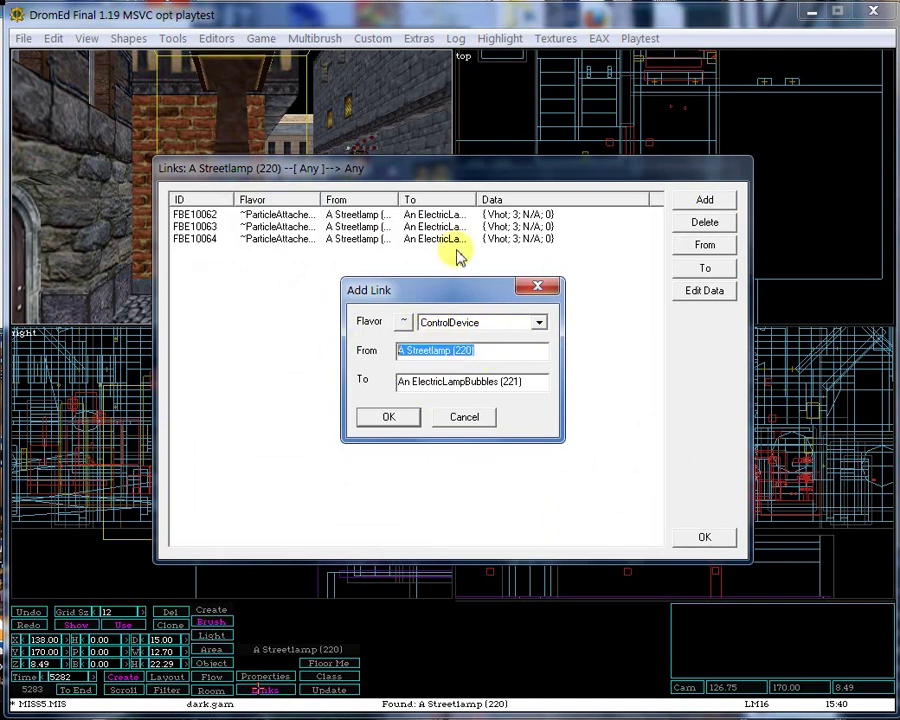
text(A Button(230)
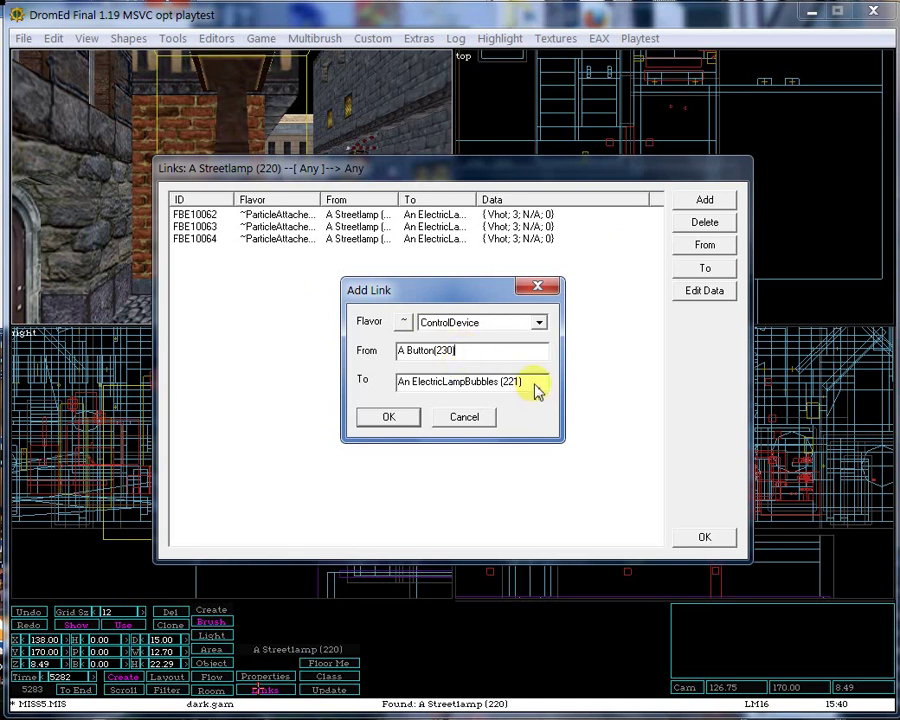
key(Tab)
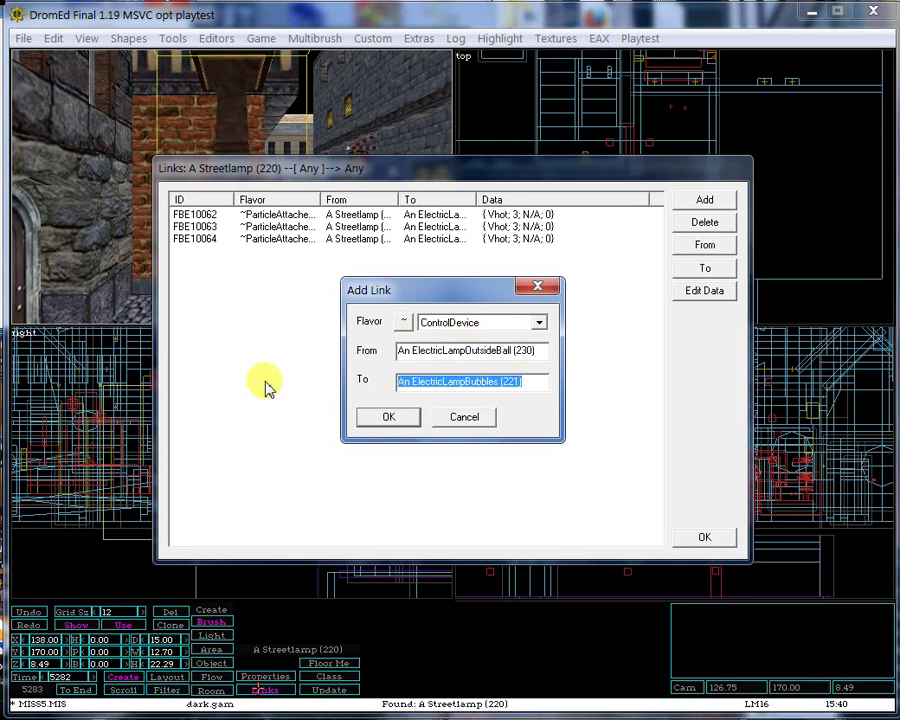
text(Door (232)
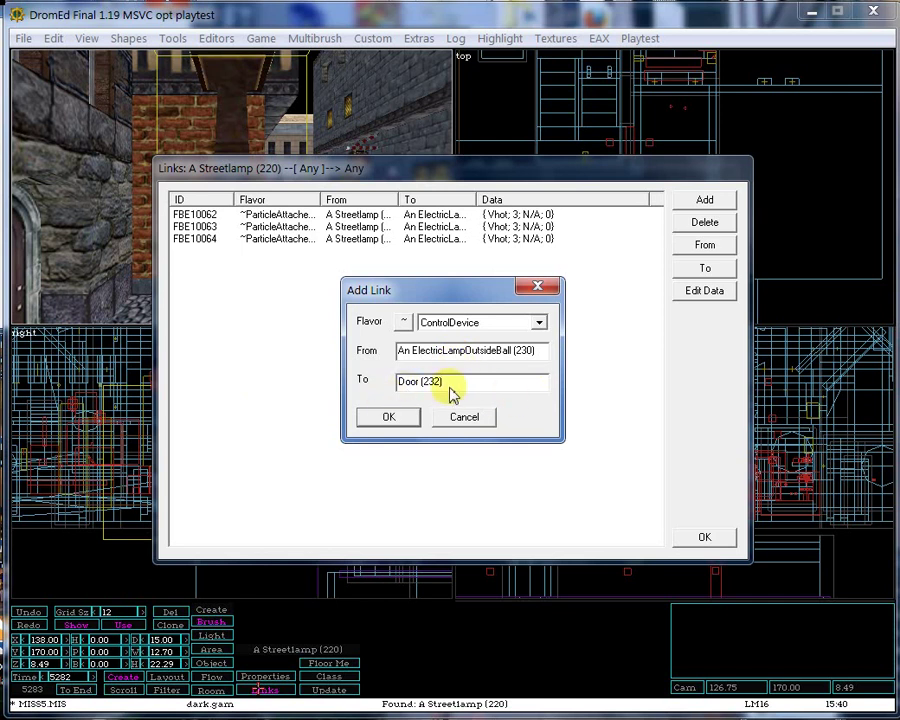
click(403, 328)
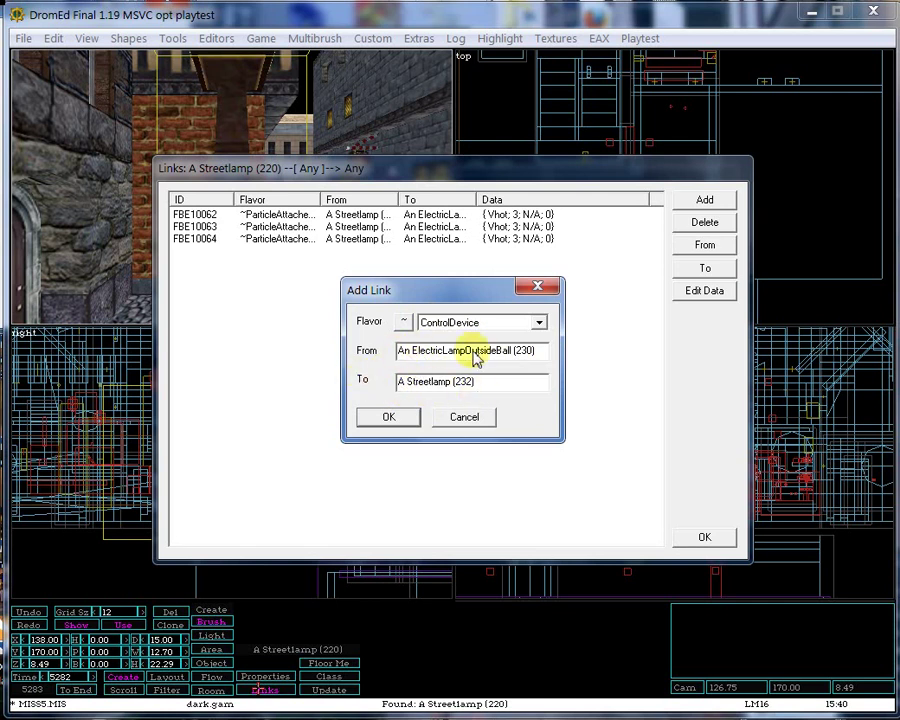
click(461, 416)
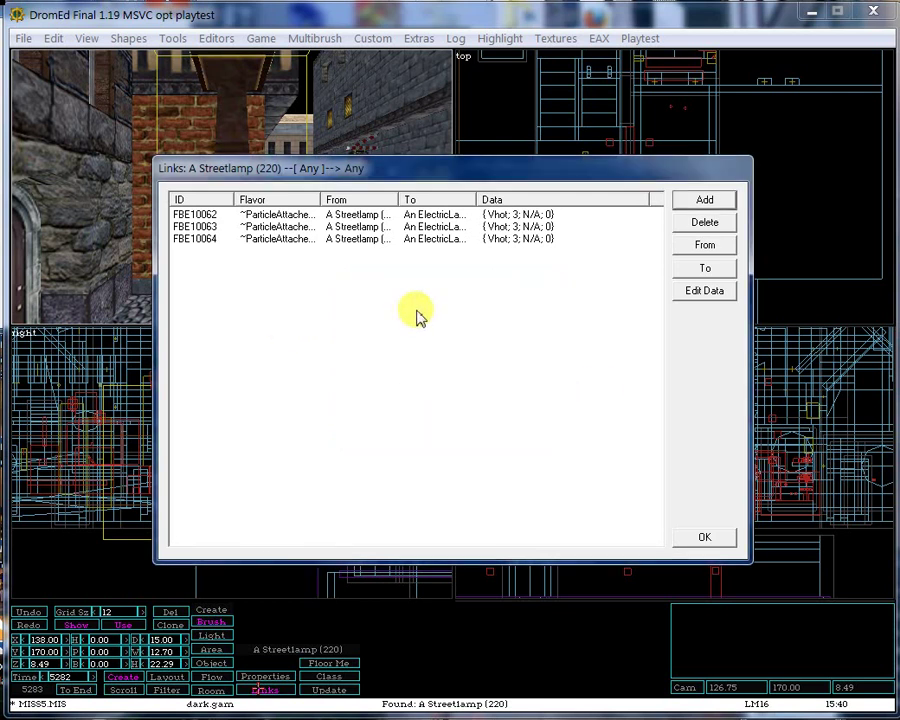
Try the AIPatrol flavor for a new streetlamp link, discard it and close the links list
click(686, 201)
click(487, 326)
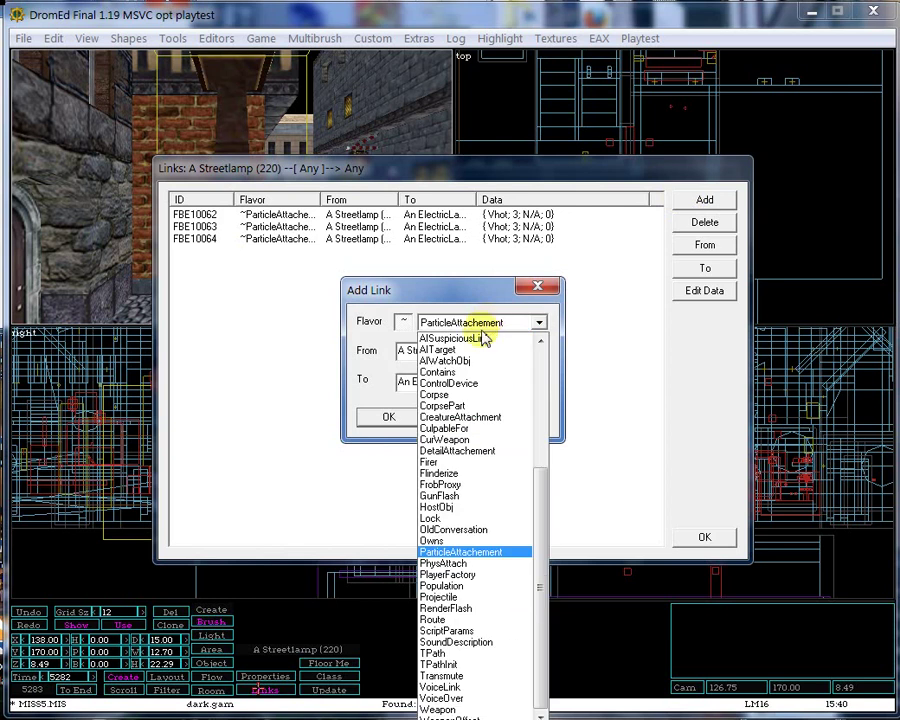
scroll(428, 416, up, 3)
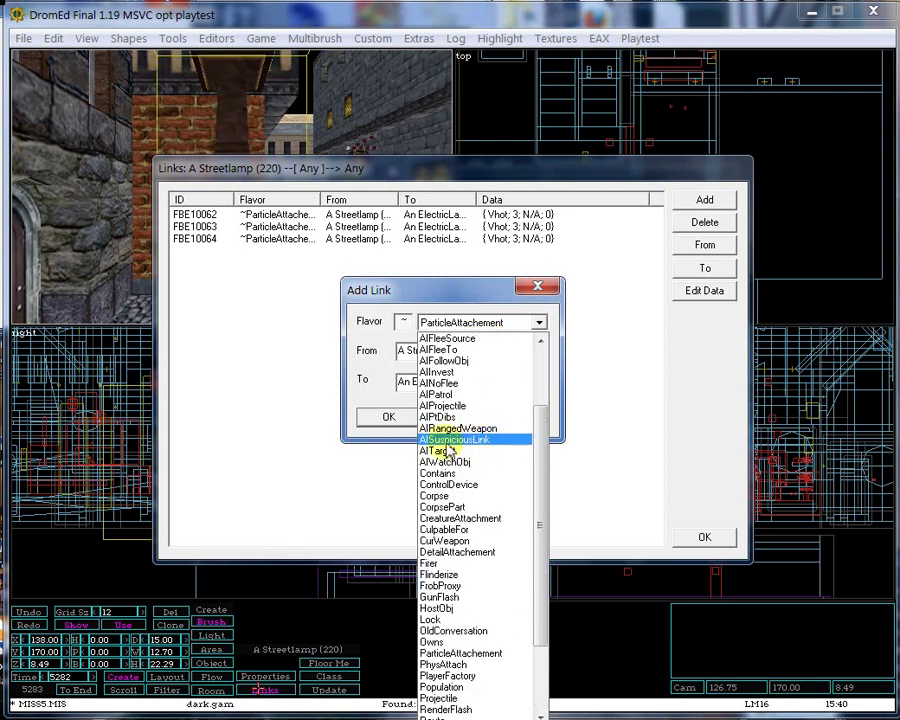
click(437, 394)
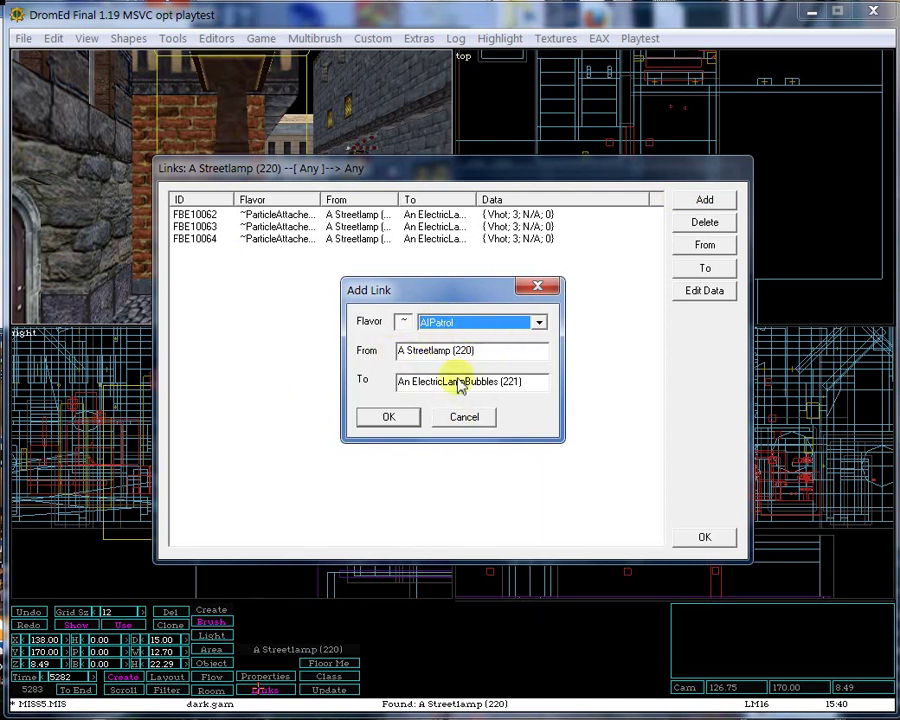
click(466, 419)
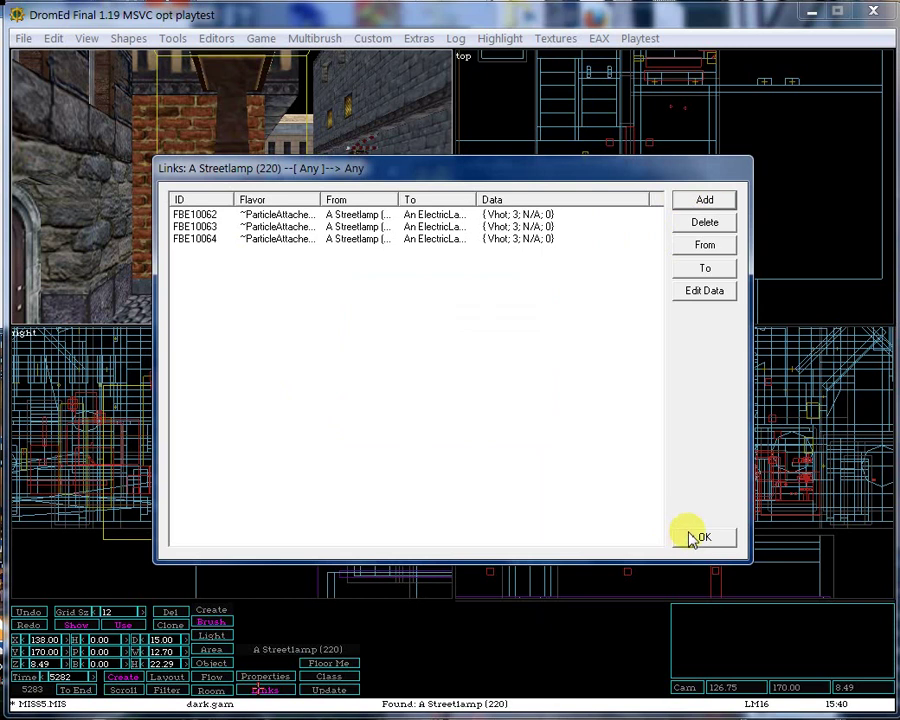
click(697, 538)
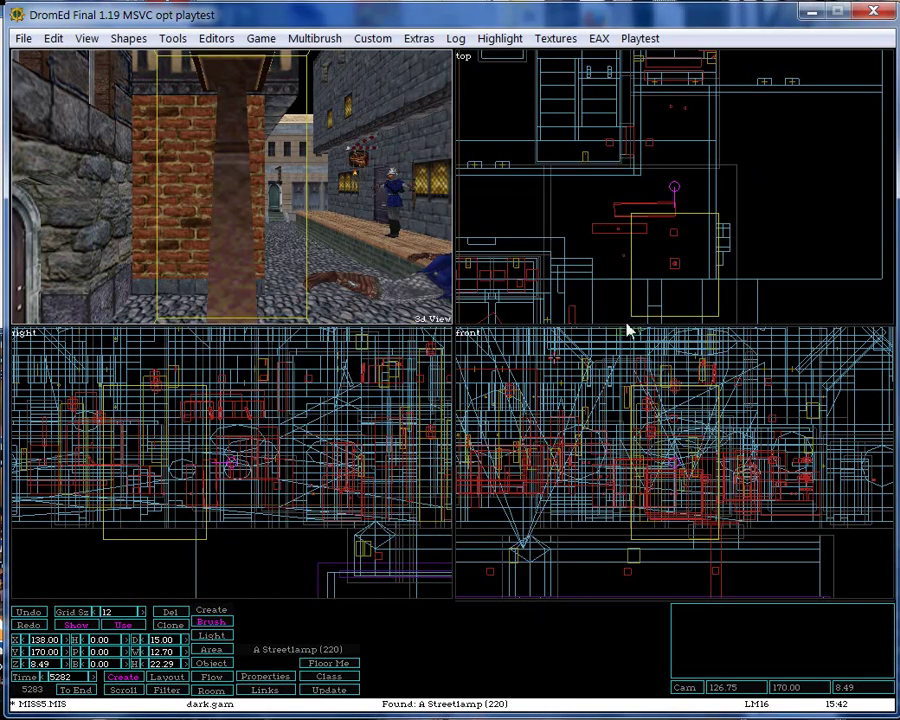
Select the SheriffsGuard beside the streetlamp in the top view, and bring him fully into the 3D view
click(588, 239)
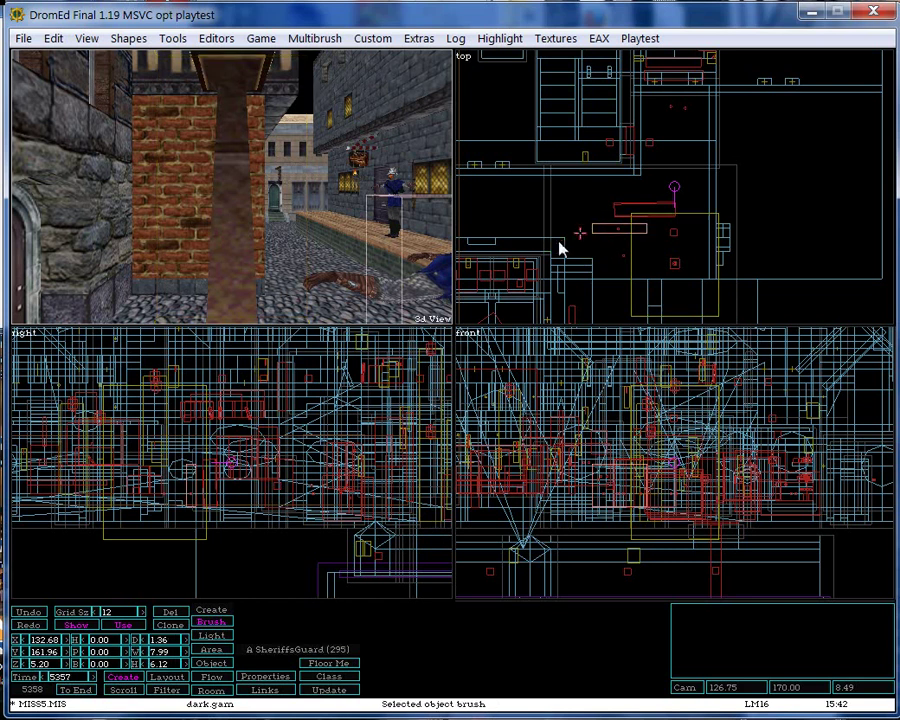
key(d)
key(d)
key(d)
key(d)
key(d)
key(a)
key(a)
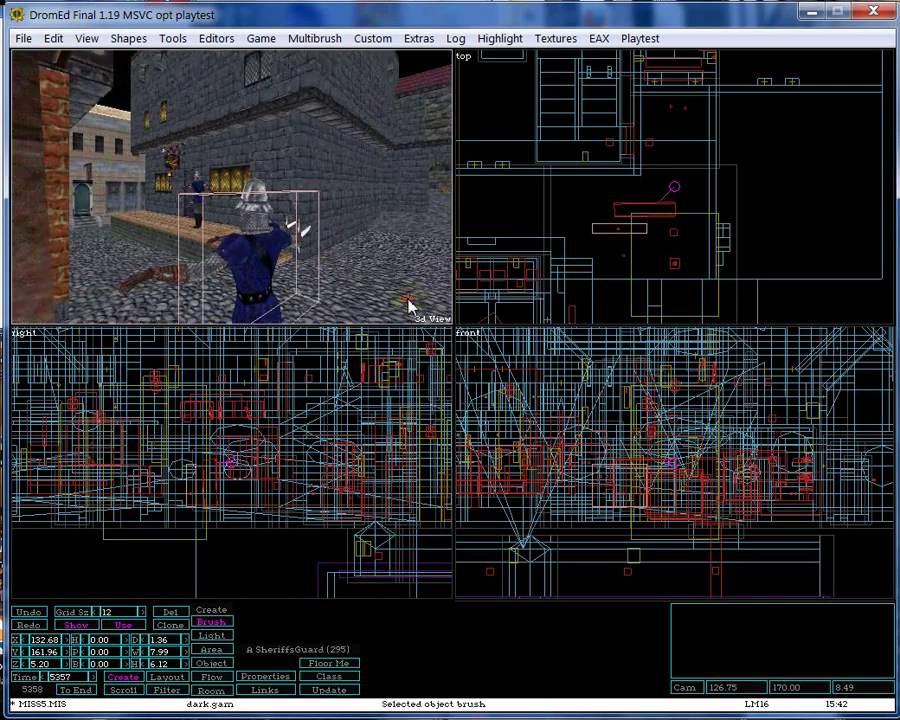
key(x)
key(x)
key(x)
key(x)
key(x)
key(x)
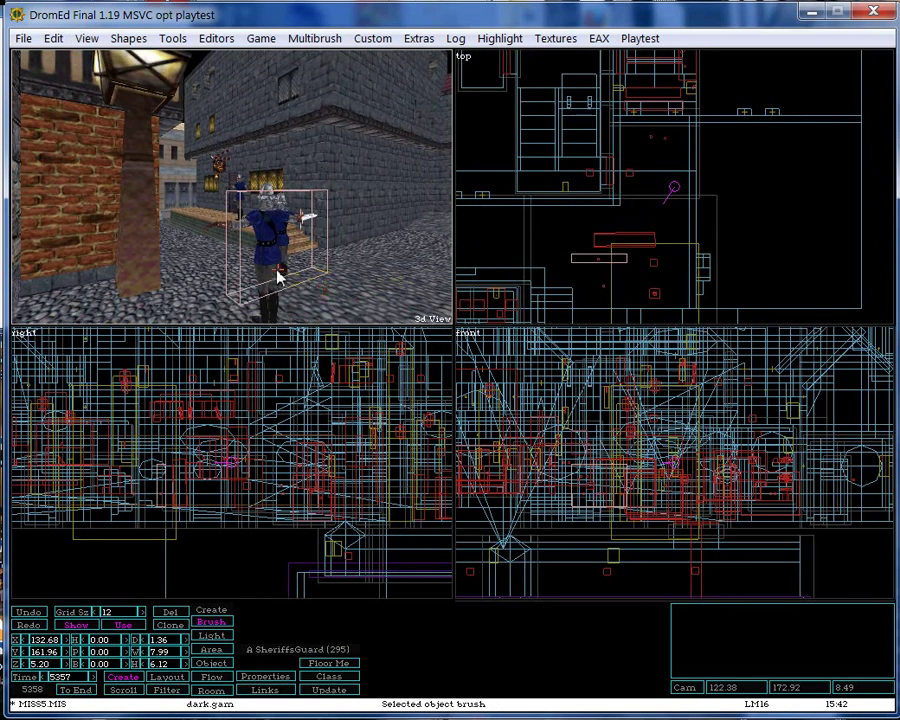
Examine the selected guard's class in the Object Hierarchy, including the Cops parent and the SheriffsGuard2 archetype
click(335, 678)
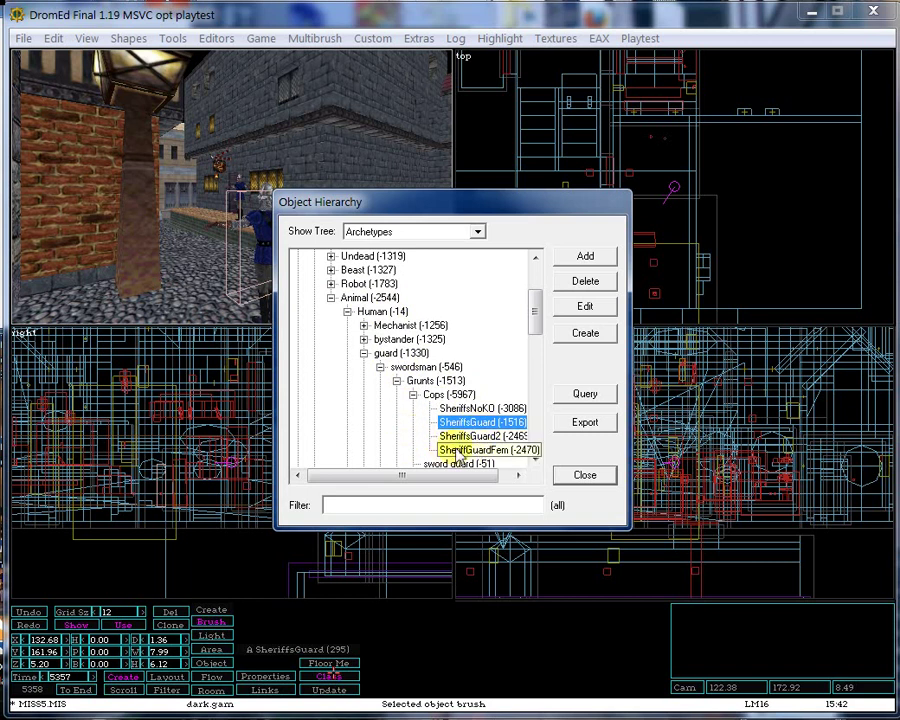
click(463, 396)
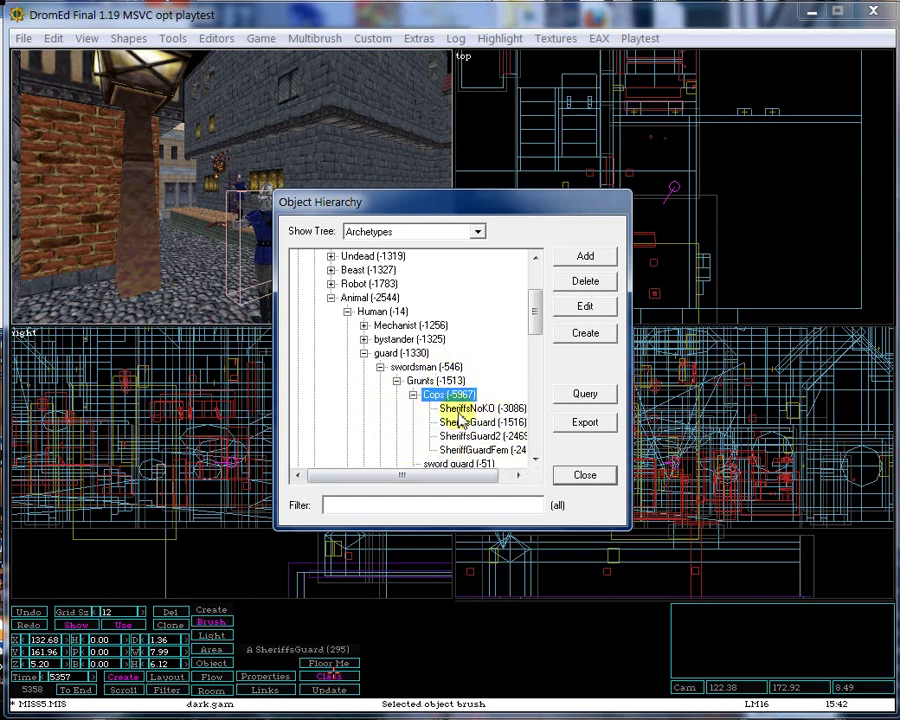
click(472, 438)
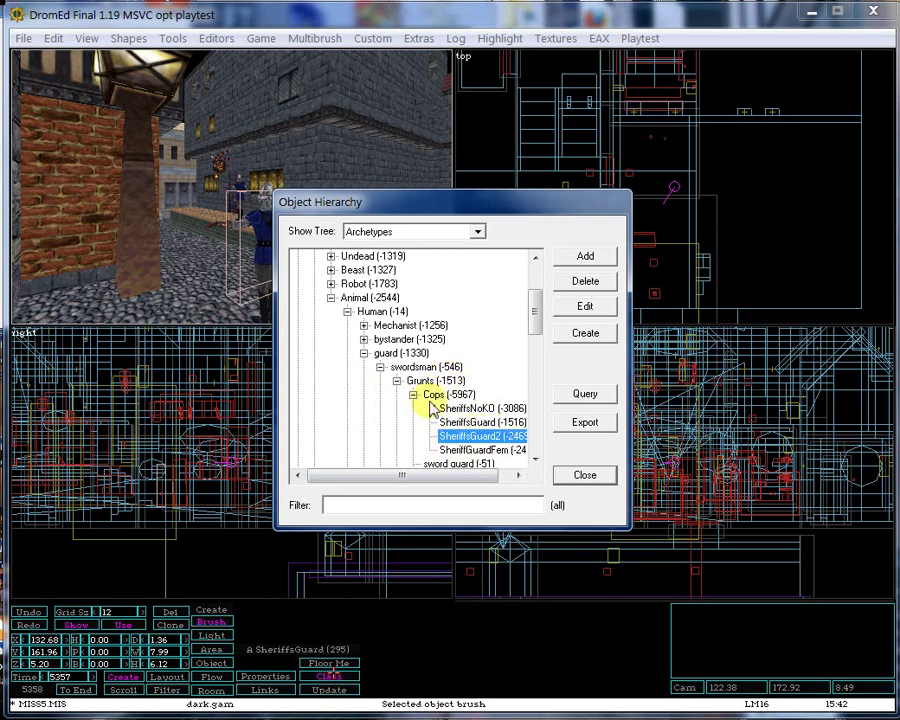
click(585, 478)
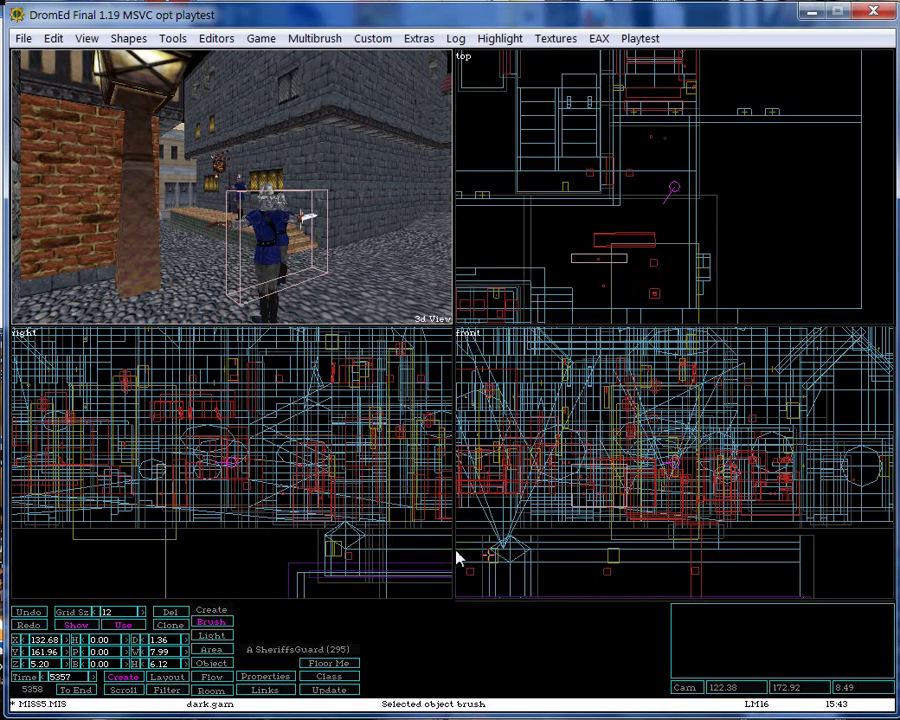
Look up the cops archetype in the Object Hierarchy with the find_obj command
key(ctrl+f)
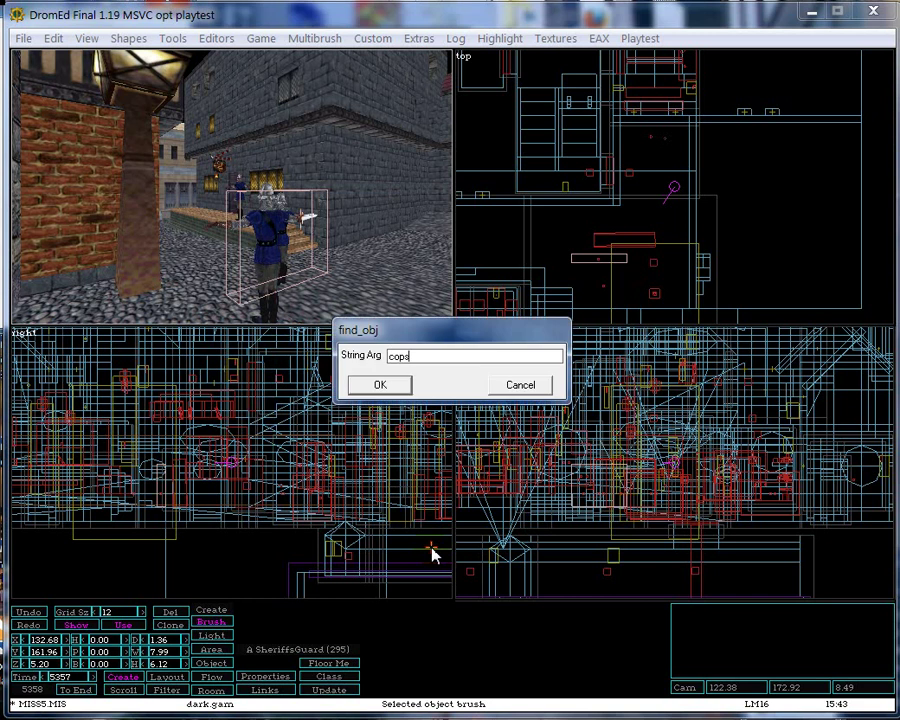
key(Return)
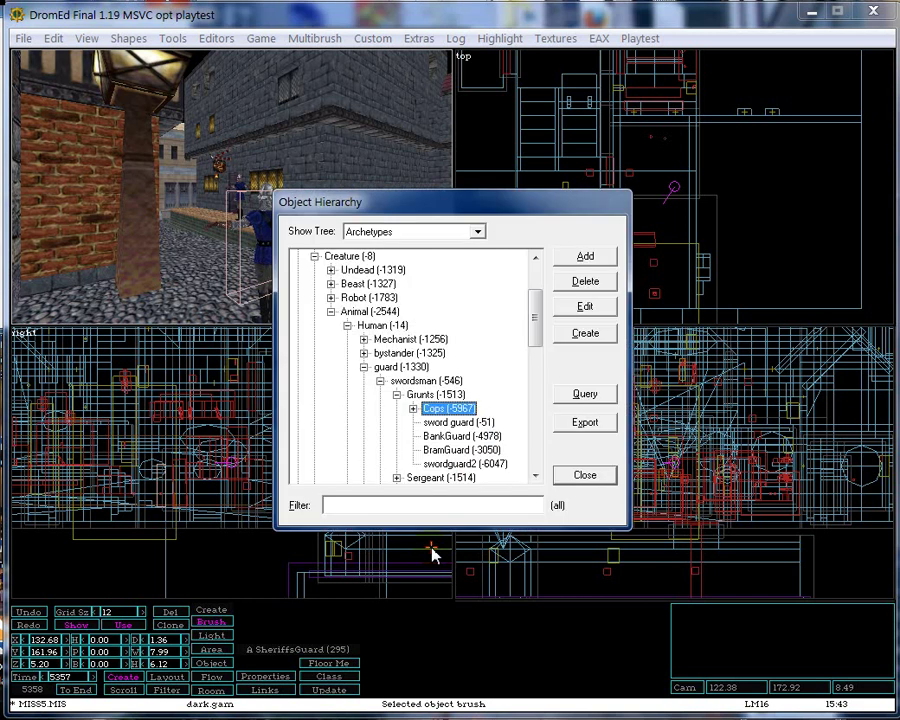
Reopen the Object Hierarchy for the selected guard, examine the branches from Object down to Animal, and close it
click(585, 479)
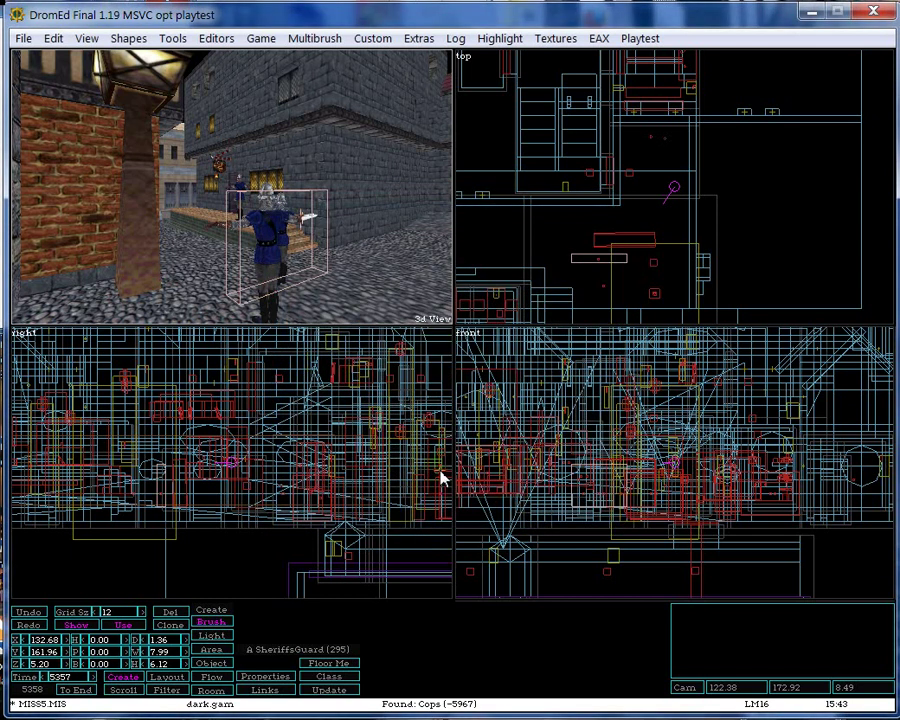
click(216, 40)
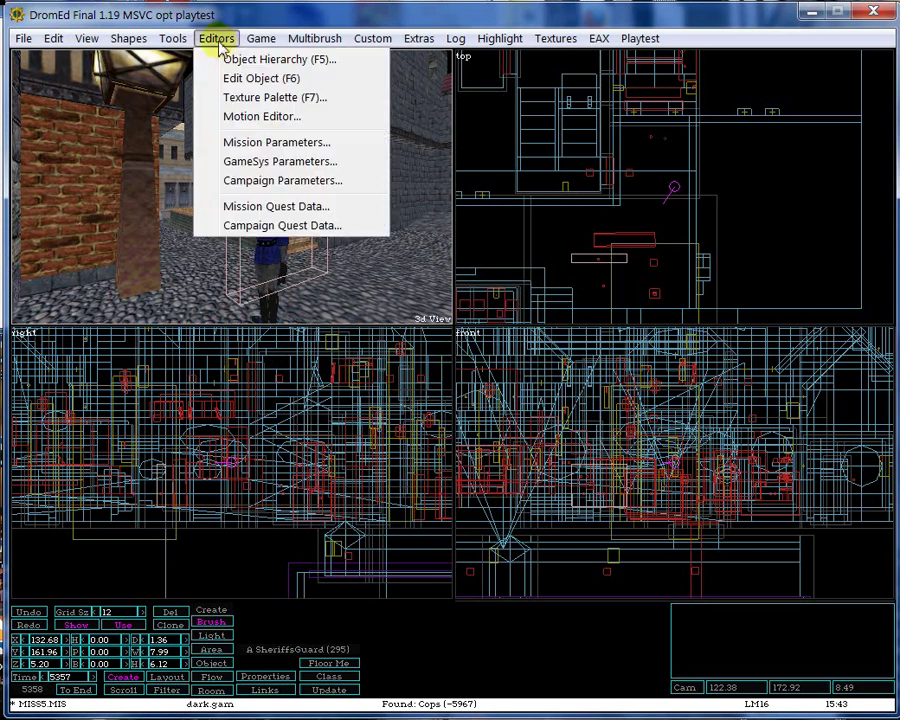
click(252, 60)
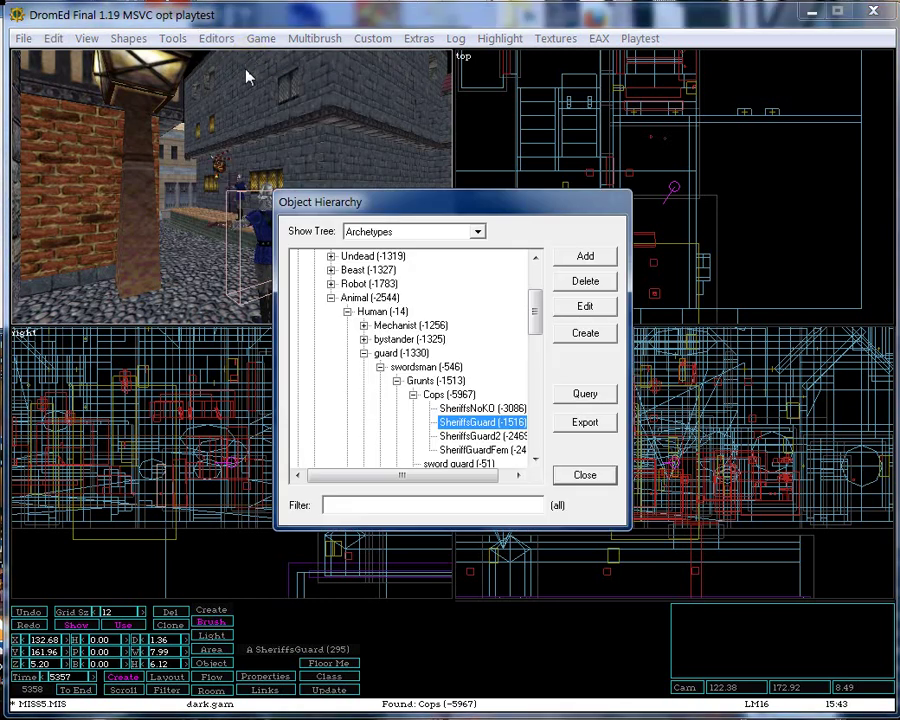
drag(530, 306, 537, 277)
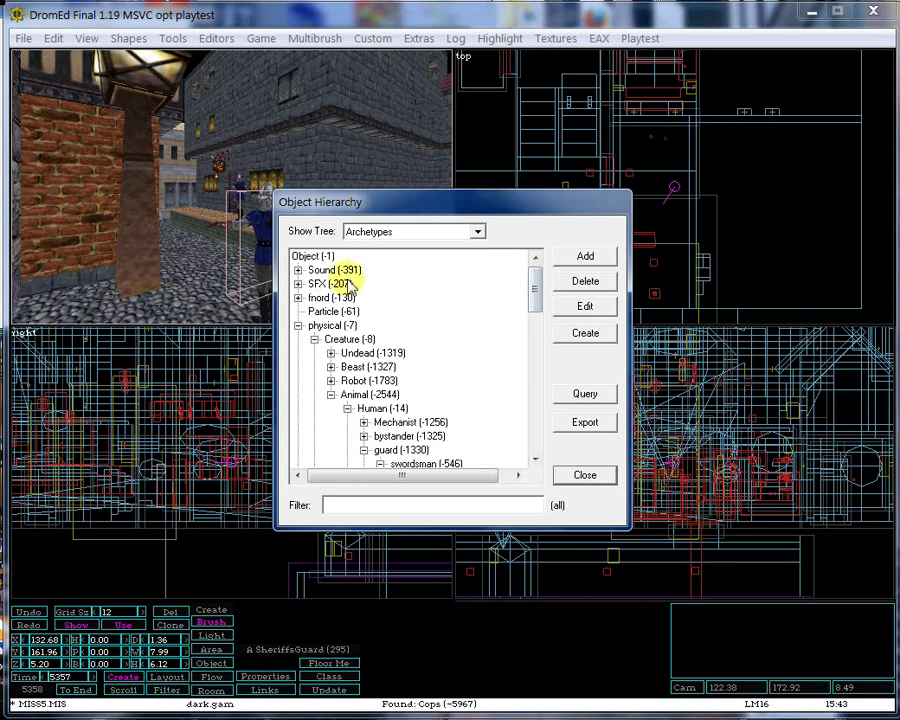
click(362, 394)
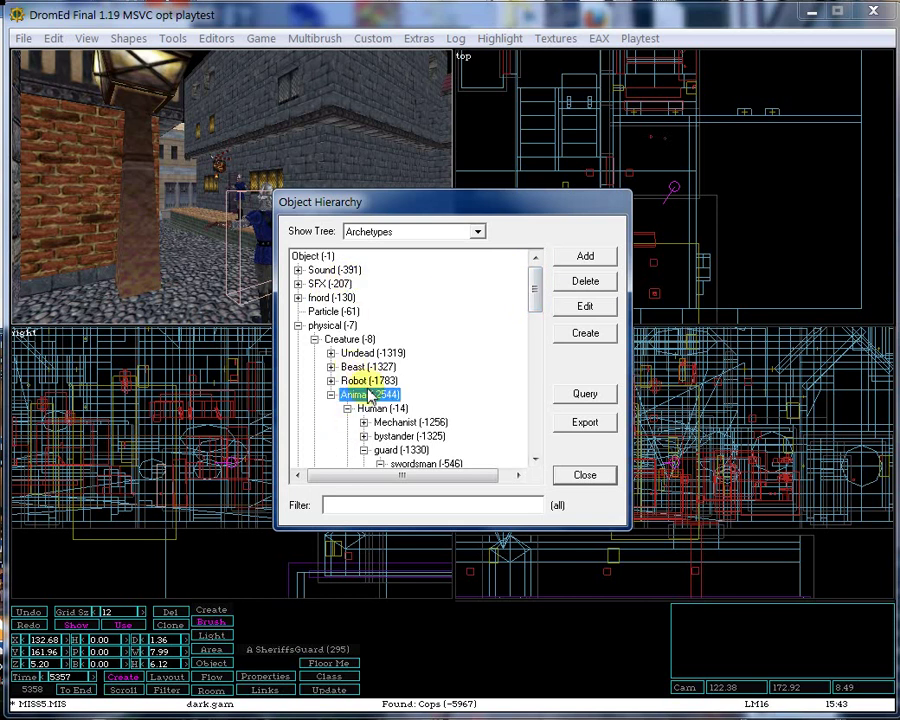
click(584, 475)
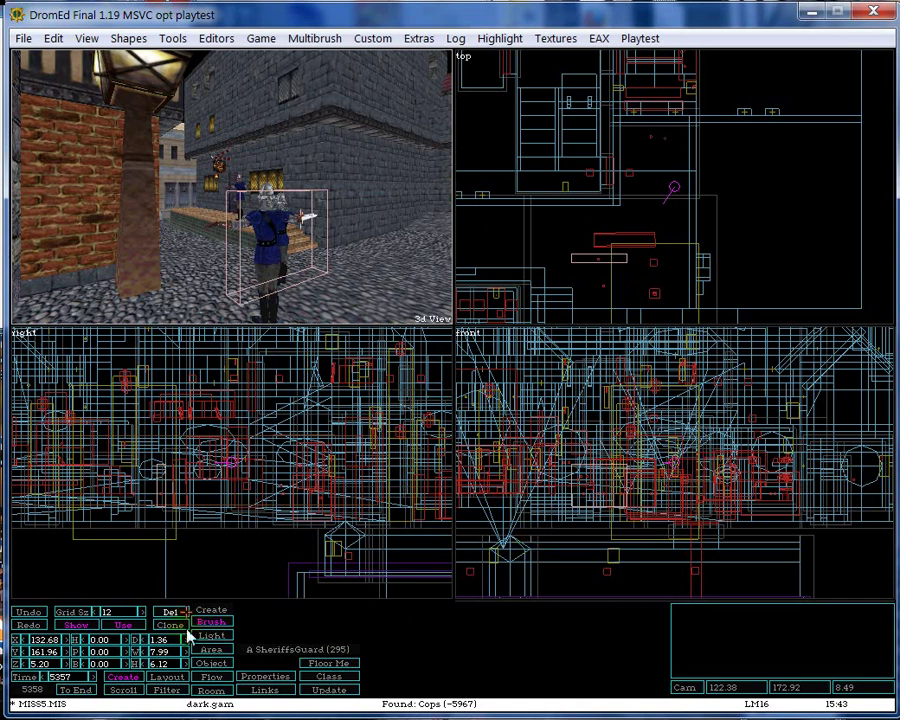
Filter the 2D views by hiding the terrain, light, area, flow and room brushes, leaving only objects
click(167, 692)
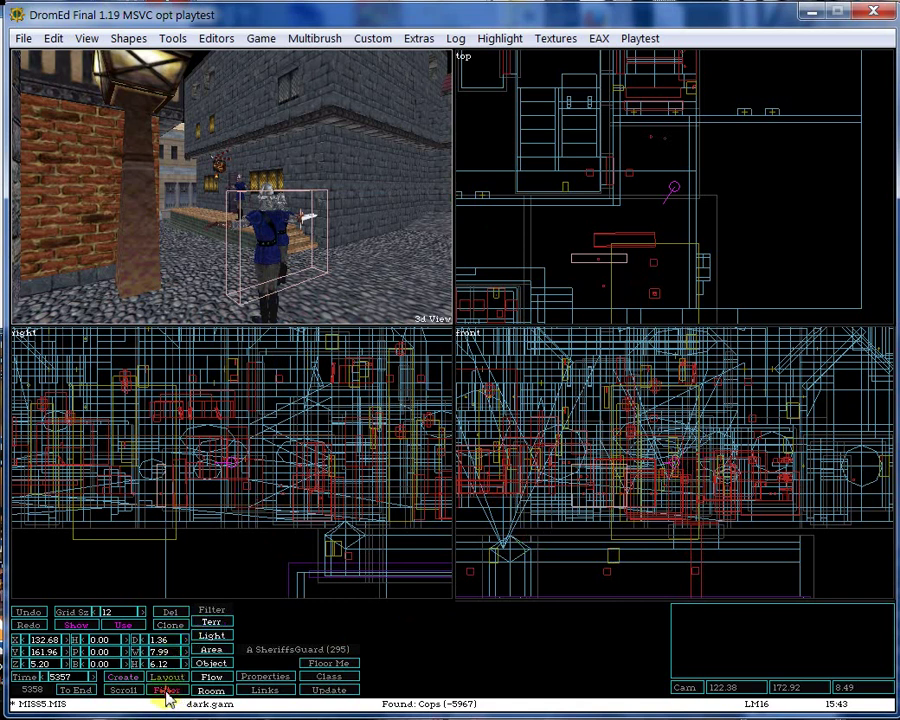
click(210, 623)
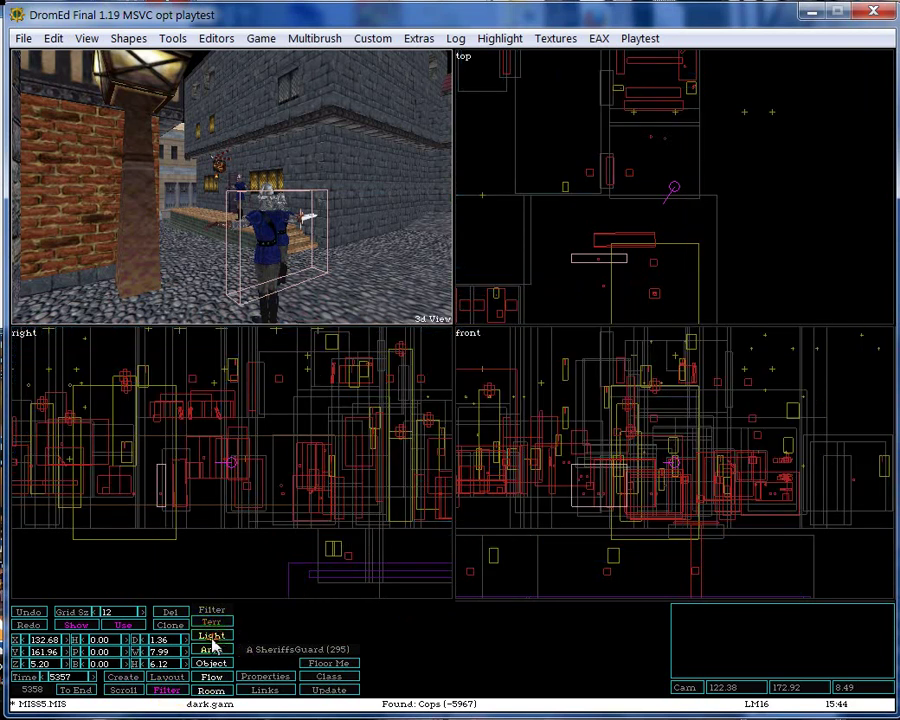
click(212, 637)
click(212, 650)
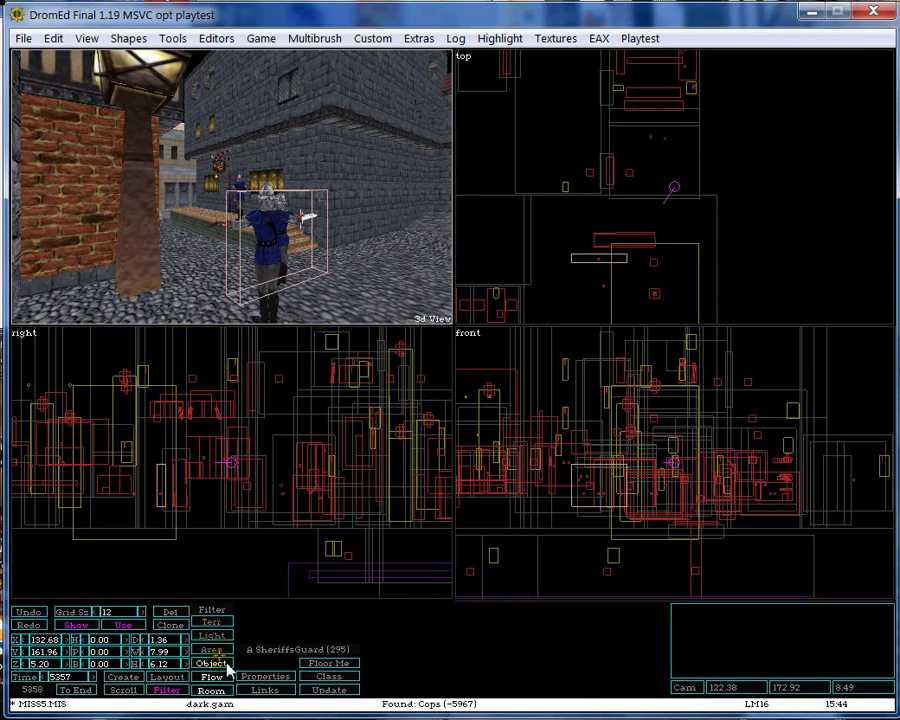
click(212, 677)
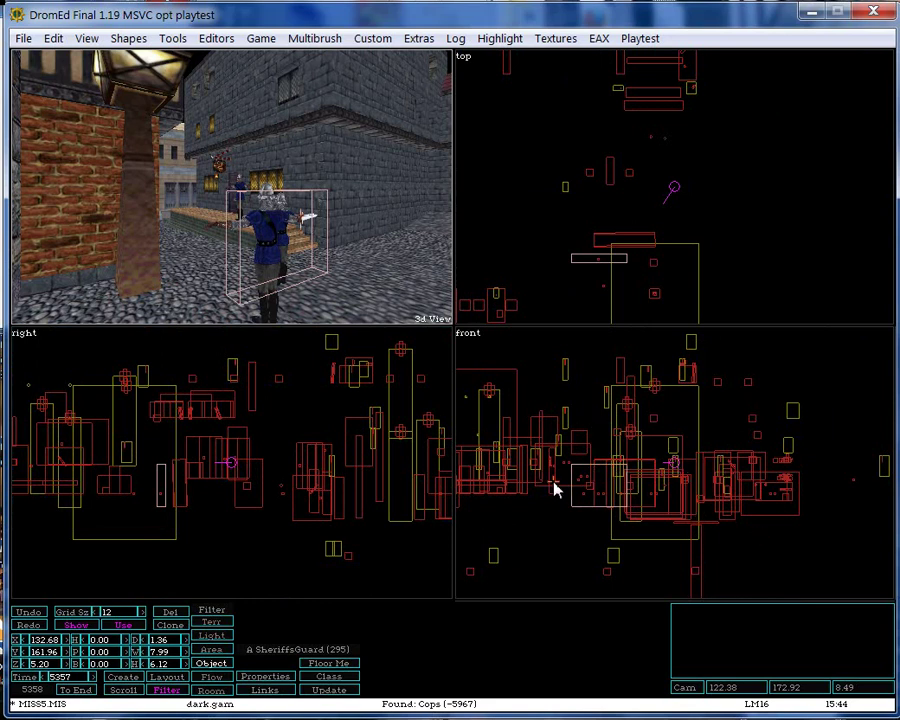
Select the ElectricLampOutsideBall object in the top view after moving the camera closer to the guard
key(d)
key(d)
key(a)
key(a)
key(w)
key(w)
key(w)
key(w)
key(w)
key(w)
key(w)
click(669, 235)
click(682, 264)
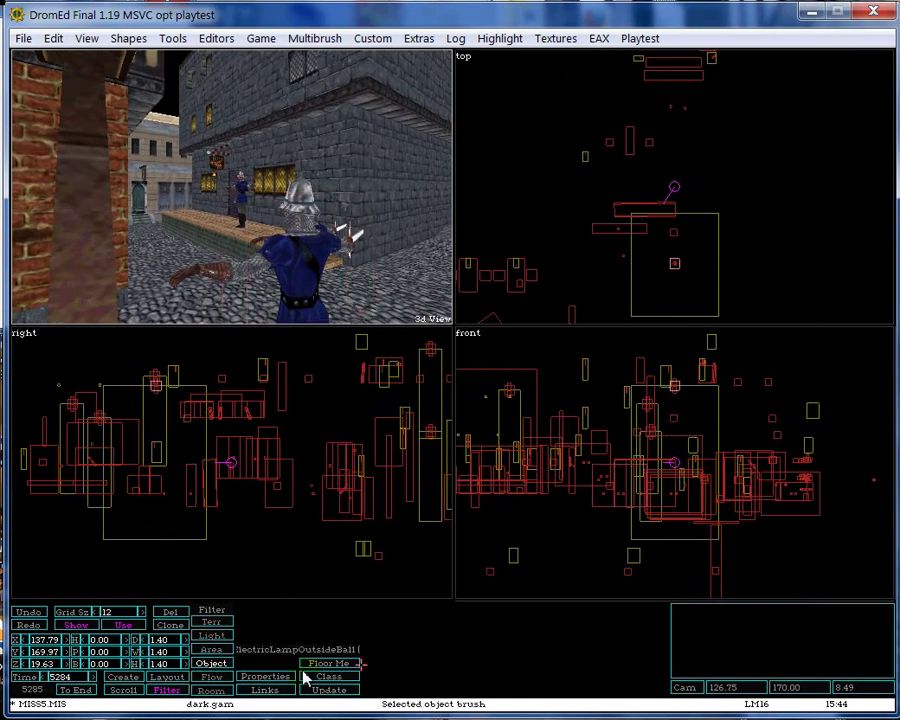
Switch the filtered 2D views from objects to room brushes only, and to terrain brushes only
click(210, 690)
click(212, 677)
click(214, 664)
click(214, 677)
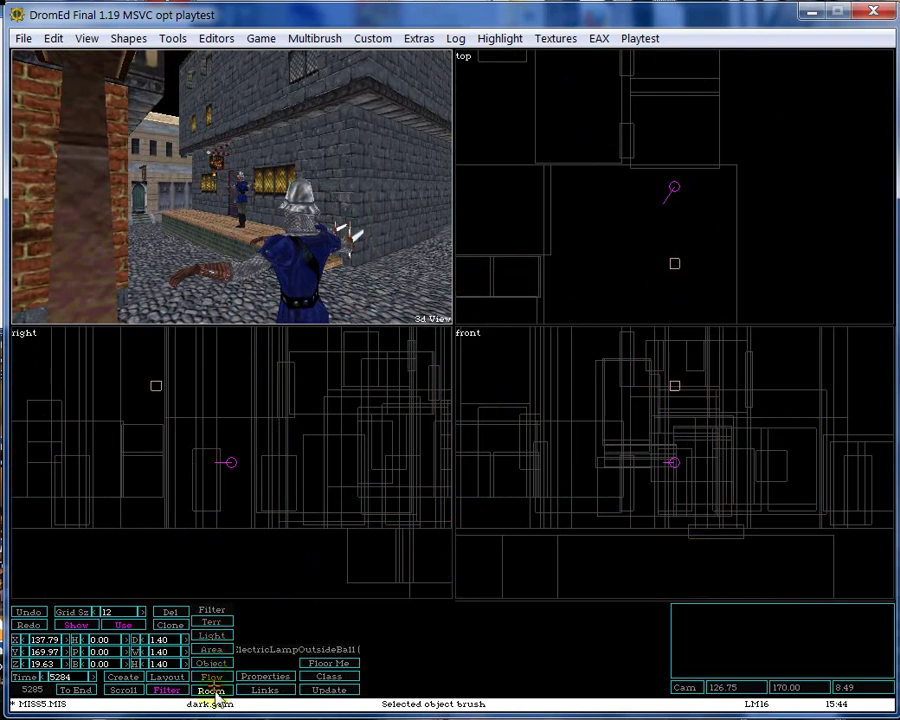
click(214, 689)
click(214, 622)
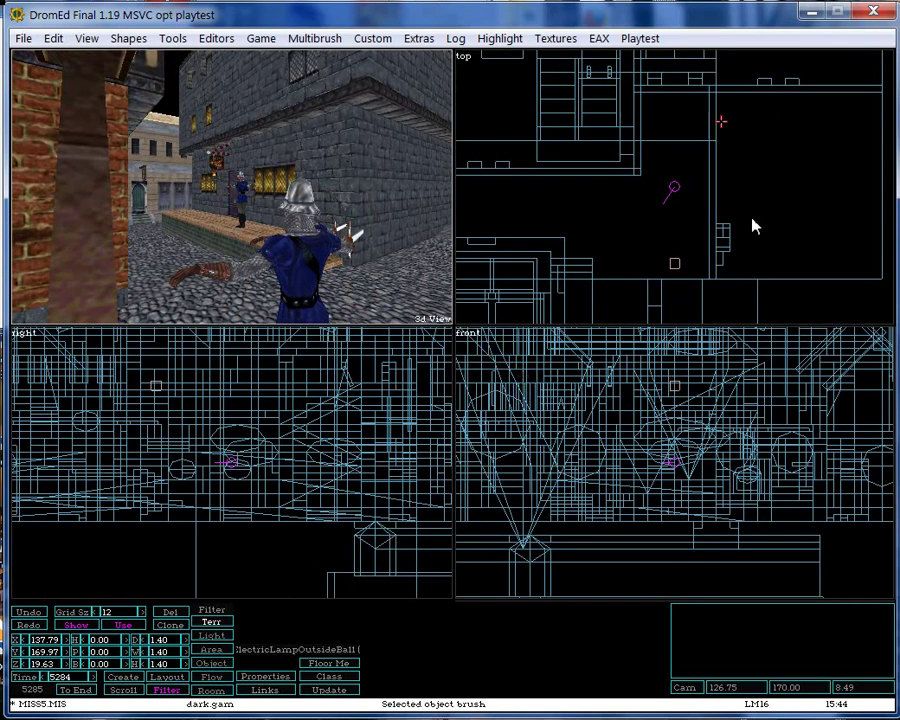
Show the light, area, object, flow and room brushes again alongside the terrain
click(213, 635)
click(215, 651)
click(217, 664)
click(217, 679)
click(218, 691)
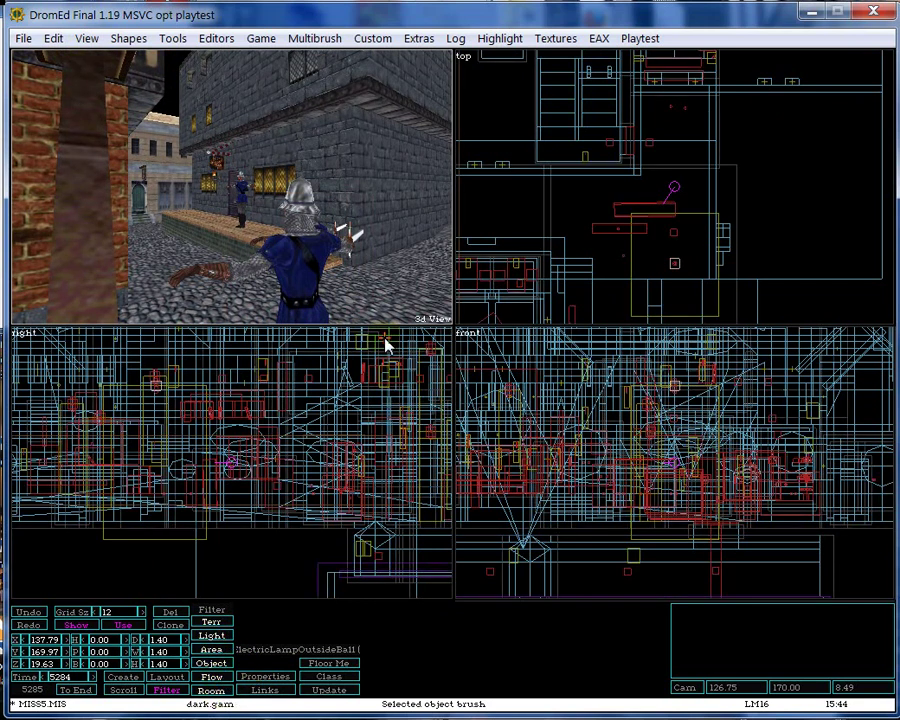
Look around the street in the 3D view and face the alley beyond the guard
key(d)
key(d)
key(d)
key(d)
key(d)
key(d)
key(d)
key(d)
key(a)
key(a)
key(a)
key(a)
key(a)
key(a)
key(a)
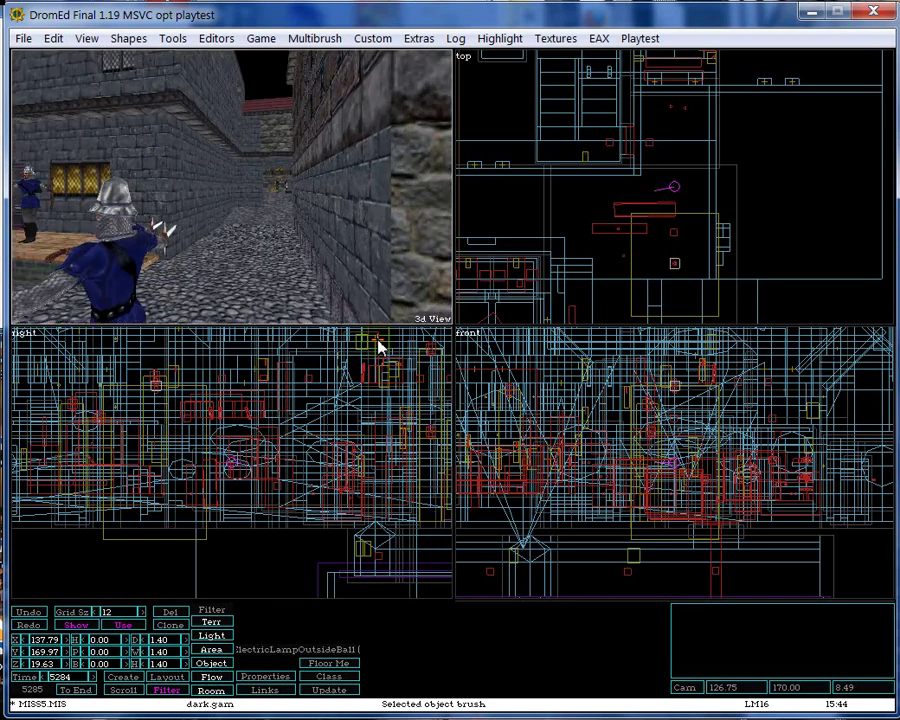
key(d)
key(d)
key(d)
key(d)
key(d)
key(a)
key(a)
Select several terrain brushes and a guard in the top view to compare their brush and texture settings
drag(635, 176, 636, 180)
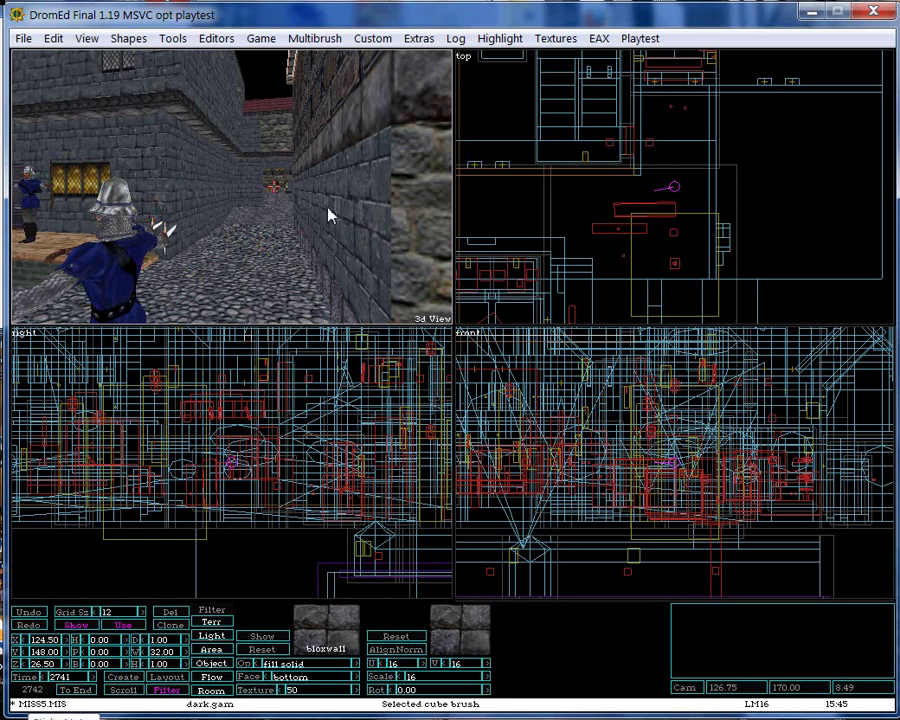
click(625, 209)
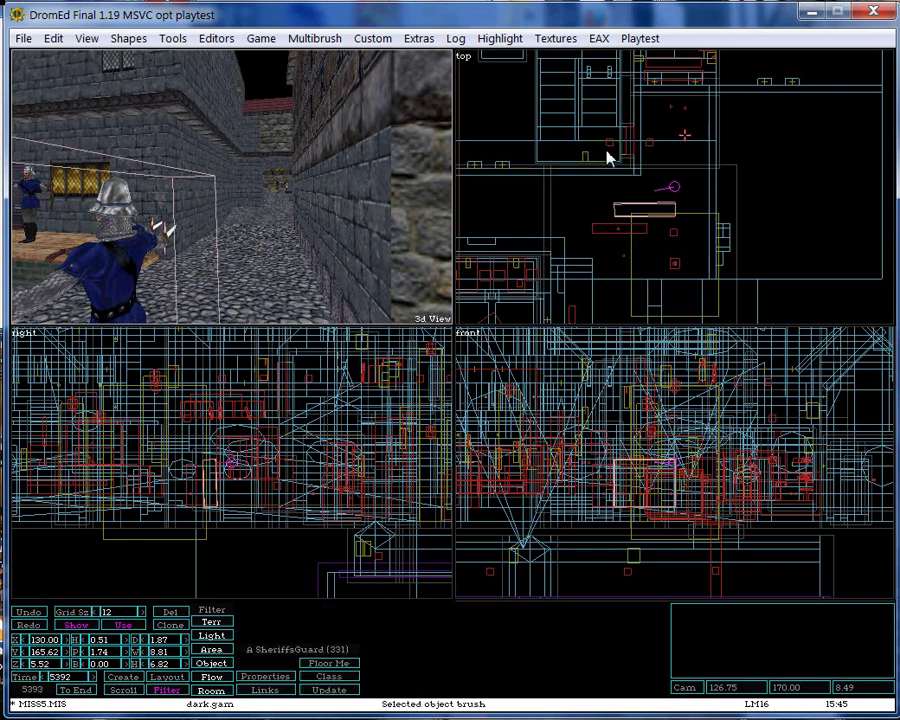
click(788, 285)
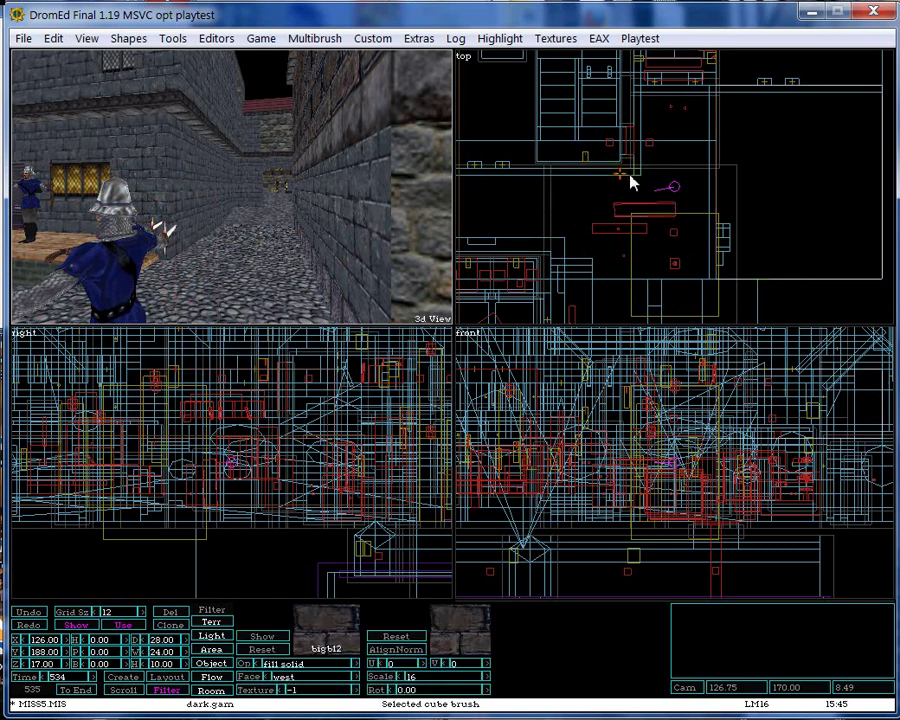
click(594, 192)
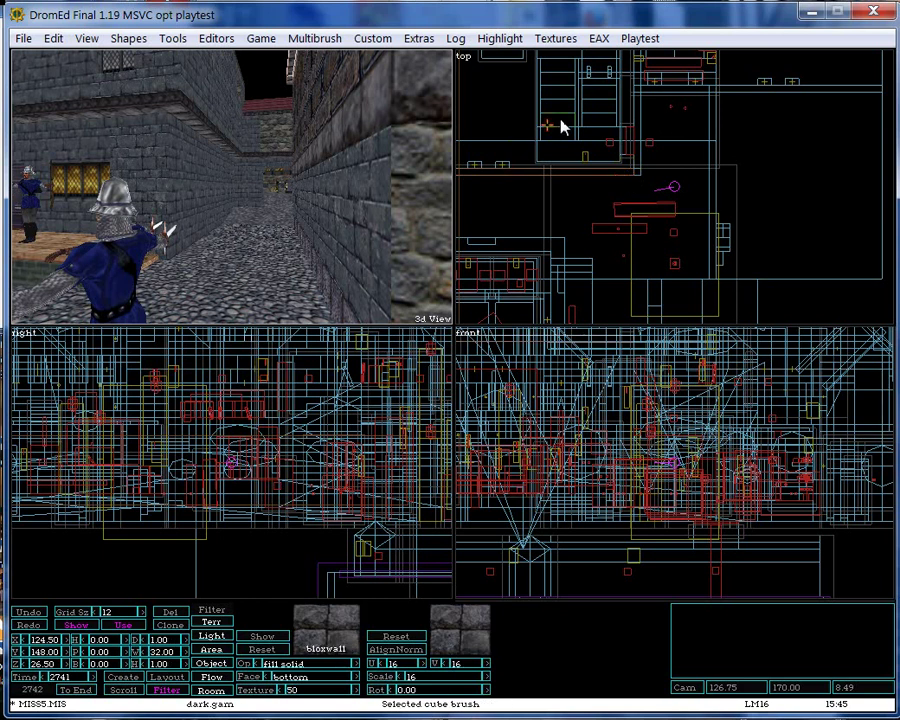
drag(559, 125, 560, 126)
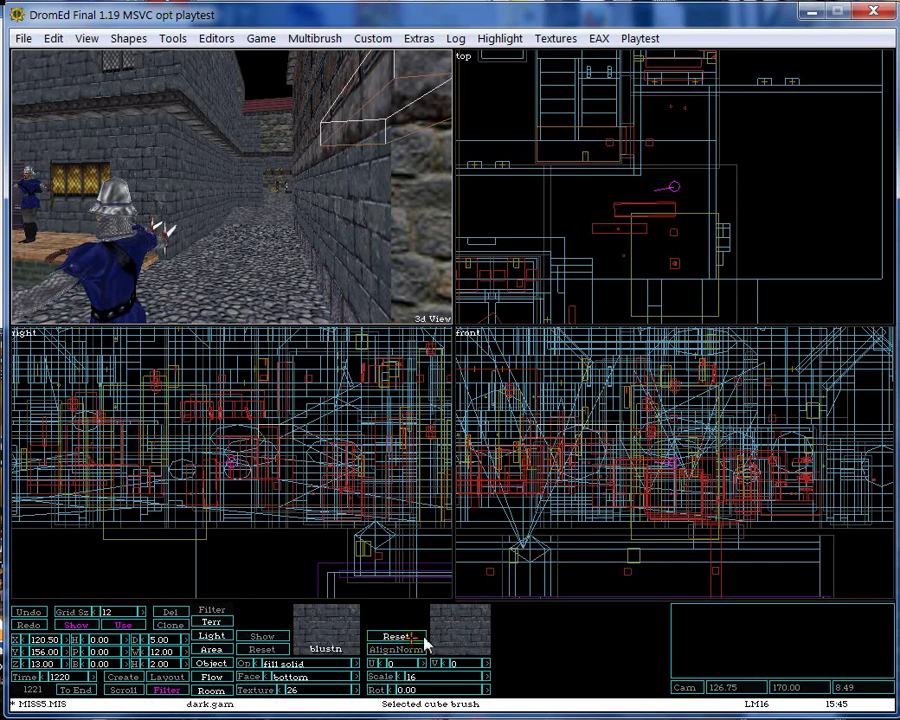
Clone the SheriffsGuard beside the streetlamp to Y 150.56 and review the copy's properties
click(597, 234)
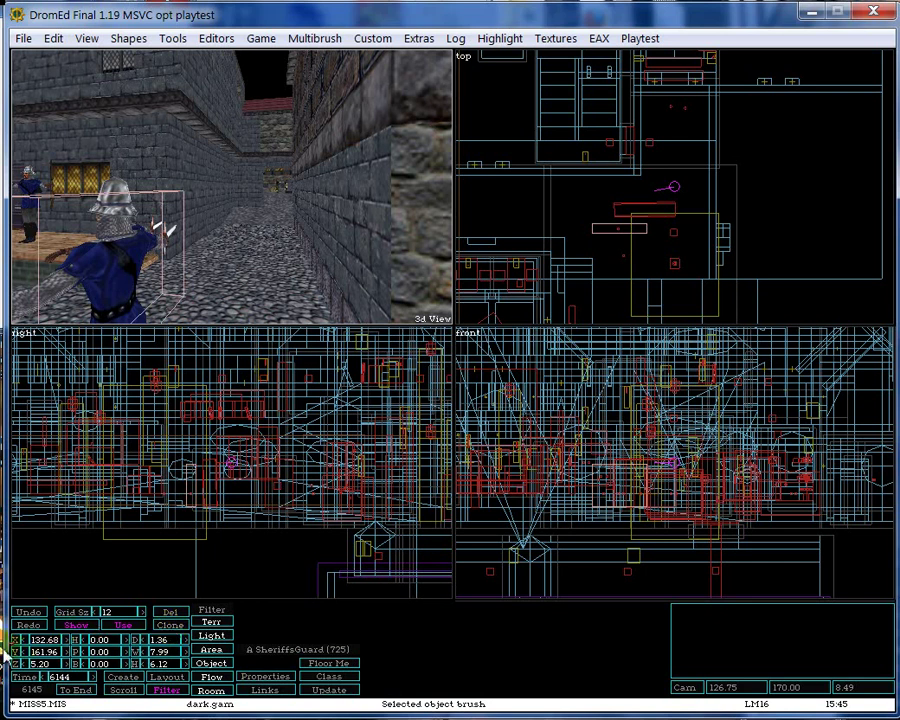
mouse_move(20, 652)
mouse_down()
mouse_move(454, 386)
mouse_move(32, 649)
mouse_up()
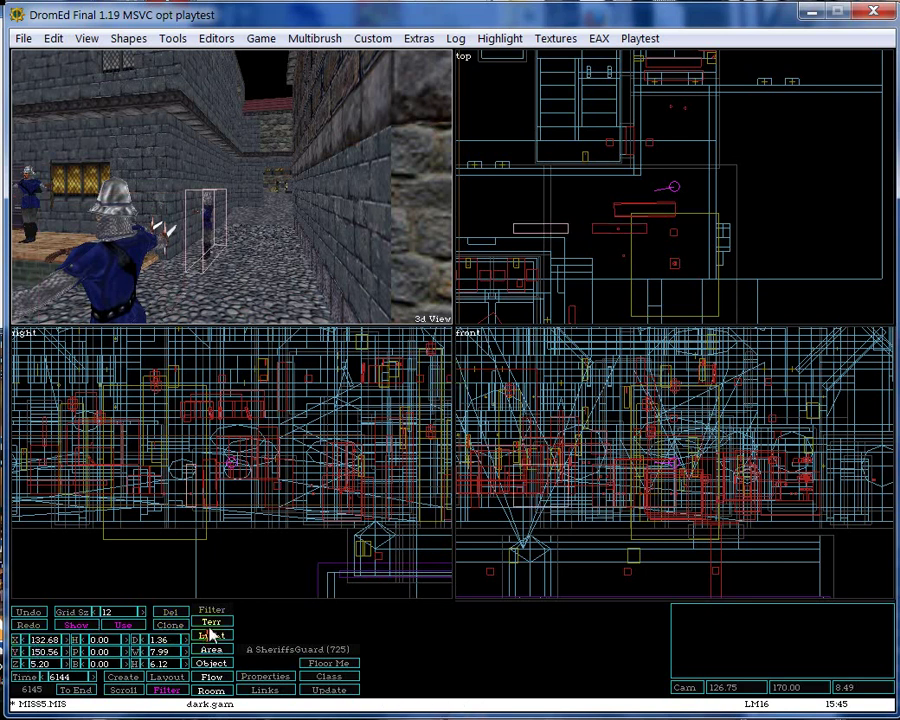
click(263, 676)
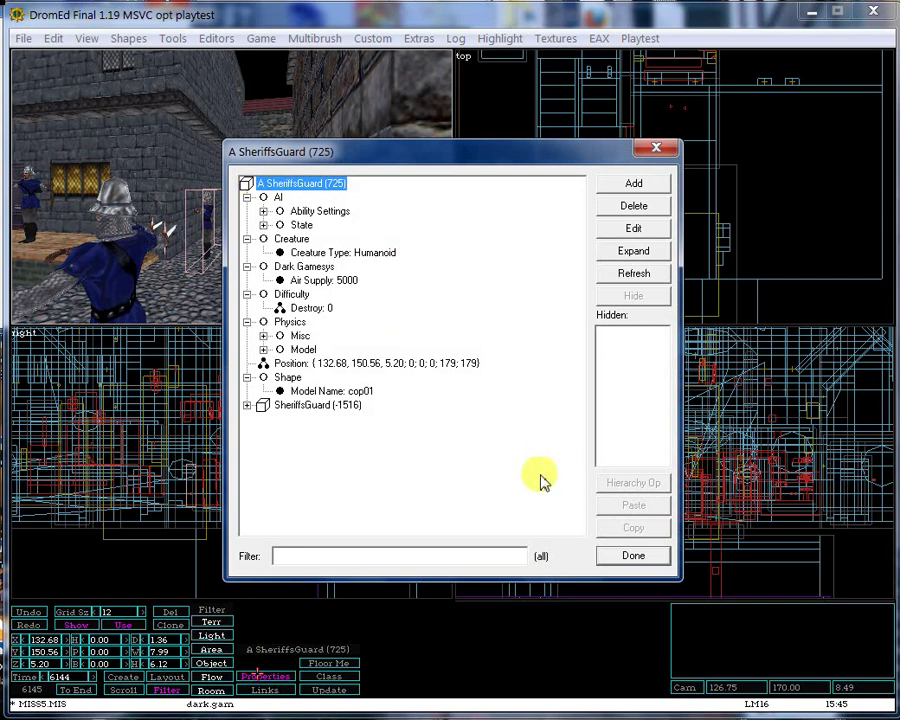
click(627, 557)
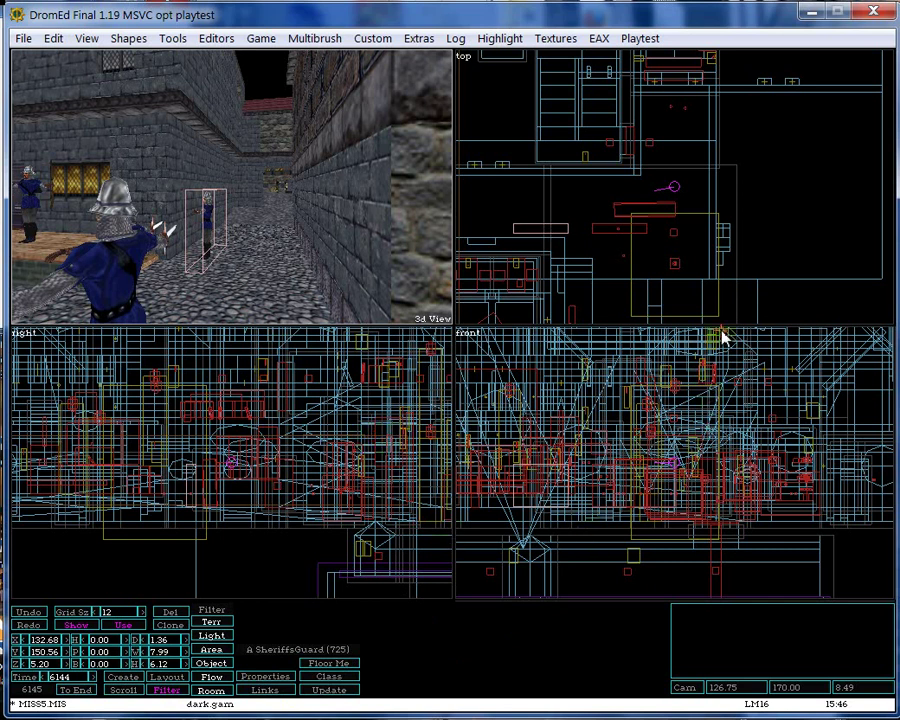
Open the Texture Palette, enlarge it to show all city/ textures, and select the cris06cl texture
click(225, 41)
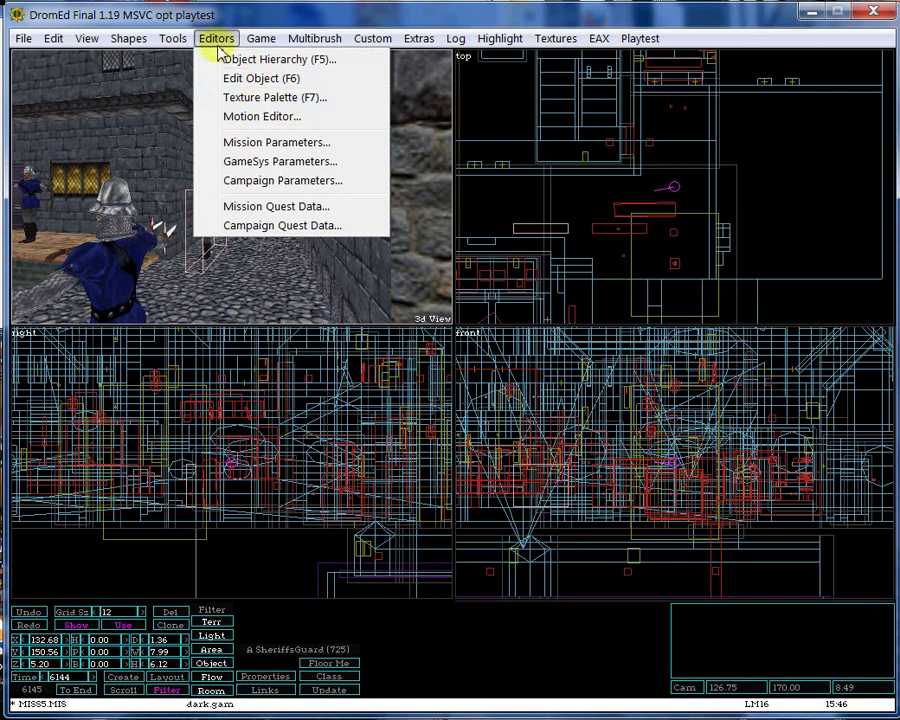
click(315, 98)
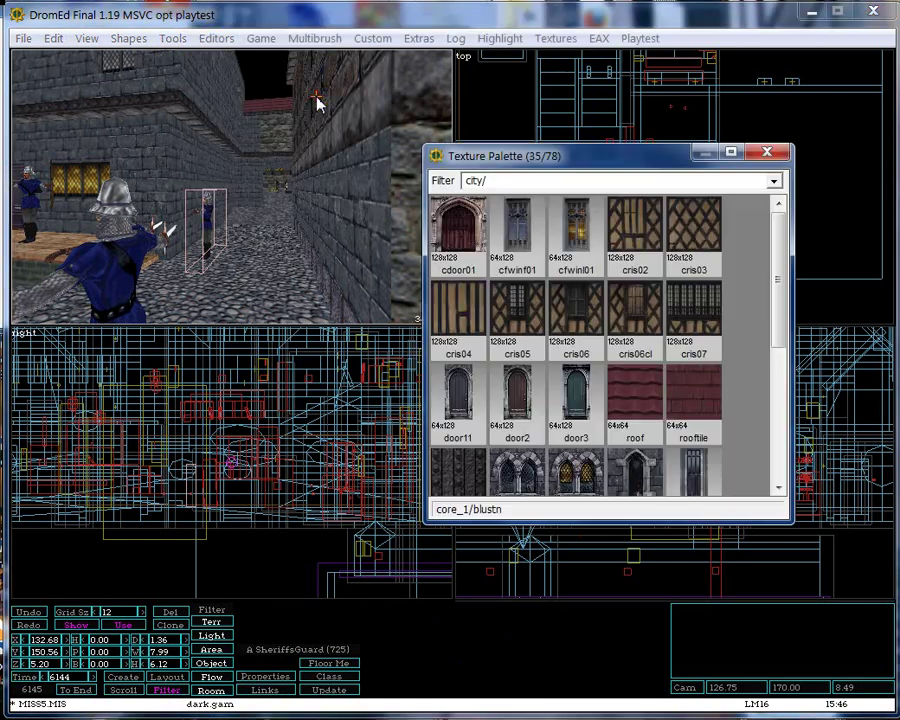
drag(428, 152, 111, 74)
drag(256, 100, 262, 141)
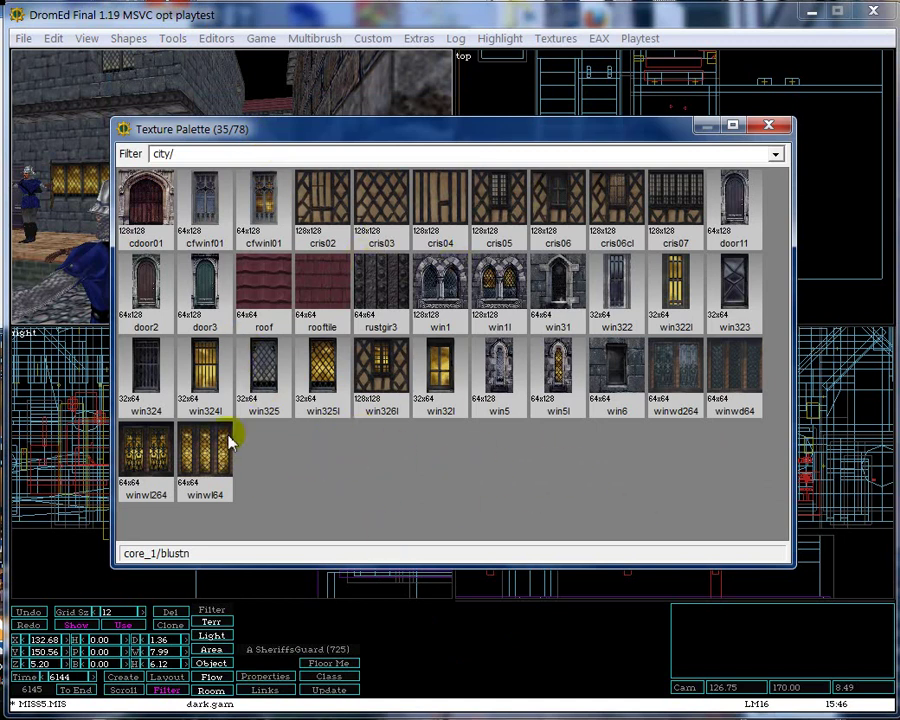
click(680, 230)
click(615, 233)
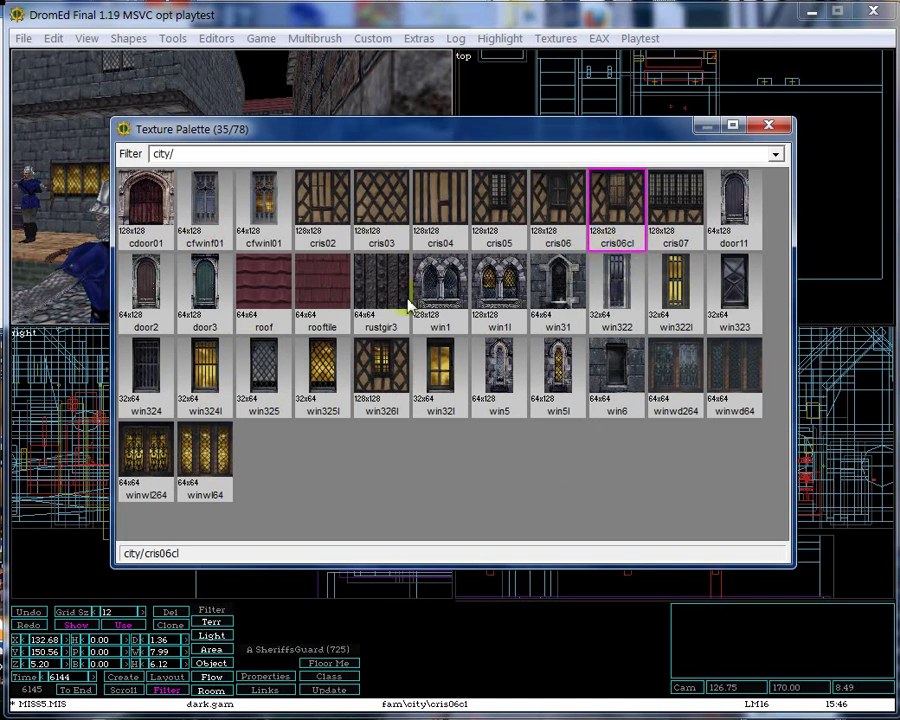
Filter the Texture Palette to the core_1/ family, select the brickfl1 texture and close the palette
click(776, 155)
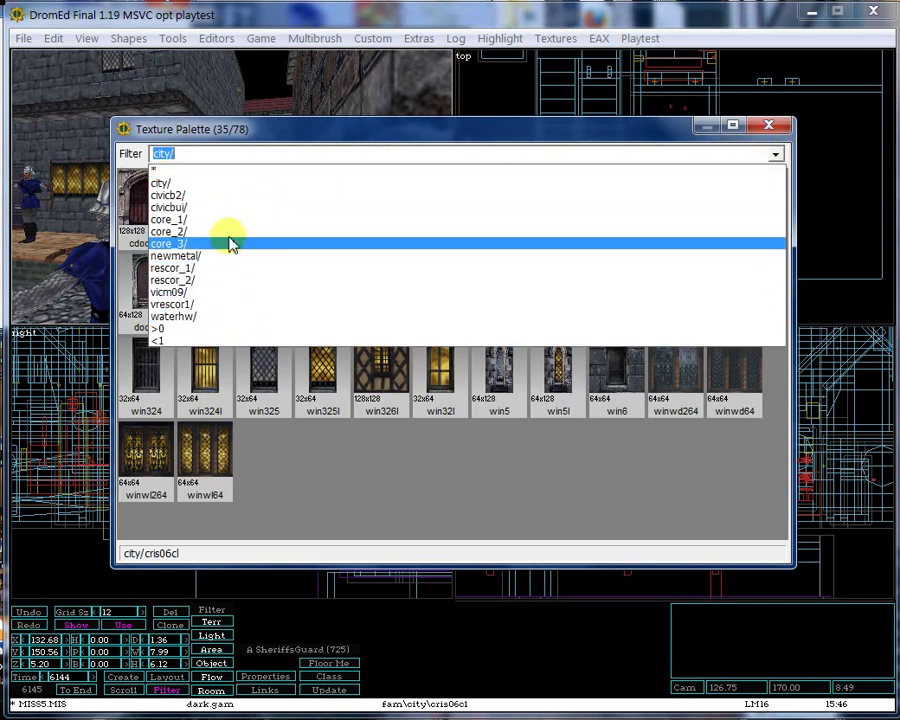
click(228, 220)
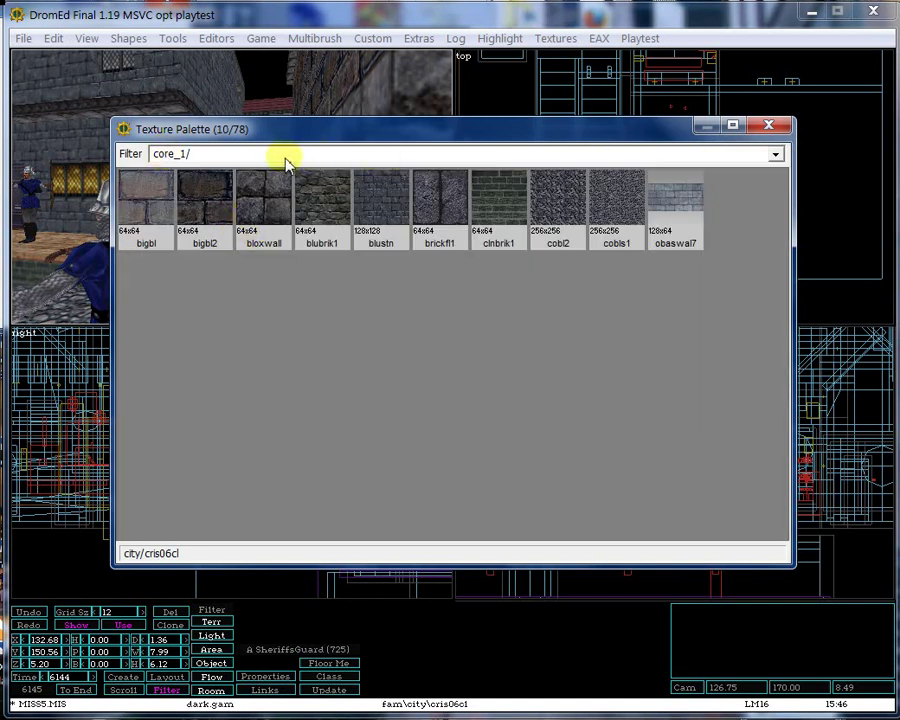
click(472, 213)
click(440, 212)
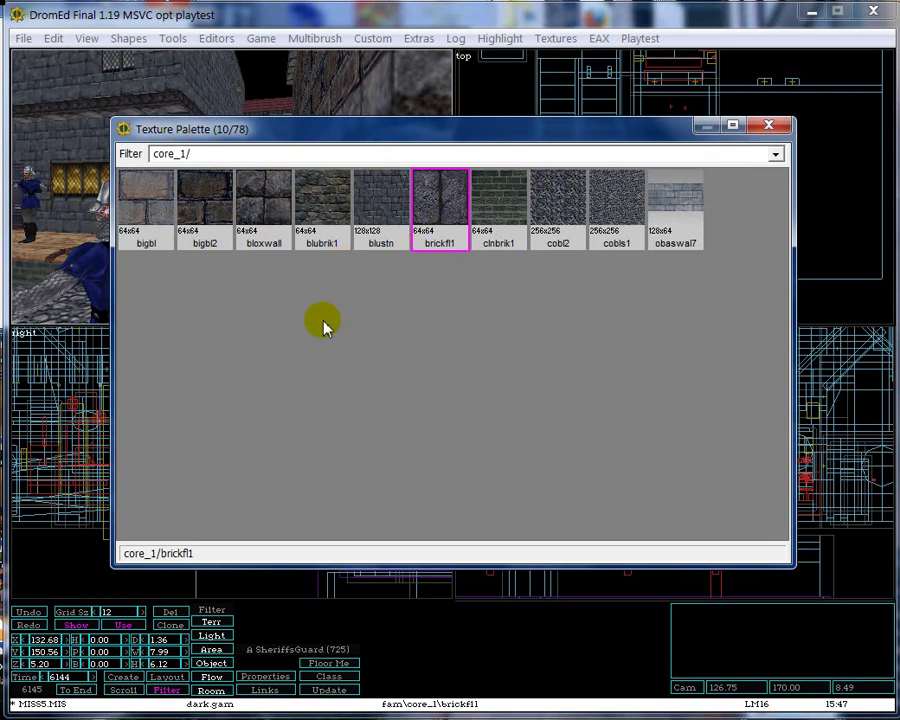
click(775, 125)
Select the torch in the top view and move the 3D camera past the guard toward the wooden porch
click(661, 232)
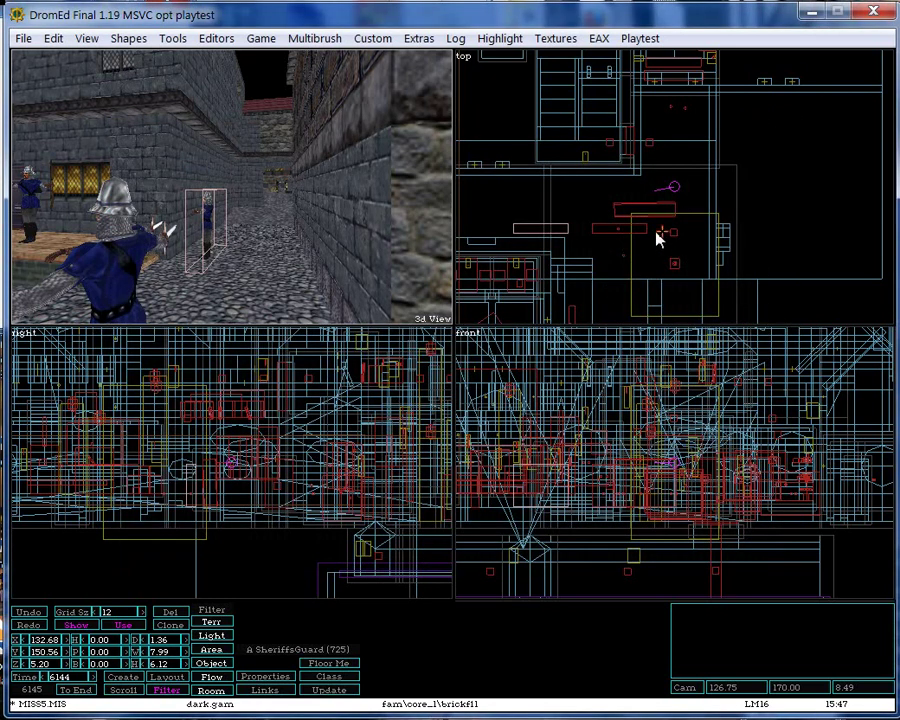
click(585, 183)
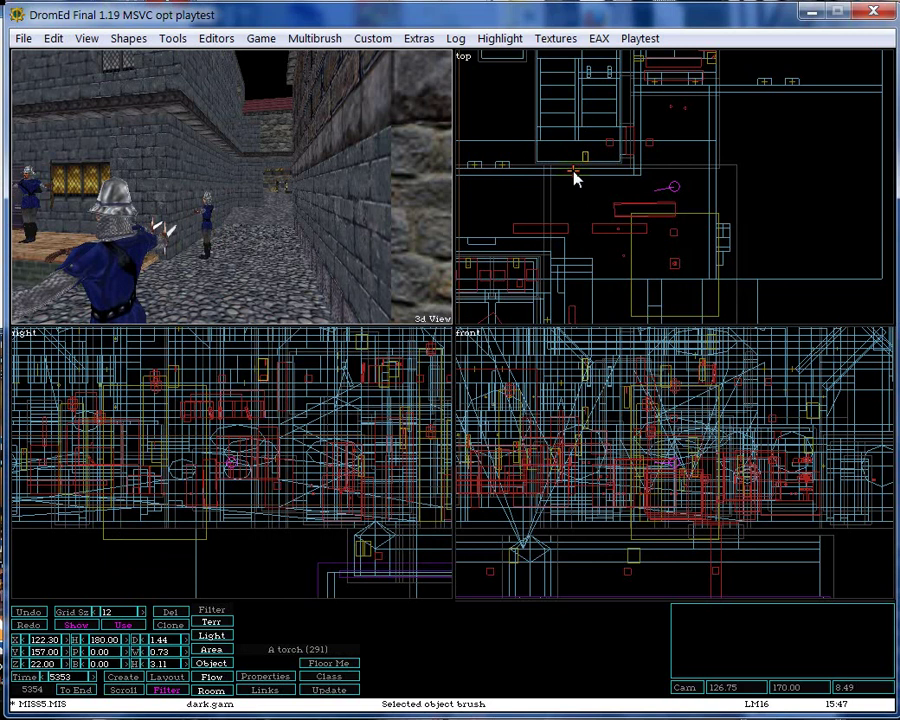
key(a)
key(a)
key(a)
key(a)
key(a)
key(a)
key(a)
key(a)
key(w)
key(w)
key(w)
key(w)
key(w)
key(w)
key(w)
key(w)
key(w)
key(w)
key(w)
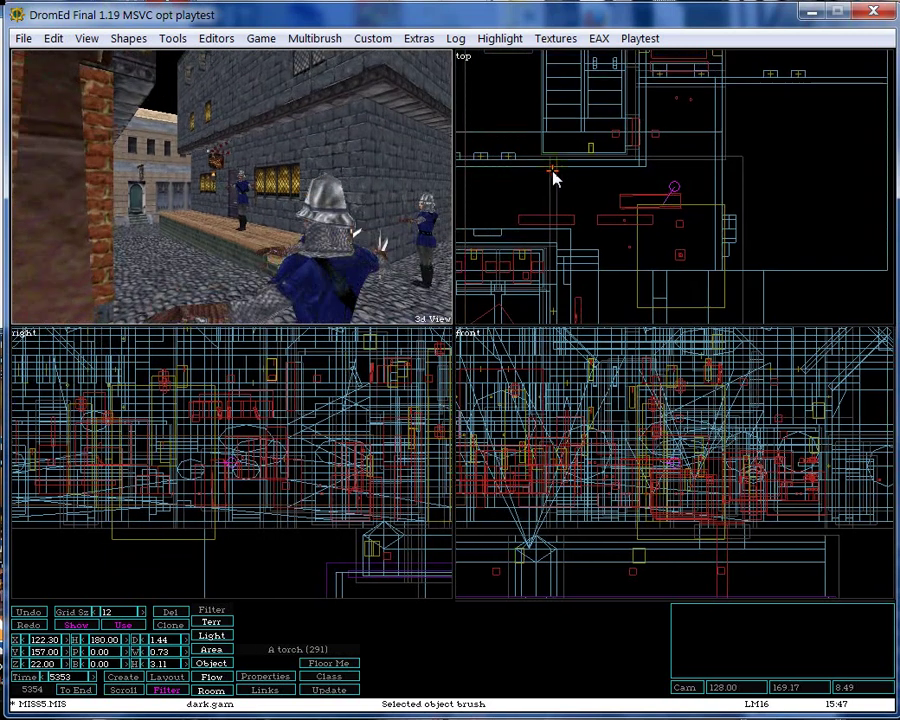
key(w)
key(w)
key(w)
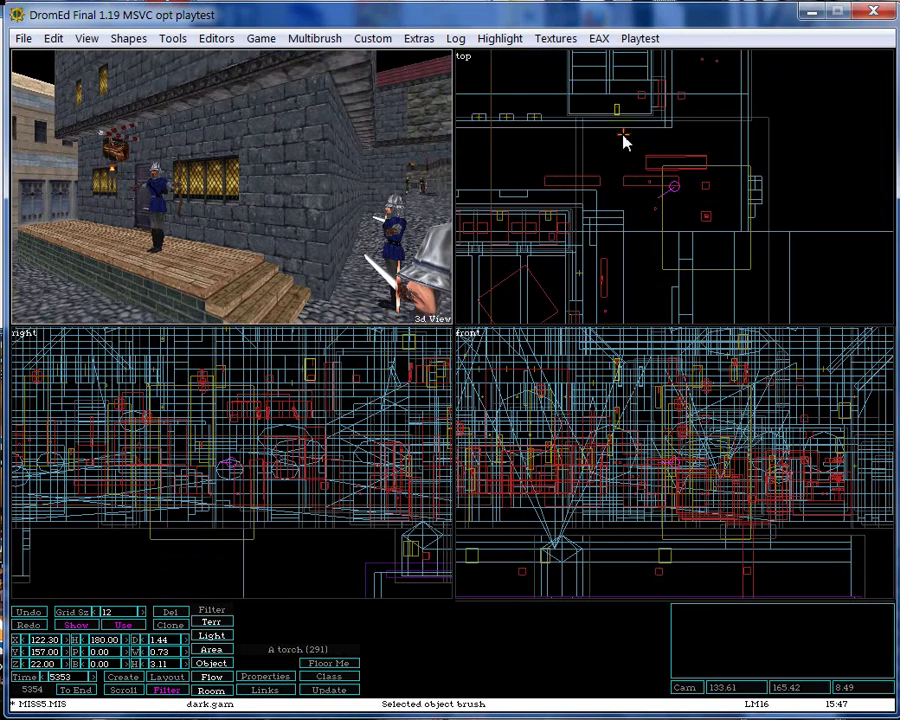
Select the terrain brush at 95.00, 164.50, 26.50 and set the 3D view to solid + selection
click(677, 133)
key(d)
key(d)
key(d)
right_click(228, 187)
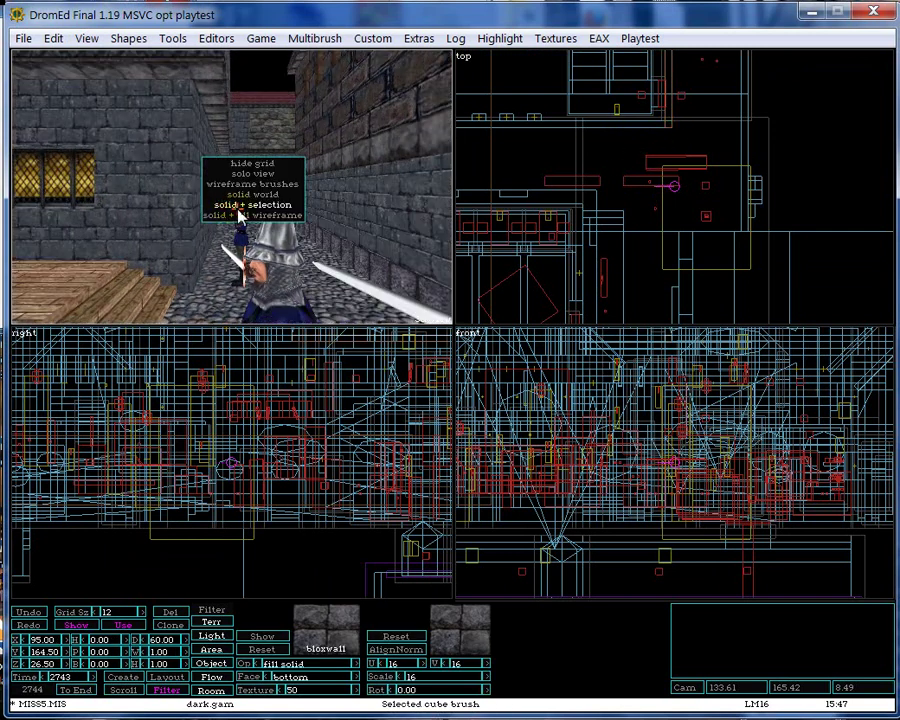
Fly the 3D camera past the guards and up to the outlined trim brush beneath the red roof
key(d)
key(d)
key(d)
key(d)
key(d)
key(d)
key(d)
key(d)
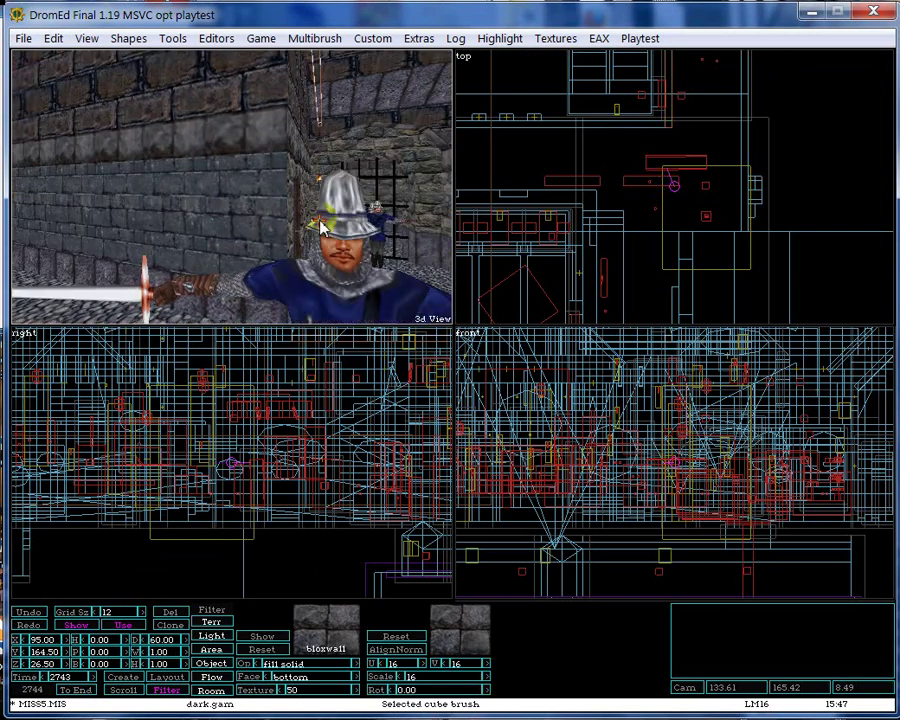
key(s)
key(s)
key(s)
key(s)
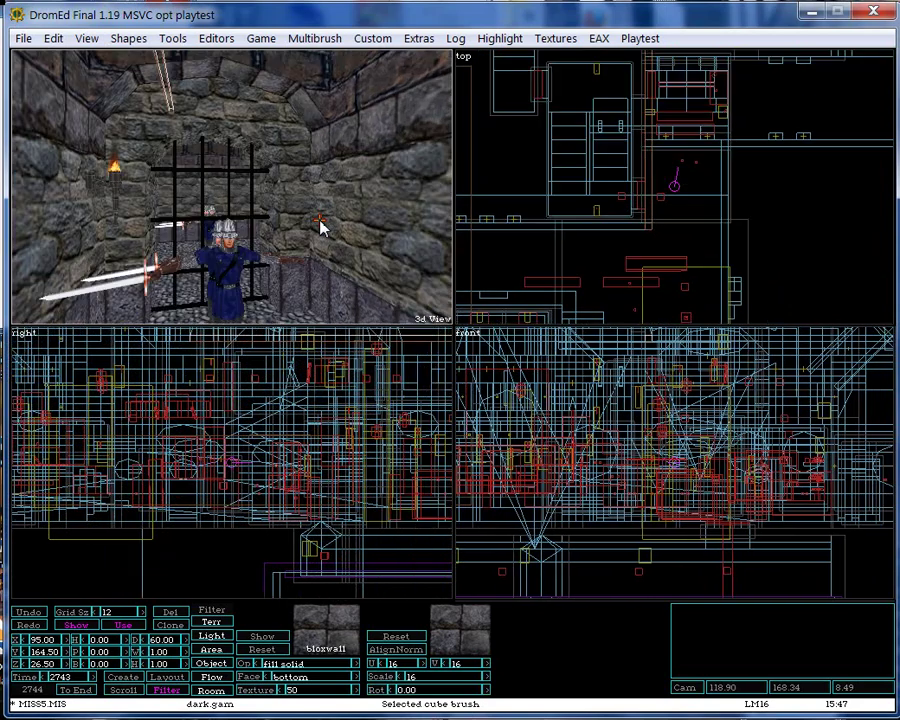
key(a)
key(r)
key(r)
key(r)
key(r)
key(r)
key(w)
key(w)
key(w)
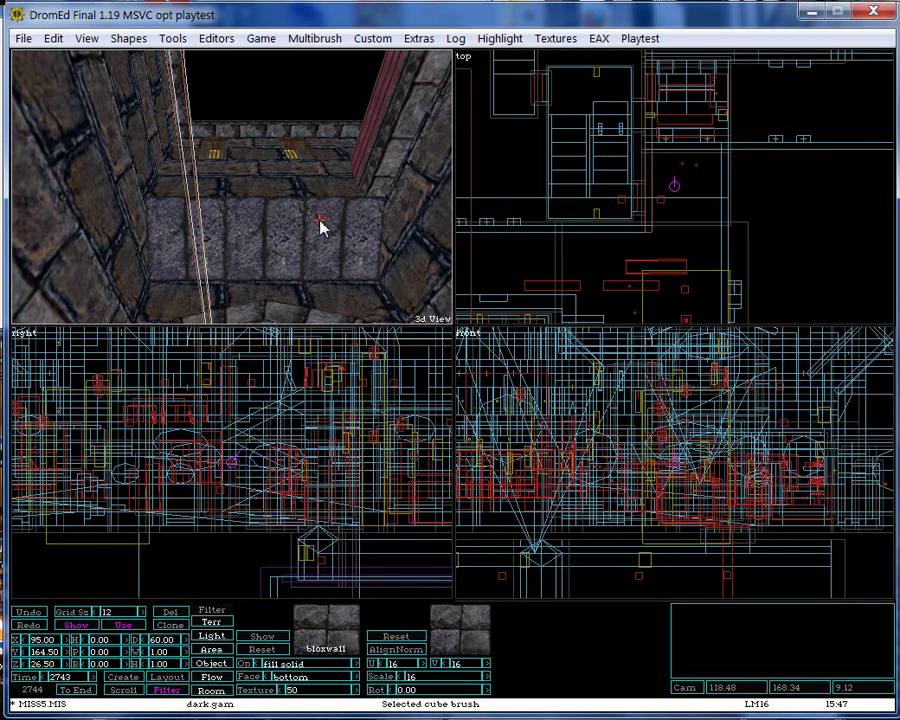
key(w)
key(w)
key(w)
key(w)
key(a)
key(a)
key(a)
key(a)
key(r)
key(r)
key(r)
key(w)
key(w)
key(w)
key(w)
key(w)
key(w)
key(w)
key(w)
key(w)
key(w)
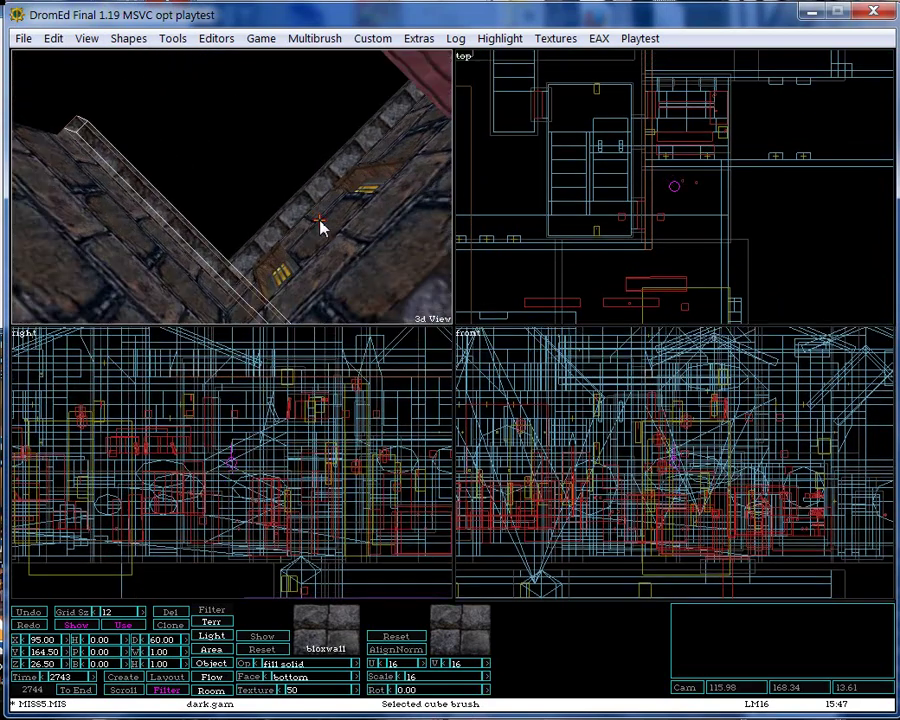
key(w)
key(w)
key(w)
key(w)
key(w)
key(w)
key(w)
key(f)
key(x)
key(x)
key(x)
key(x)
key(a)
key(a)
key(a)
key(a)
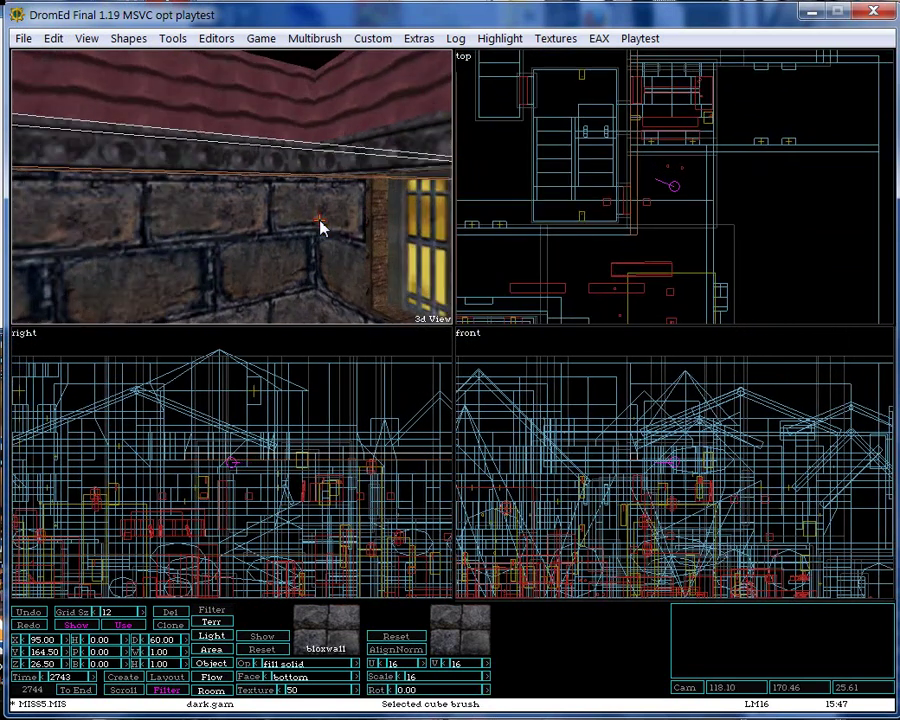
key(a)
key(a)
key(a)
key(w)
key(w)
key(d)
key(d)
key(d)
key(d)
key(d)
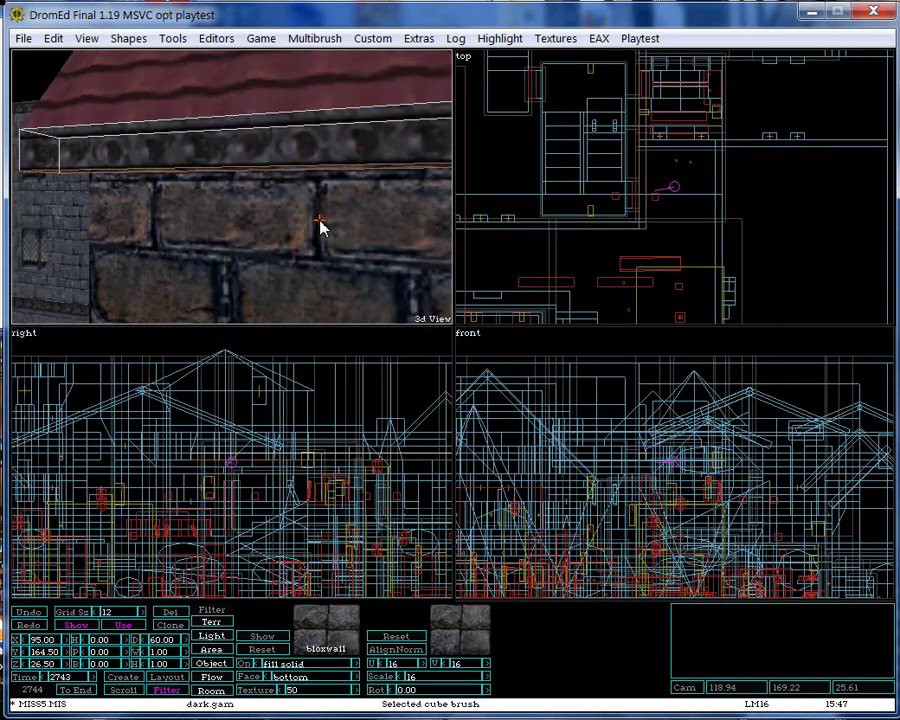
key(d)
key(d)
key(d)
key(d)
key(x)
key(x)
key(x)
key(x)
key(x)
key(x)
key(a)
key(a)
key(a)
key(a)
key(w)
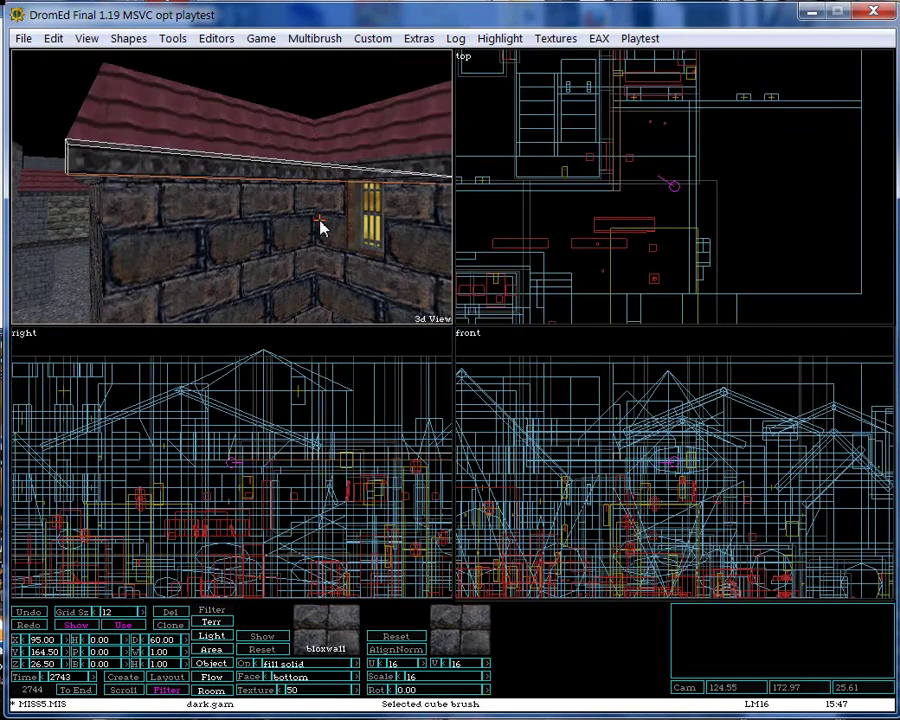
key(w)
key(w)
key(w)
key(d)
key(d)
key(d)
key(d)
key(x)
key(x)
key(x)
key(a)
key(a)
key(a)
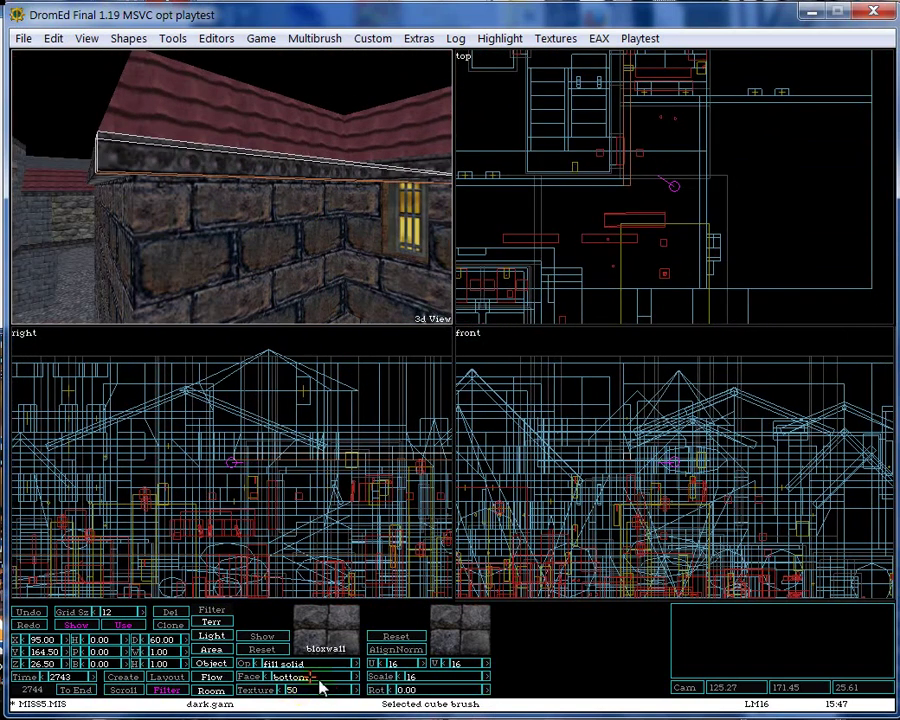
Cycle through the trim brush's faces and make the east face current
click(359, 676)
click(359, 676)
click(359, 676)
click(359, 676)
click(359, 676)
click(359, 676)
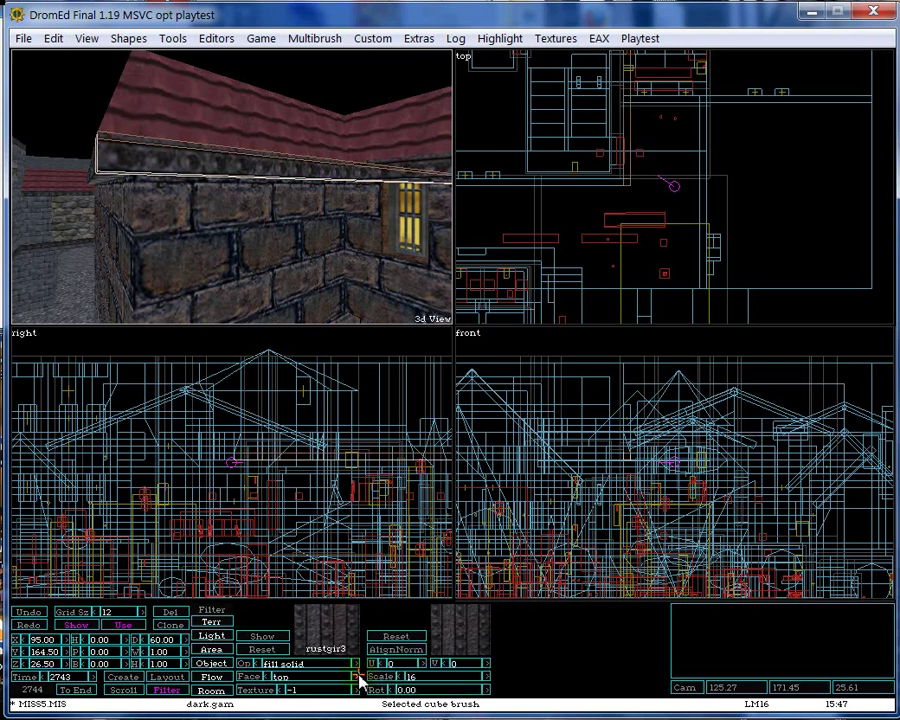
click(359, 677)
click(359, 677)
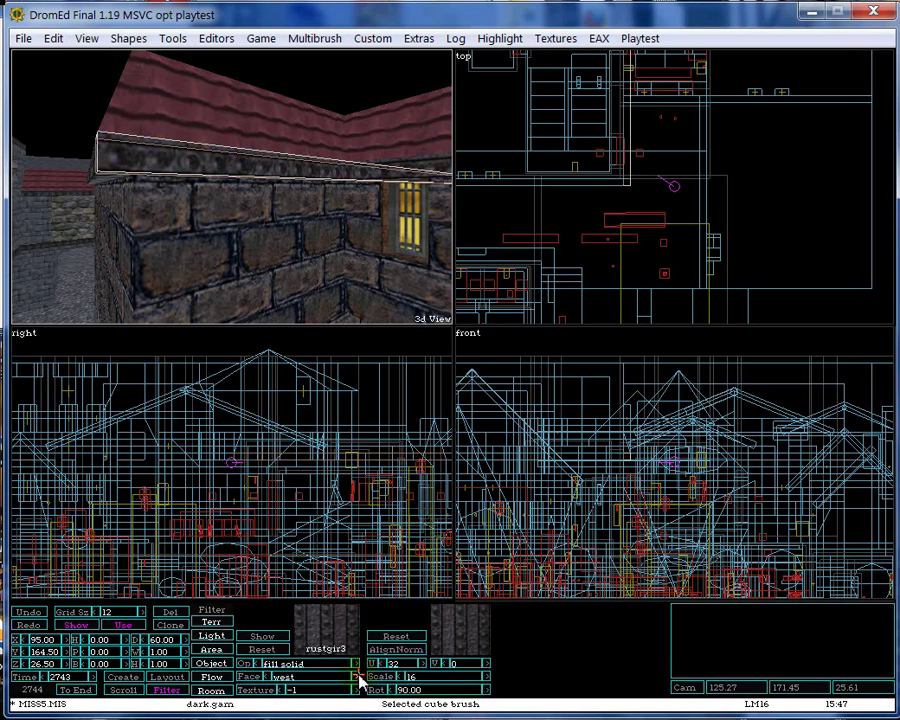
click(359, 677)
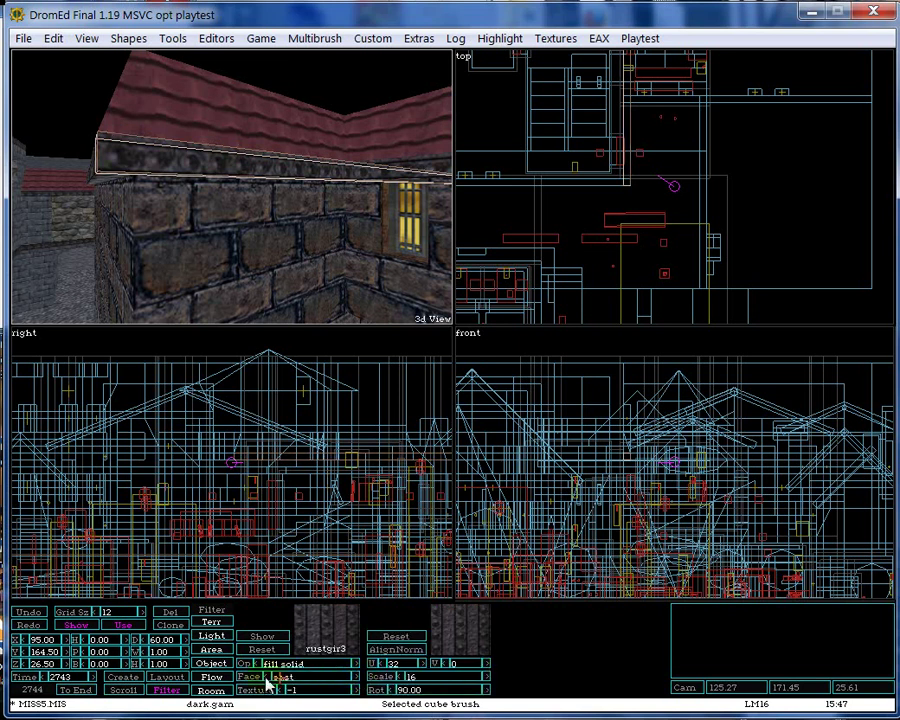
Step through textures on the trim brush's east face up to texture 7, win325
click(356, 691)
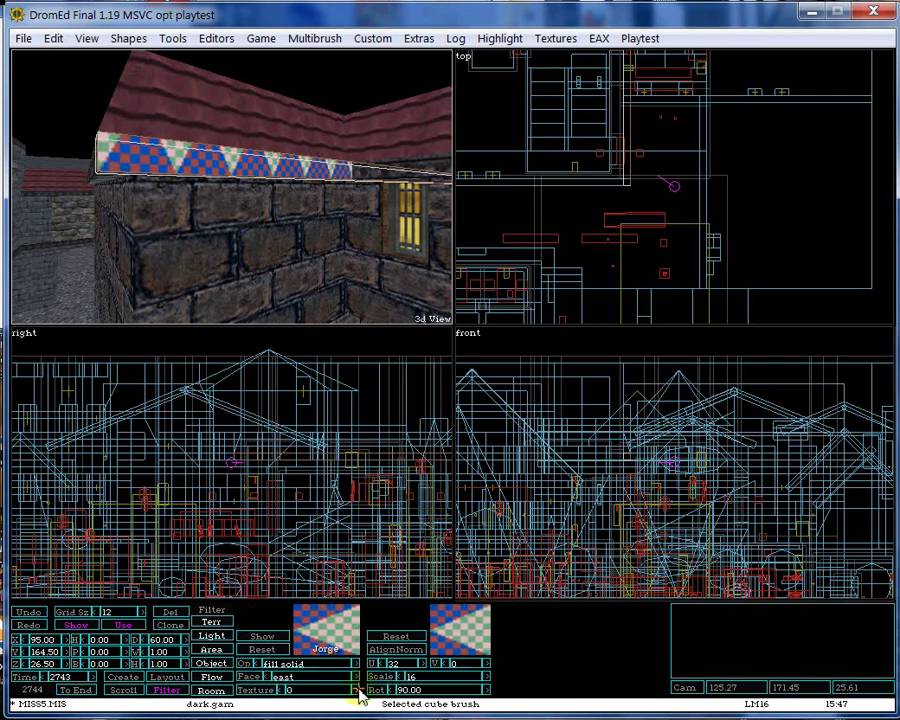
click(355, 691)
click(355, 691)
click(355, 691)
click(355, 691)
click(355, 691)
click(355, 691)
click(355, 691)
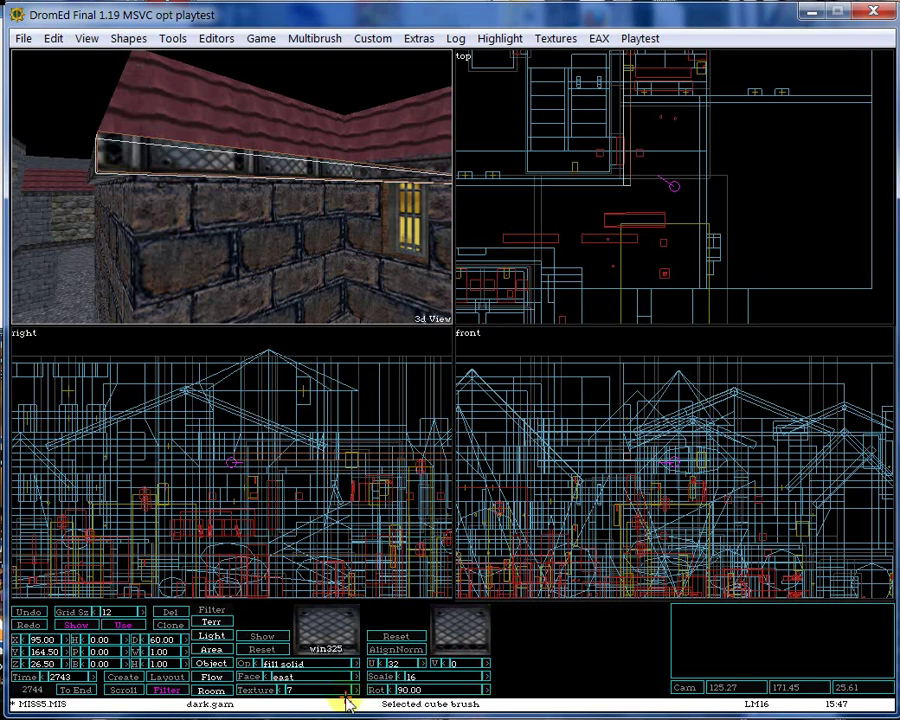
Open the Texture Palette, apply core_1/bloxwall to the trim brush's east face and close the palette
key(F5)
click(587, 477)
click(218, 40)
click(220, 42)
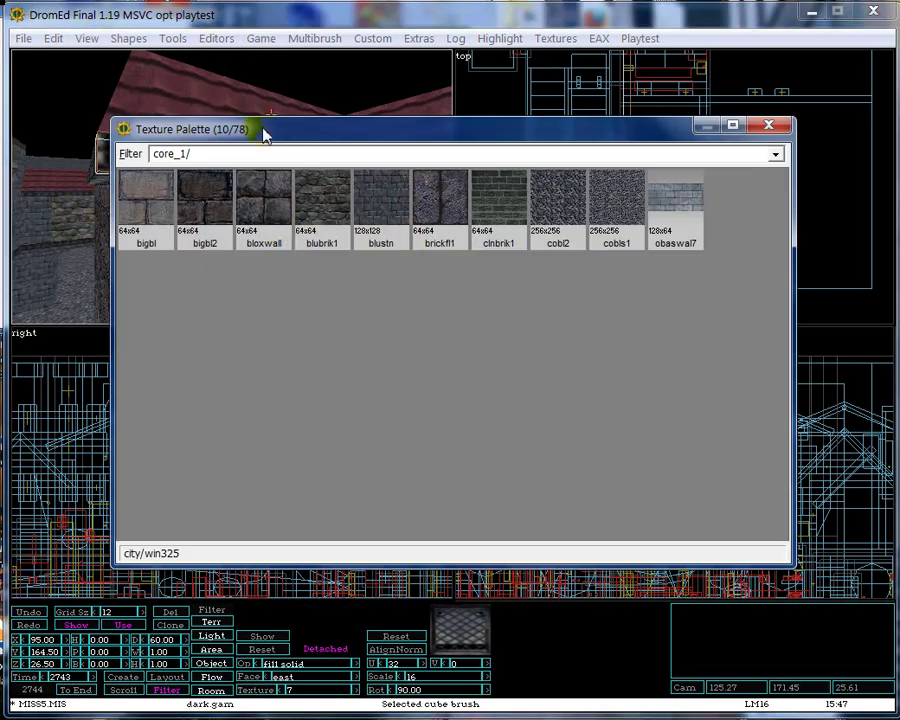
drag(265, 129, 500, 187)
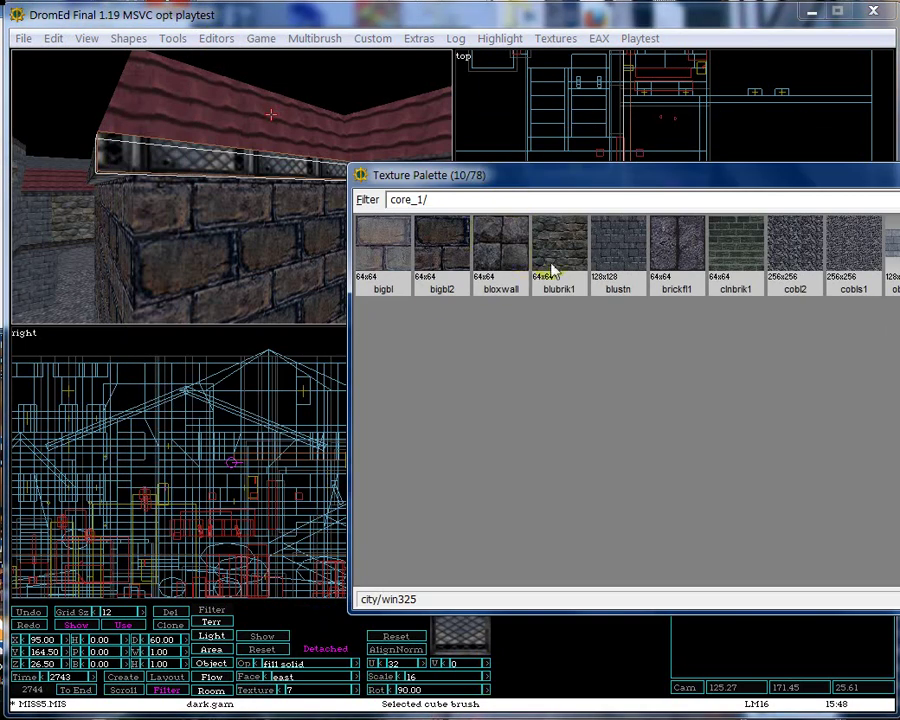
click(519, 266)
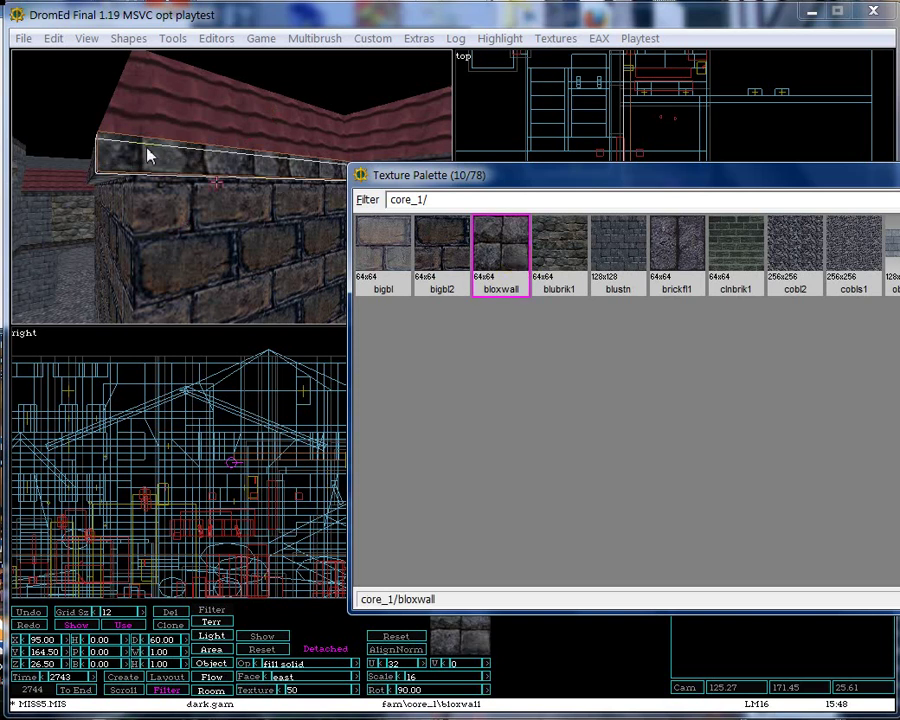
click(898, 172)
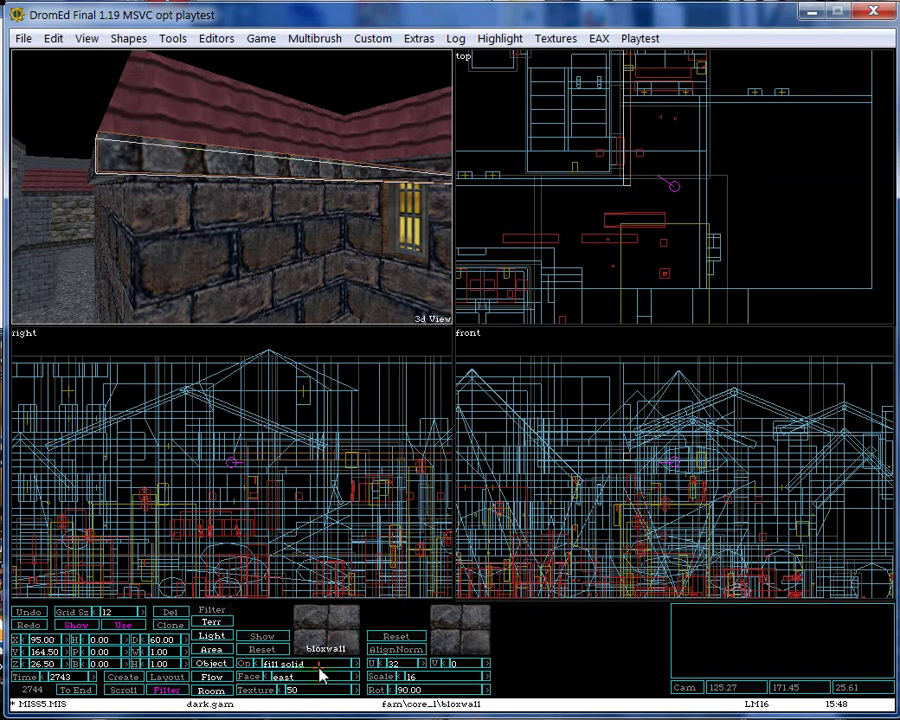
Move the 3D camera between the rooftops and look down on the wooden porch and cobbled street
key(Left)
key(Left)
key(Left)
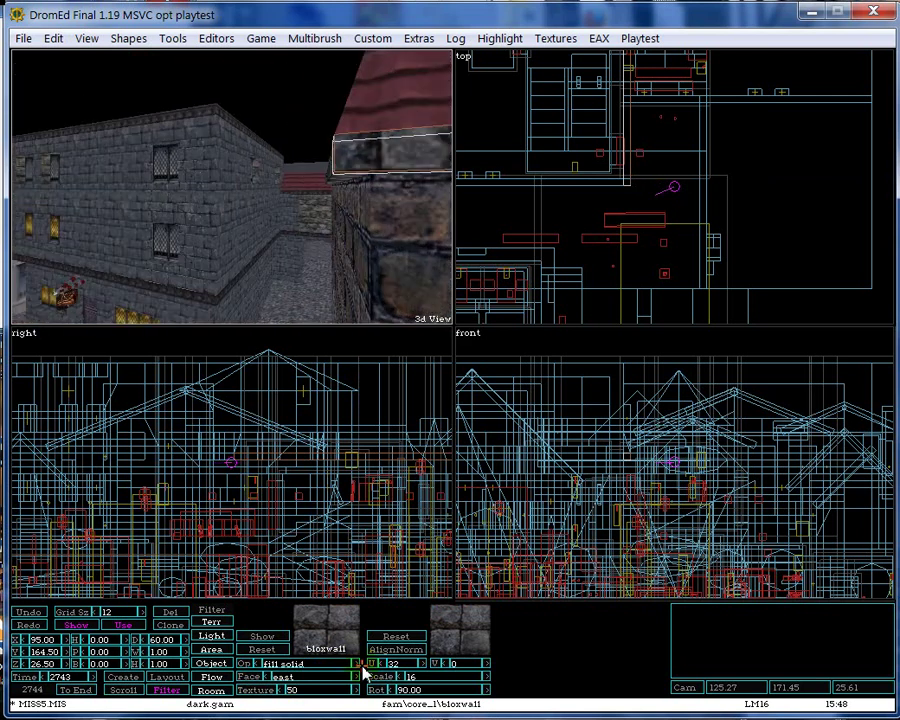
key(Up)
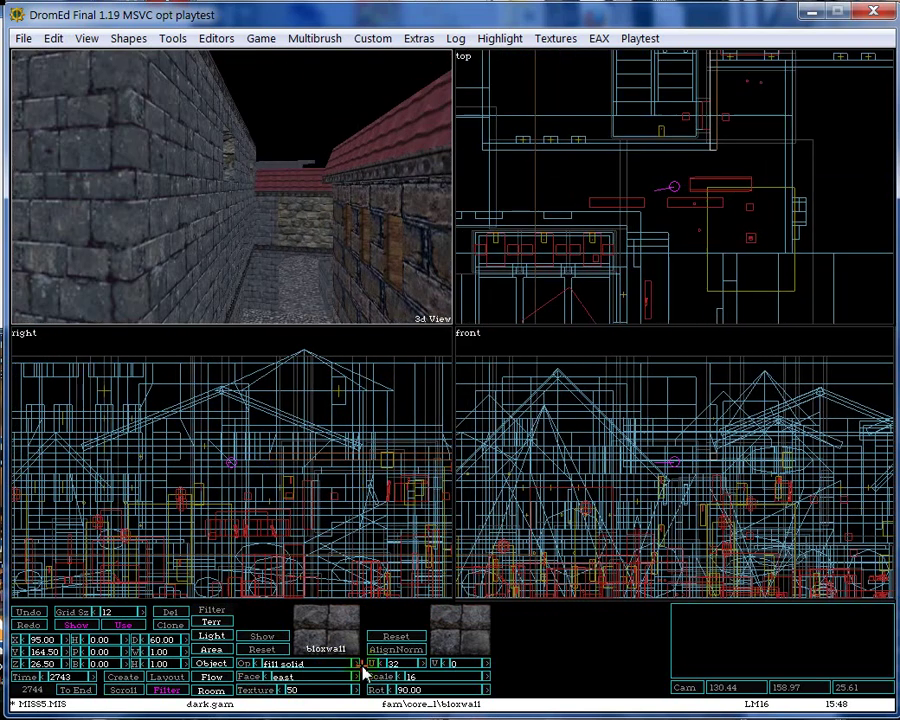
key(Right)
key(d)
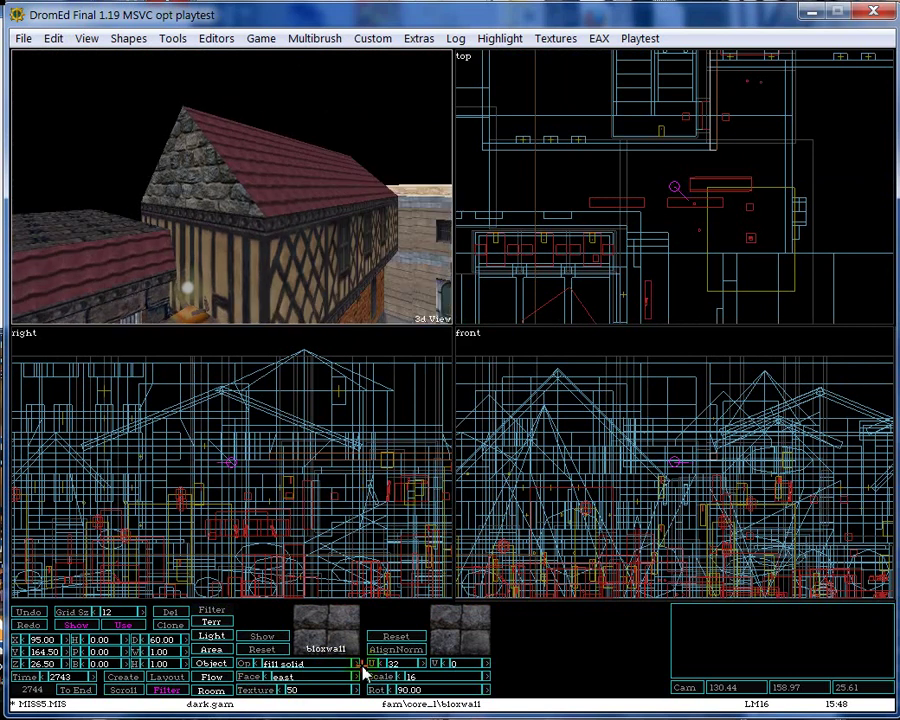
key(Left)
key(Up)
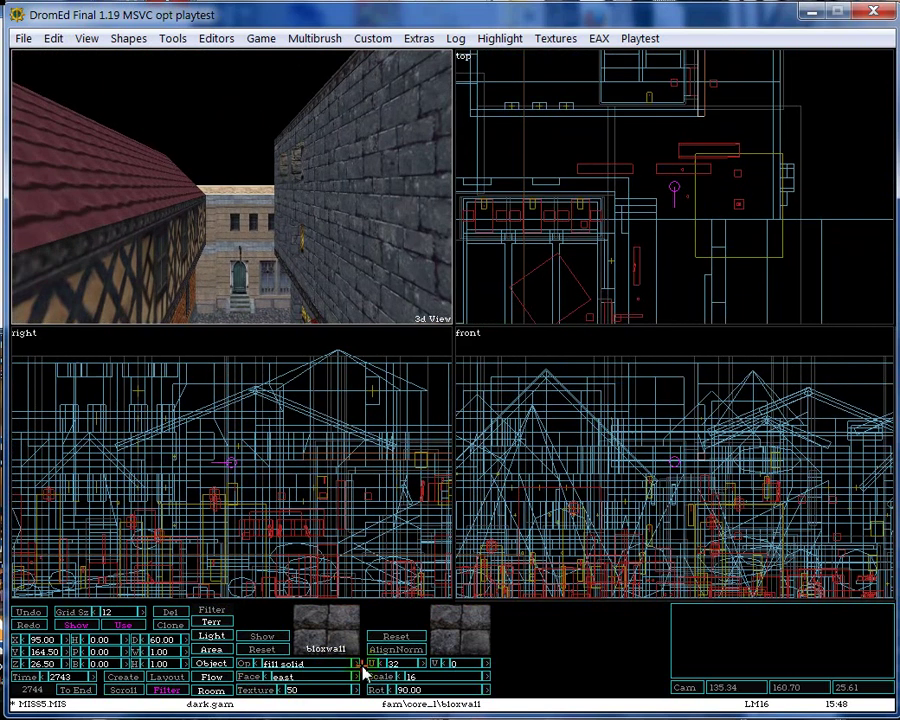
key(w)
key(v)
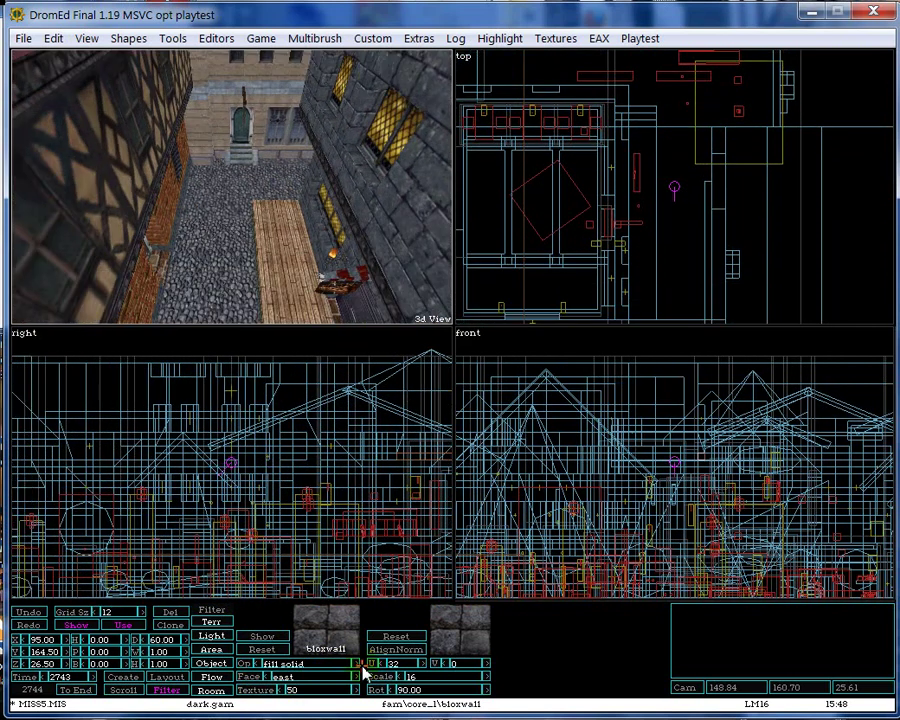